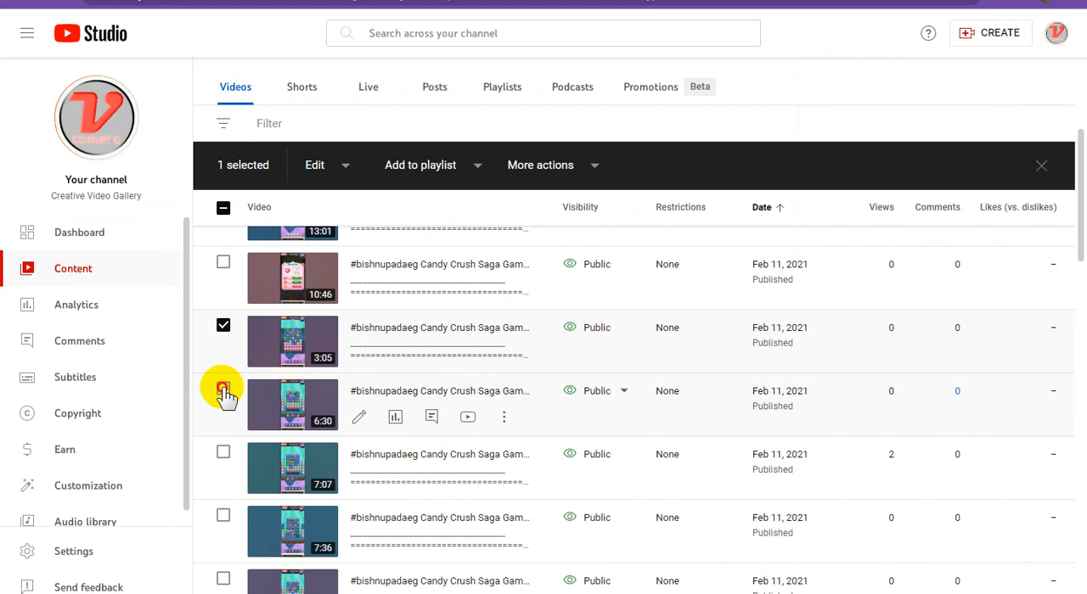
# Copy the shareable link of the 6:30 Candy Crush video and switch to the Google Sites editor
pyautogui.click(504, 417)
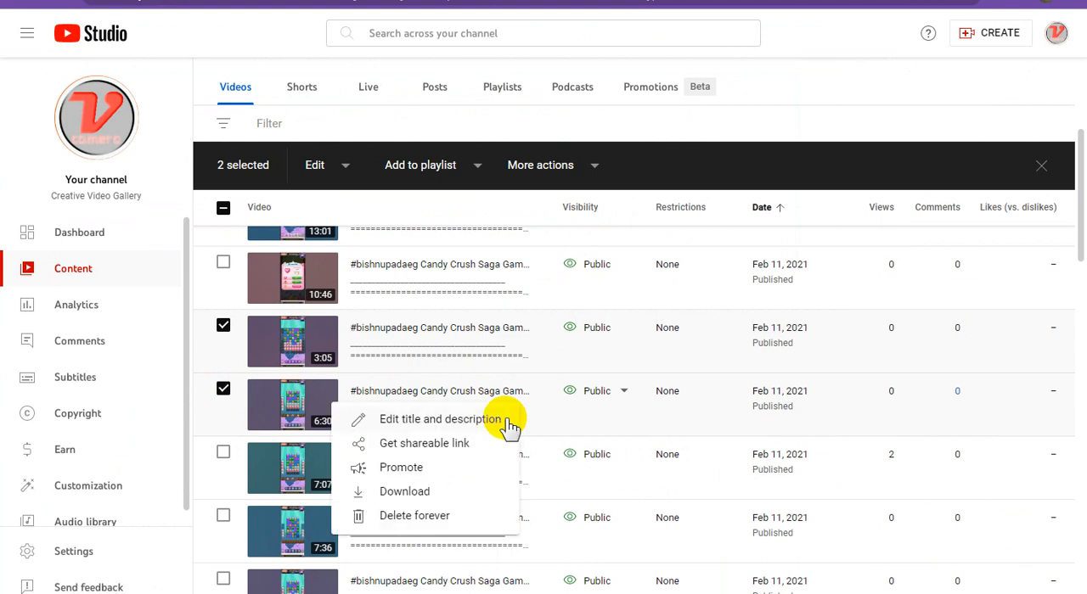
pyautogui.click(433, 443)
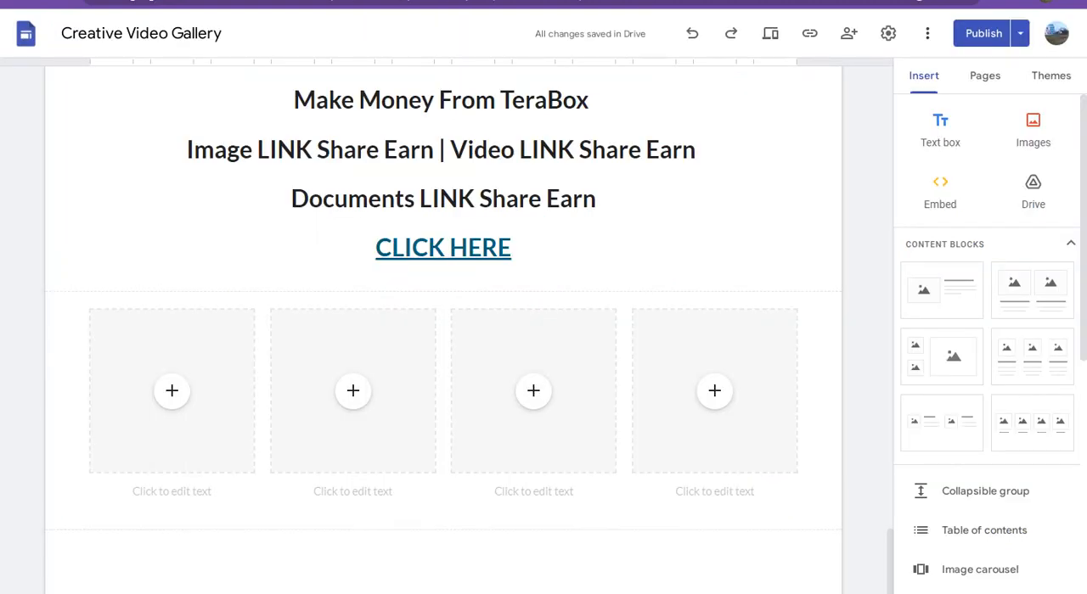
pyautogui.click(177, 453)
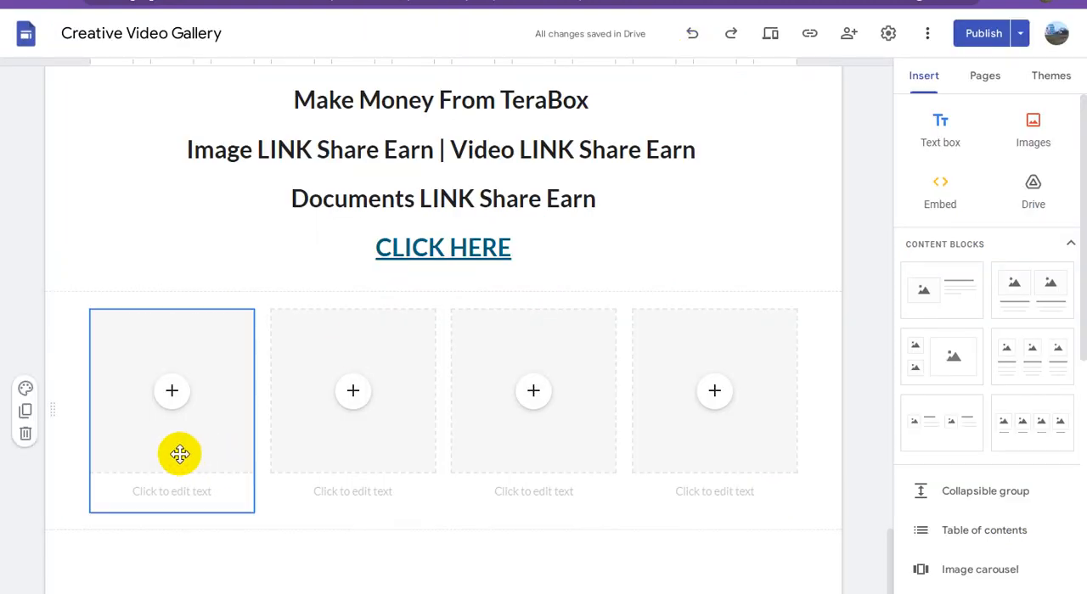
# Embed the YouTube video found with the copied link, Candy Crush Saga Game #54, in the first placeholder of the four-column block
pyautogui.click(182, 395)
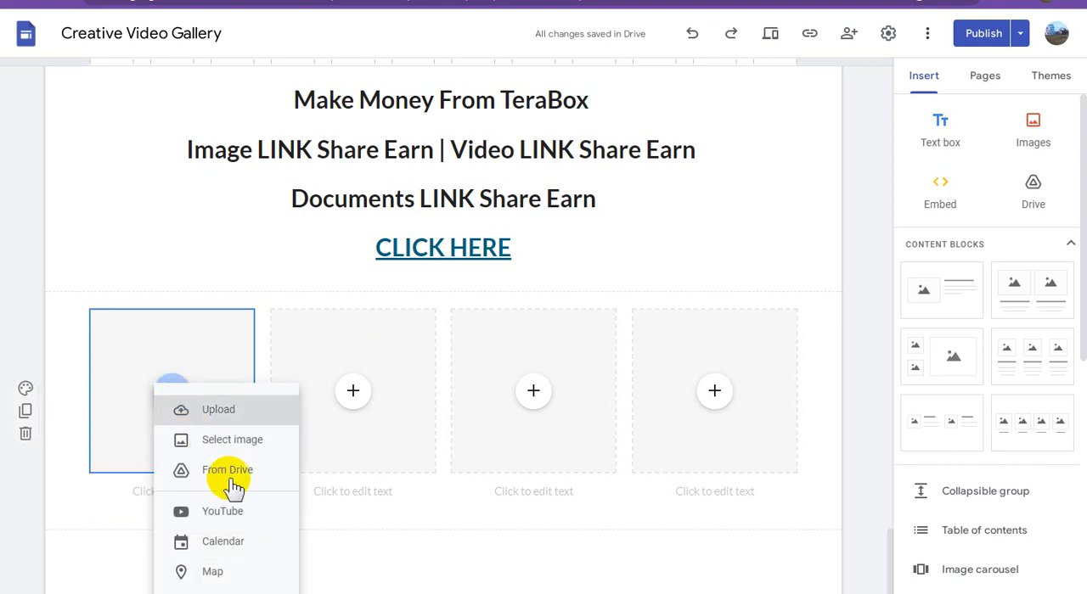
pyautogui.click(290, 505)
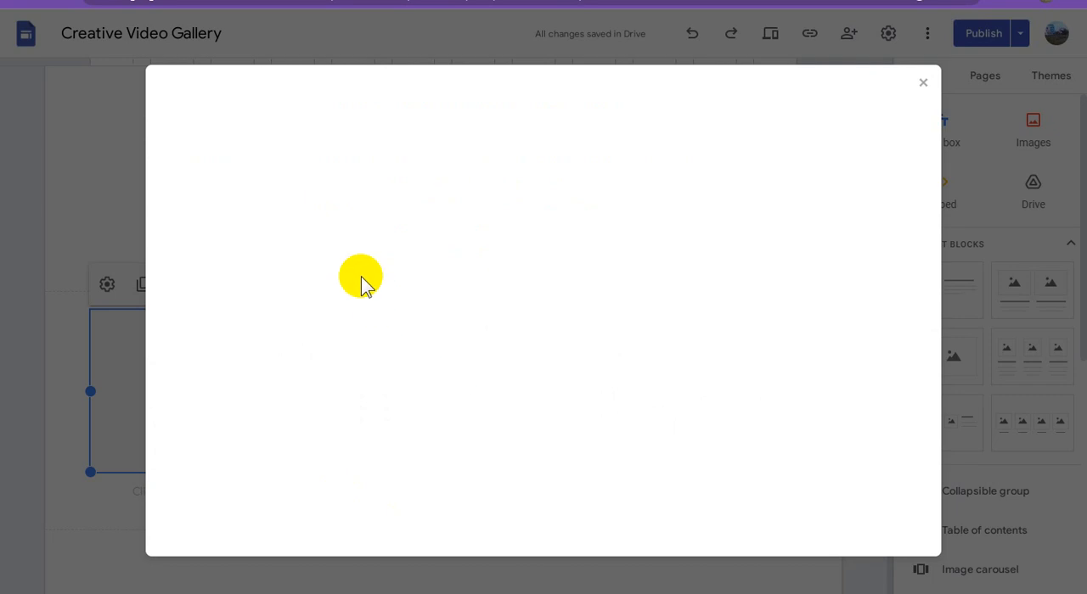
pyautogui.click(330, 170)
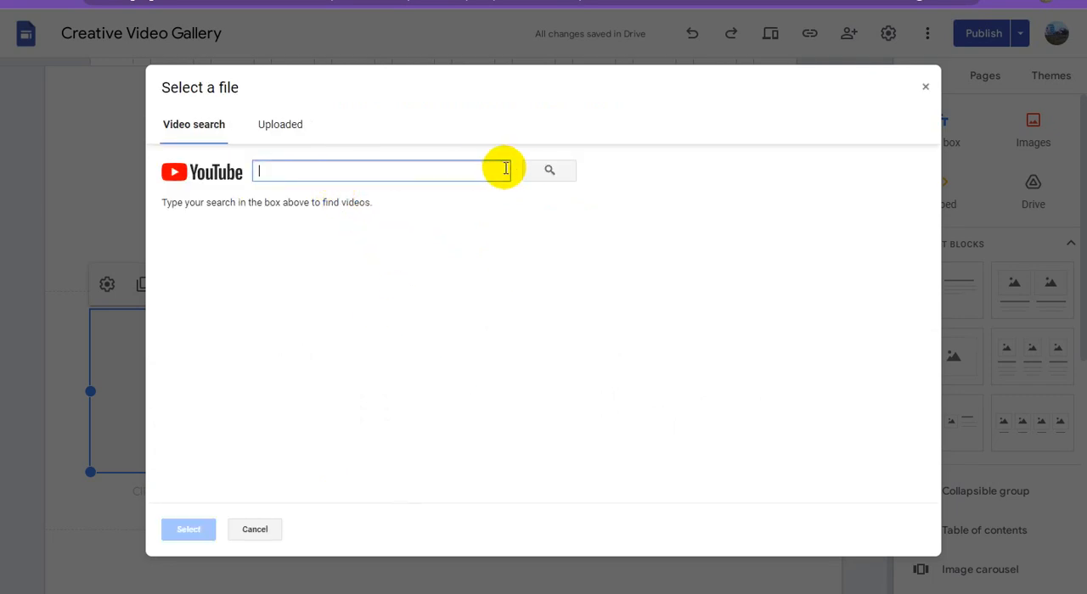
pyautogui.write('https://youtu.be/Reh3GmUN7c4')
pyautogui.click(549, 172)
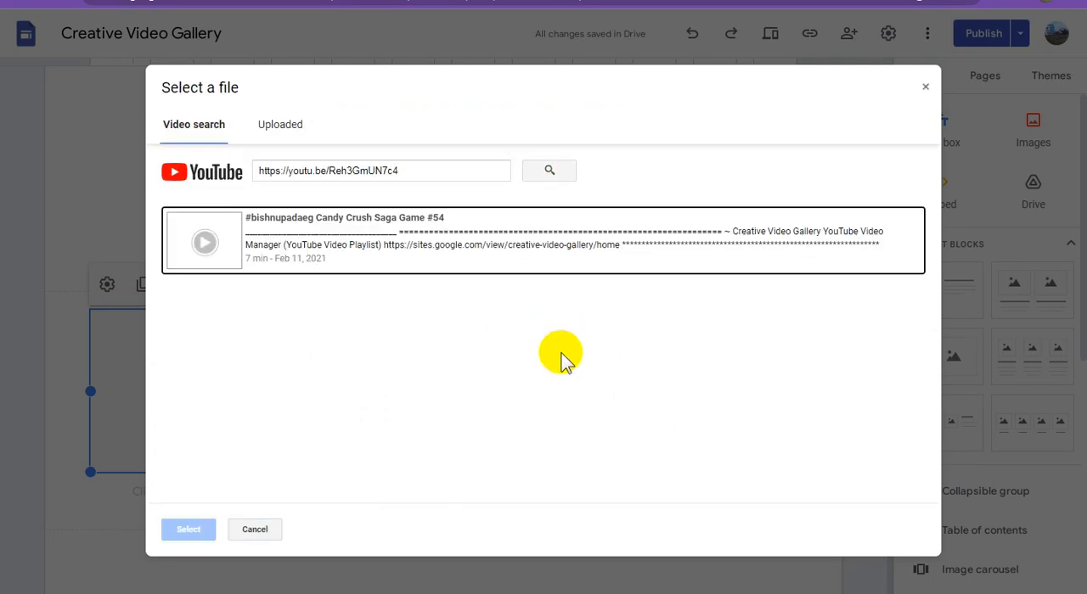
pyautogui.click(406, 262)
pyautogui.click(199, 528)
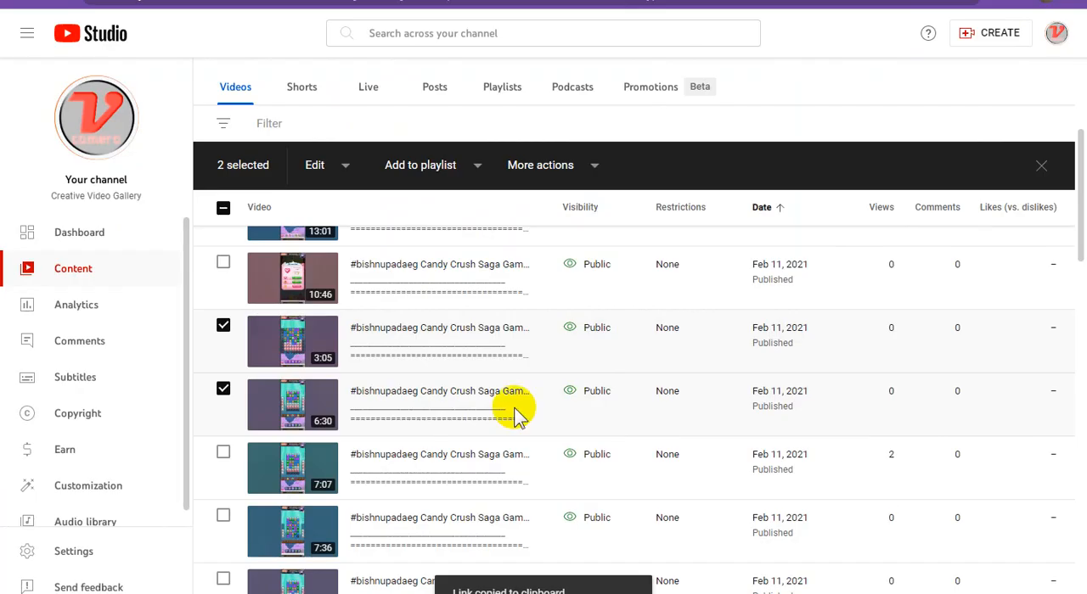
# Copy the 6:30 video's title in YouTube Studio and paste it as the caption under the first video in Google Sites
pyautogui.scroll(-1, 472, 407)
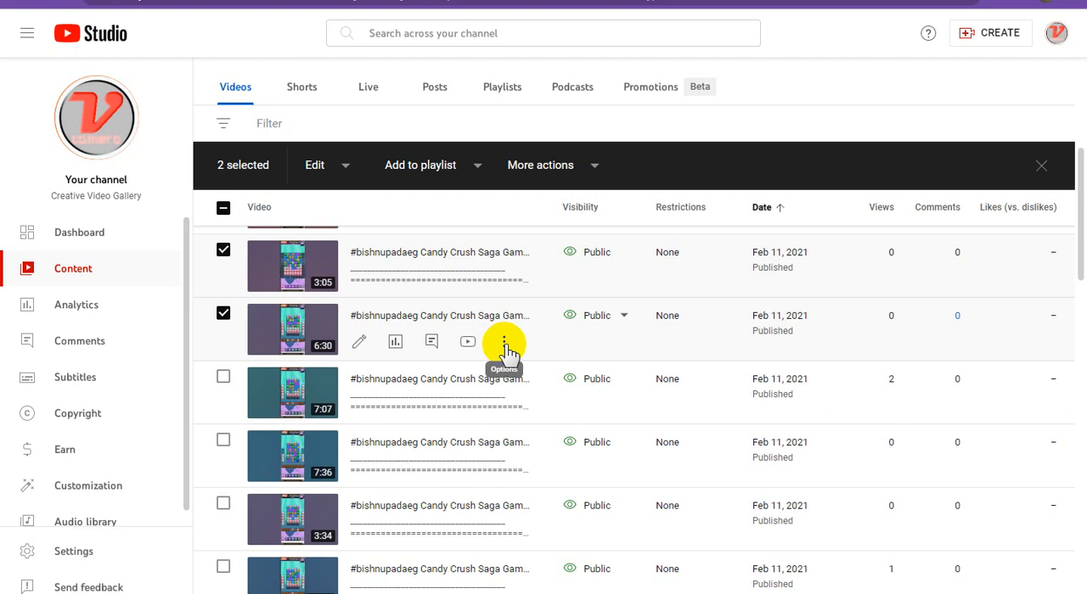
pyautogui.click(504, 343)
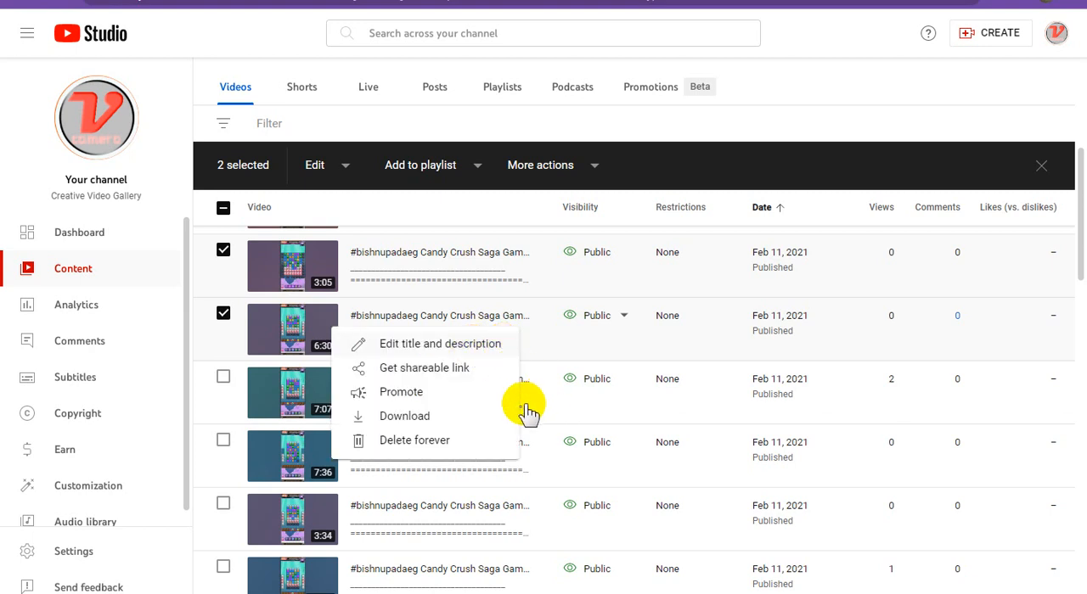
pyautogui.click(455, 344)
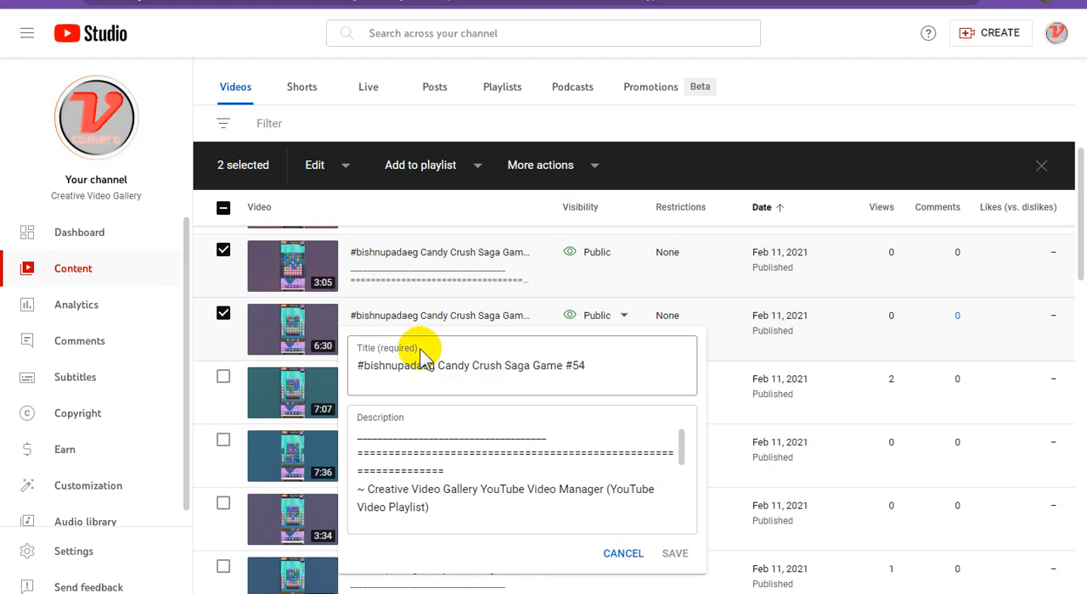
pyautogui.tripleClick(501, 363)
pyautogui.hotkey('ctrl', 'c')
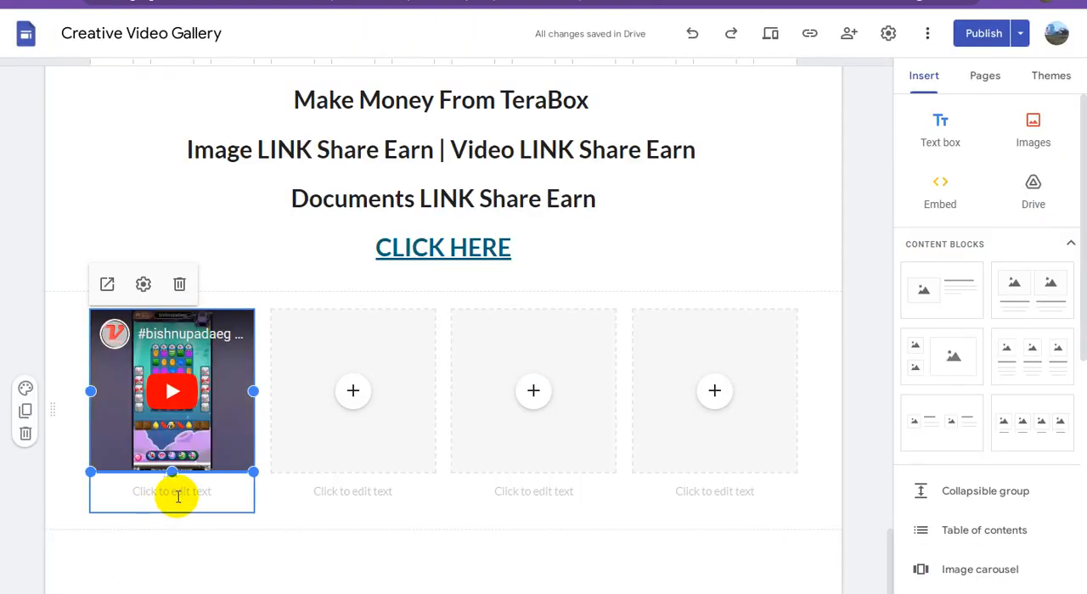
pyautogui.click(185, 494)
pyautogui.hotkey('ctrl', 'v')
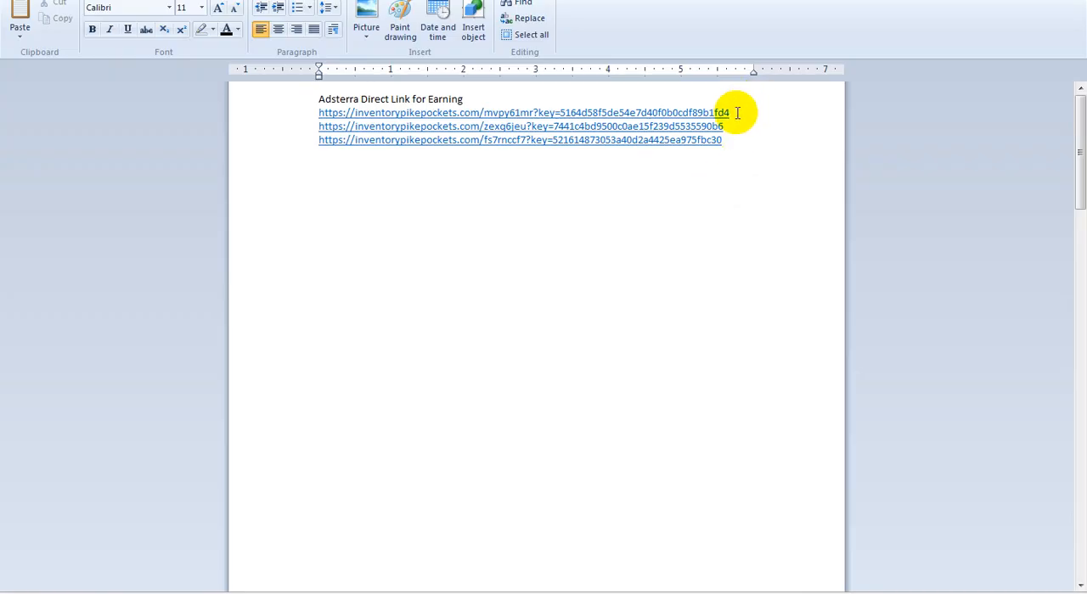
# In the WordPad document, copy the first Adsterra direct link
pyautogui.moveTo(727, 111); pyautogui.dragTo(498, 113)
pyautogui.click(262, 121)
pyautogui.click(248, 119)
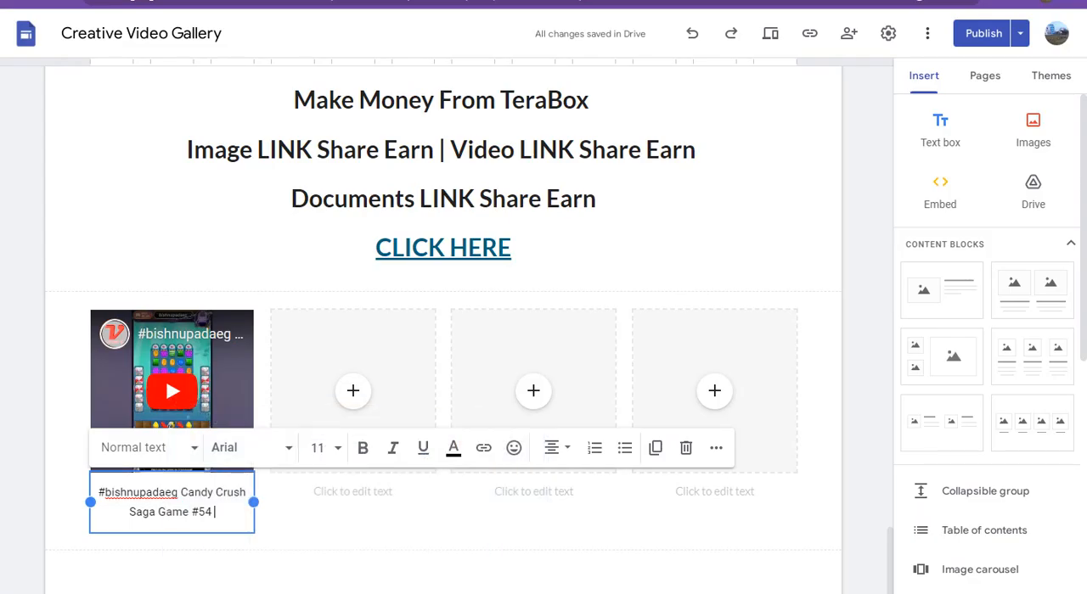
# In Google Sites, link the entire caption of the first video to the copied Adsterra direct link
pyautogui.click(191, 497)
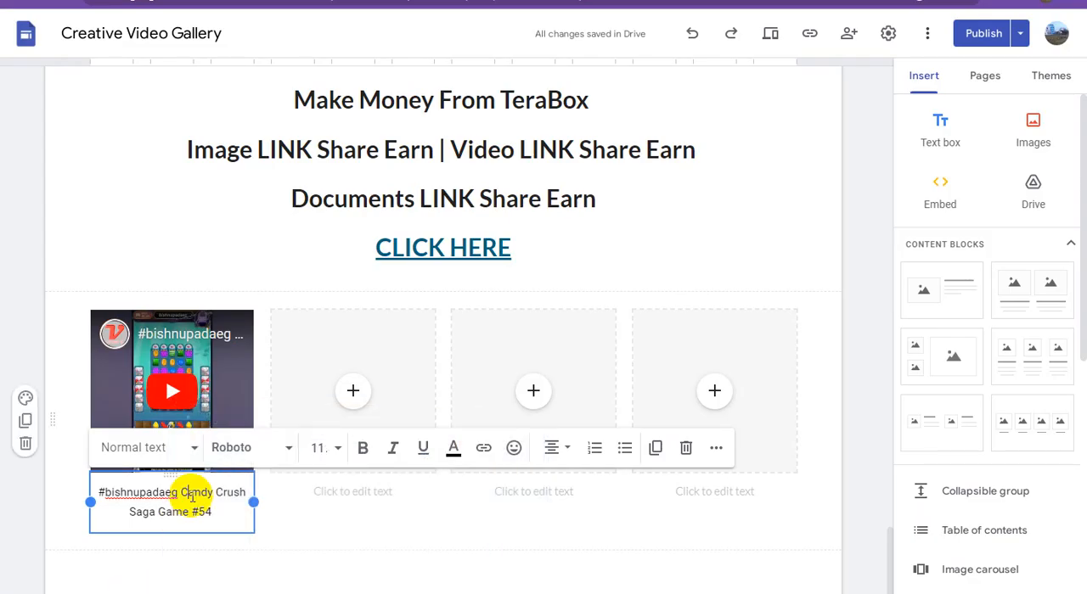
pyautogui.tripleClick(192, 497)
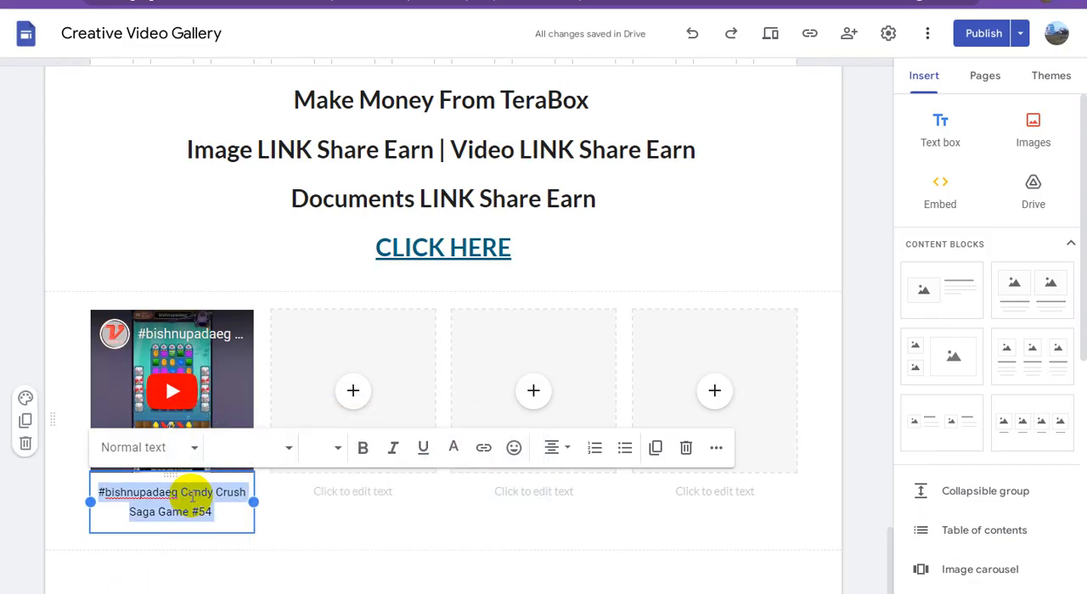
pyautogui.click(483, 449)
pyautogui.click(255, 463)
pyautogui.hotkey('ctrl', 'v')
pyautogui.click(360, 472)
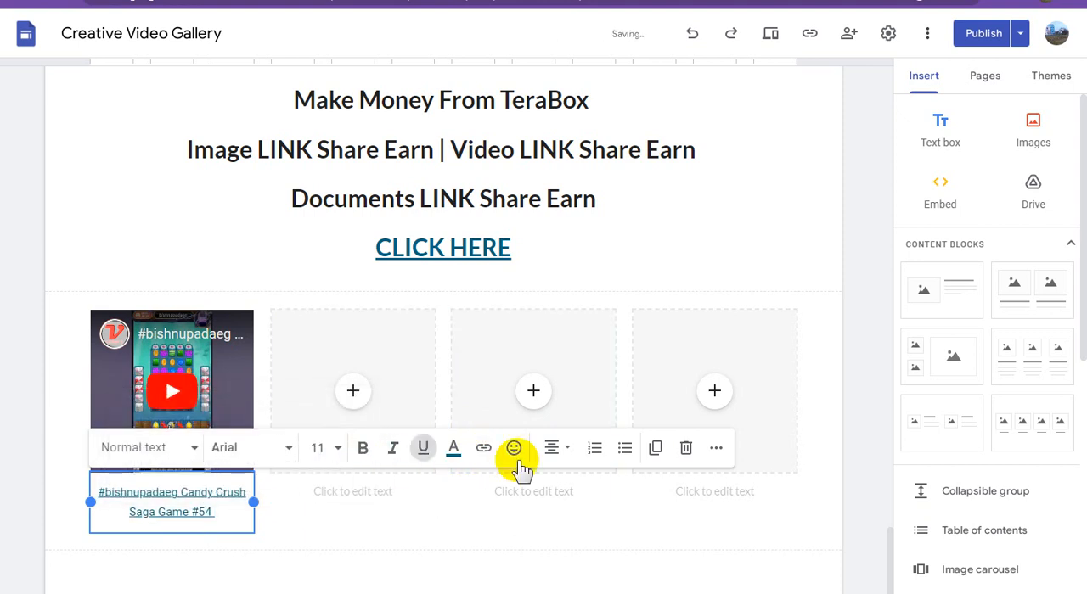
# In YouTube Studio, mark the 7:07 Candy Crush video and copy its shareable link
pyautogui.click(790, 2)
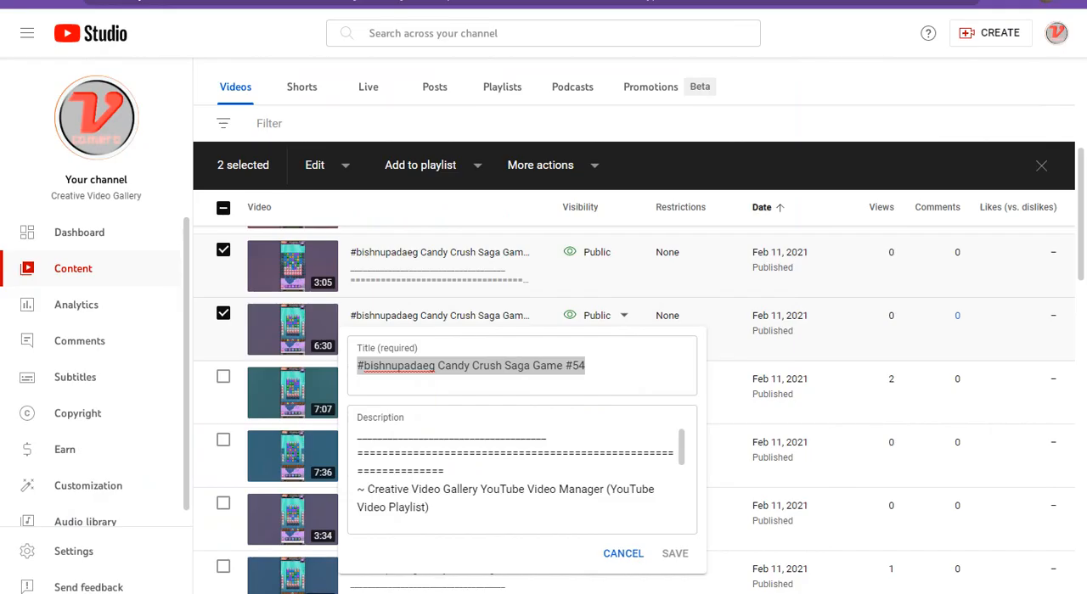
pyautogui.click(837, 84)
pyautogui.click(259, 393)
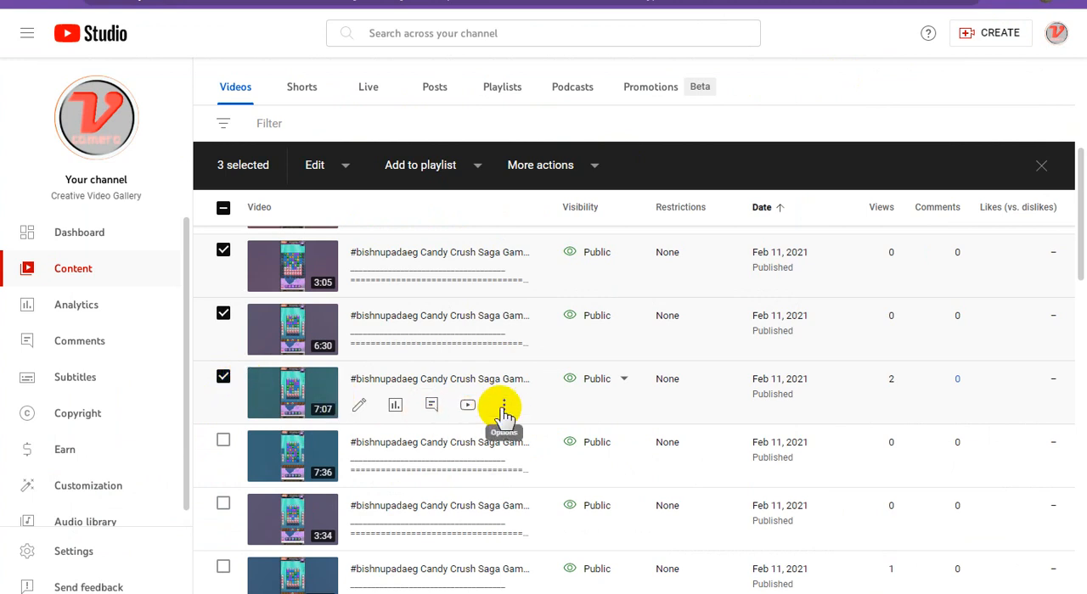
pyautogui.click(505, 411)
pyautogui.click(419, 435)
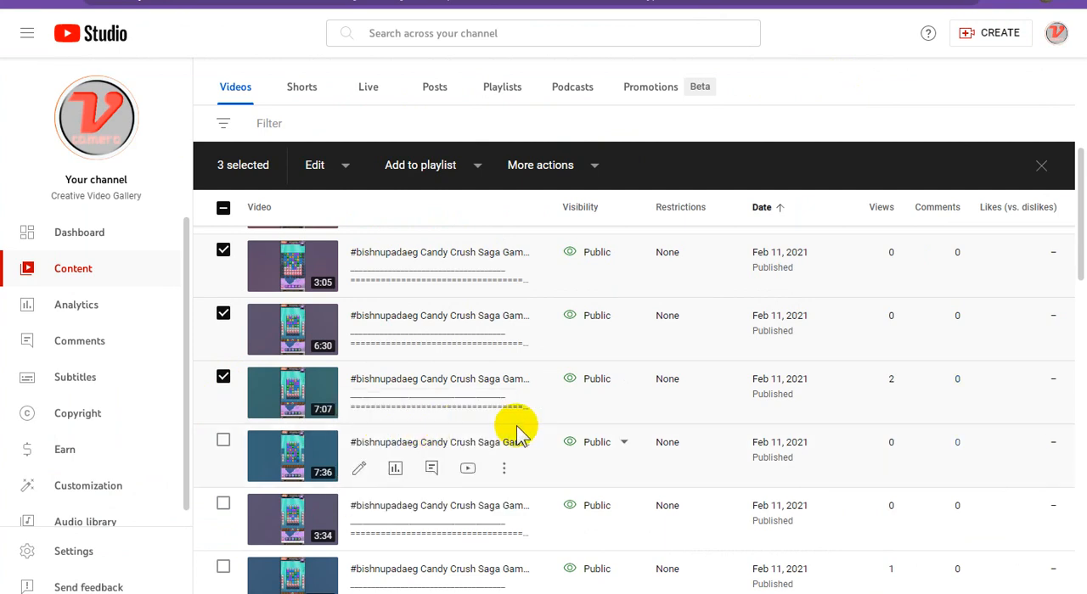
pyautogui.click(747, 2)
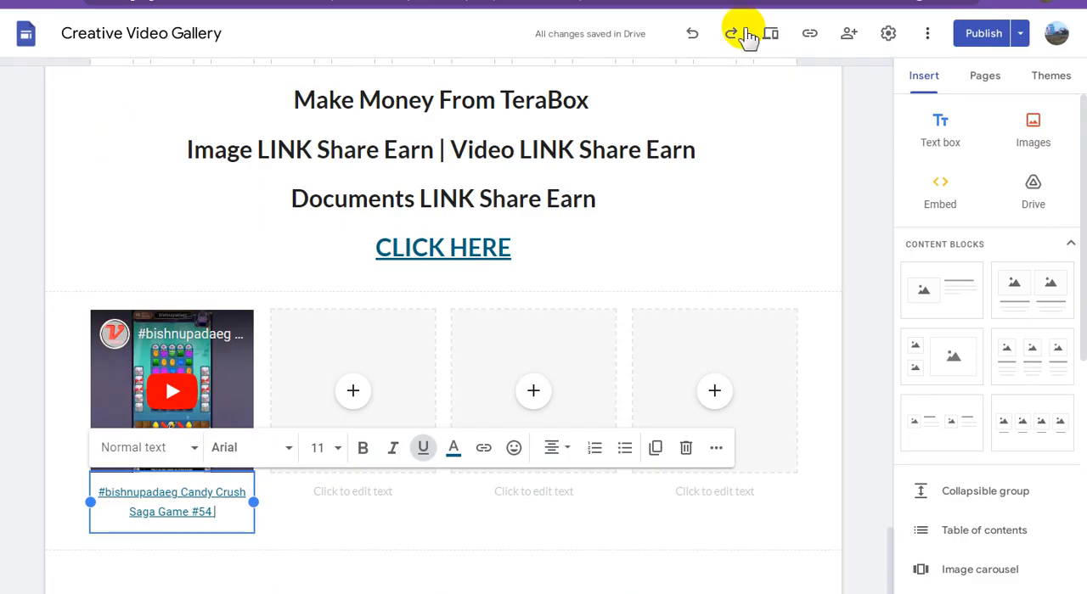
# In Google Sites, embed the YouTube video found with the copied link, Candy Crush Saga Game #53, in the second placeholder
pyautogui.click(351, 393)
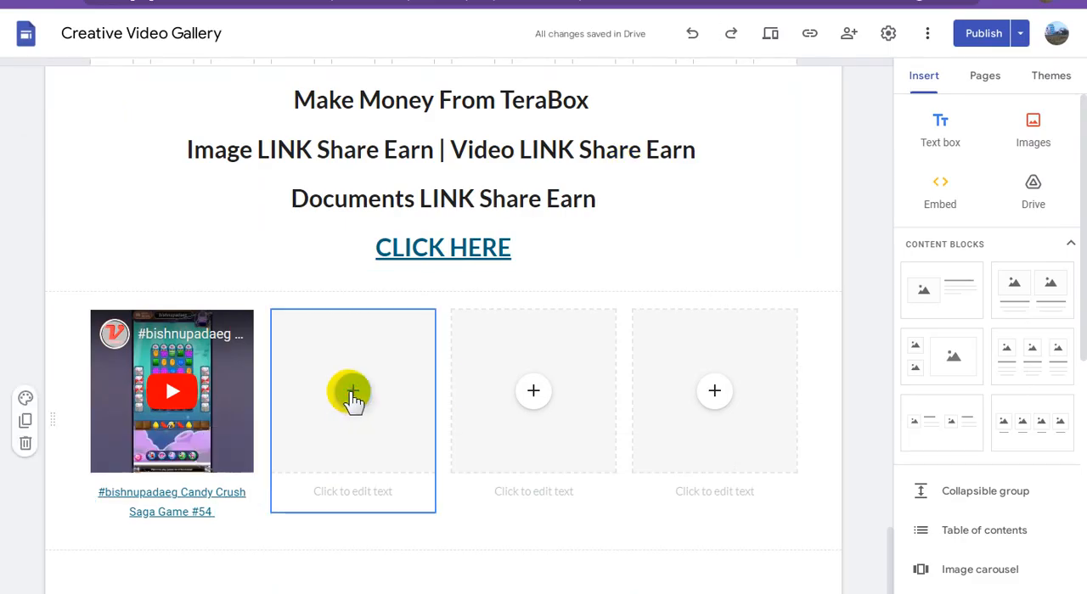
pyautogui.click(351, 393)
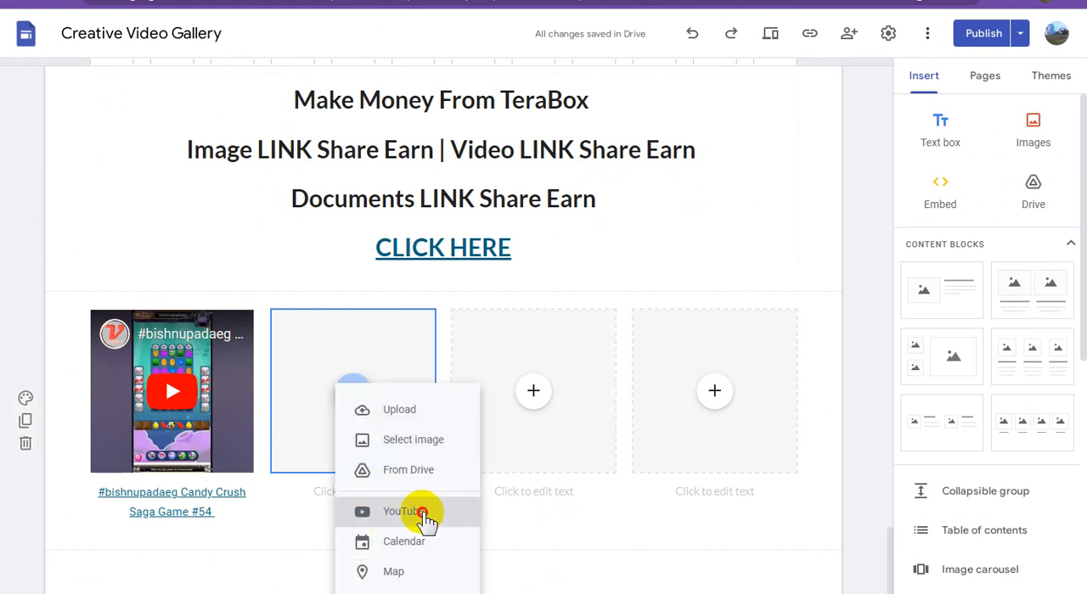
pyautogui.click(429, 510)
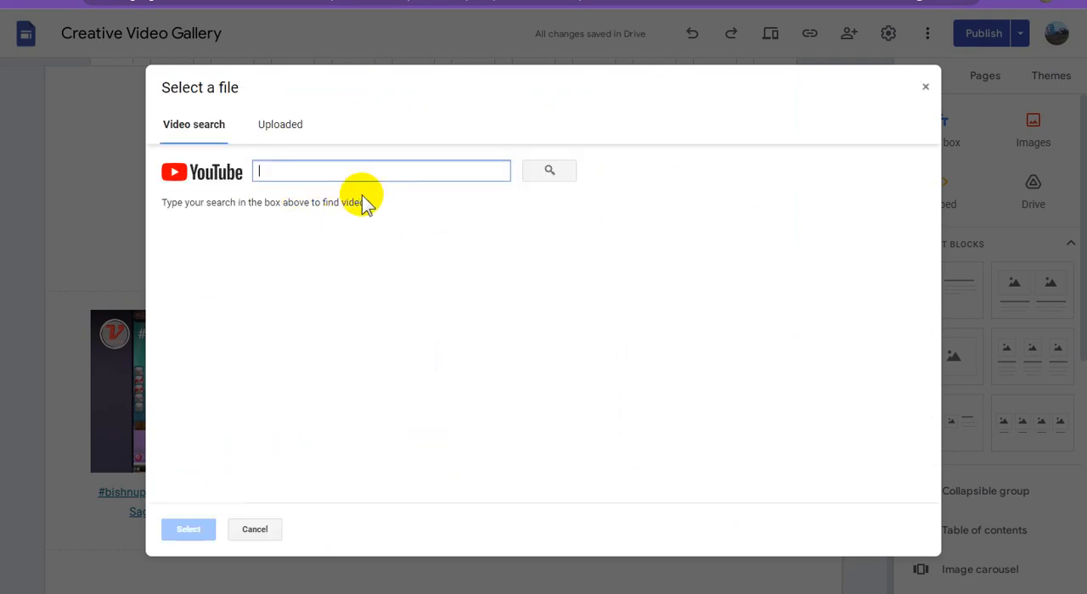
pyautogui.hotkey('ctrl', 'v')
pyautogui.click(549, 171)
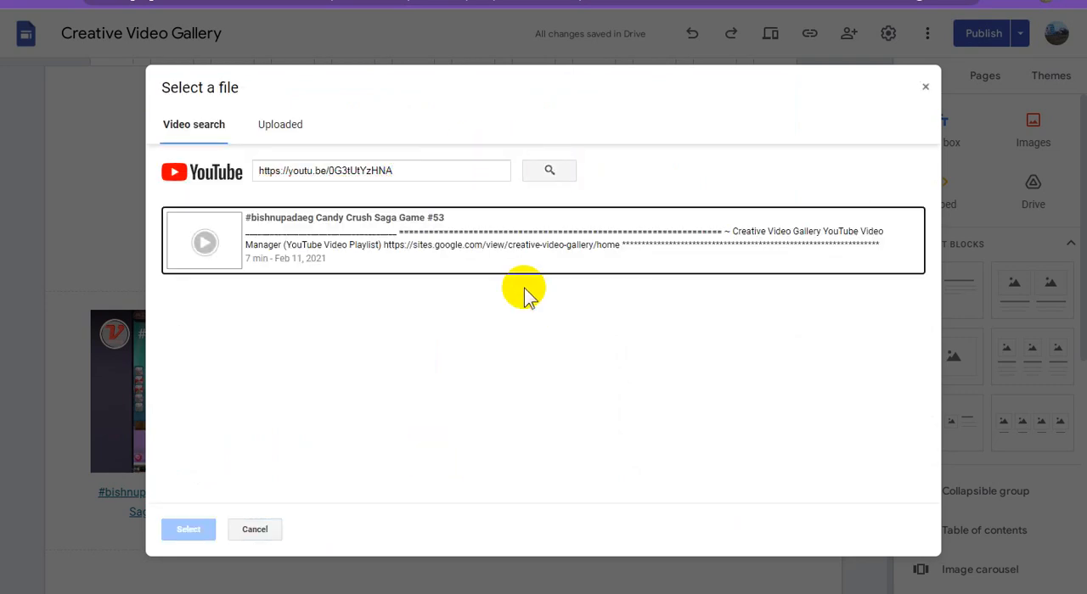
pyautogui.click(412, 245)
pyautogui.click(194, 527)
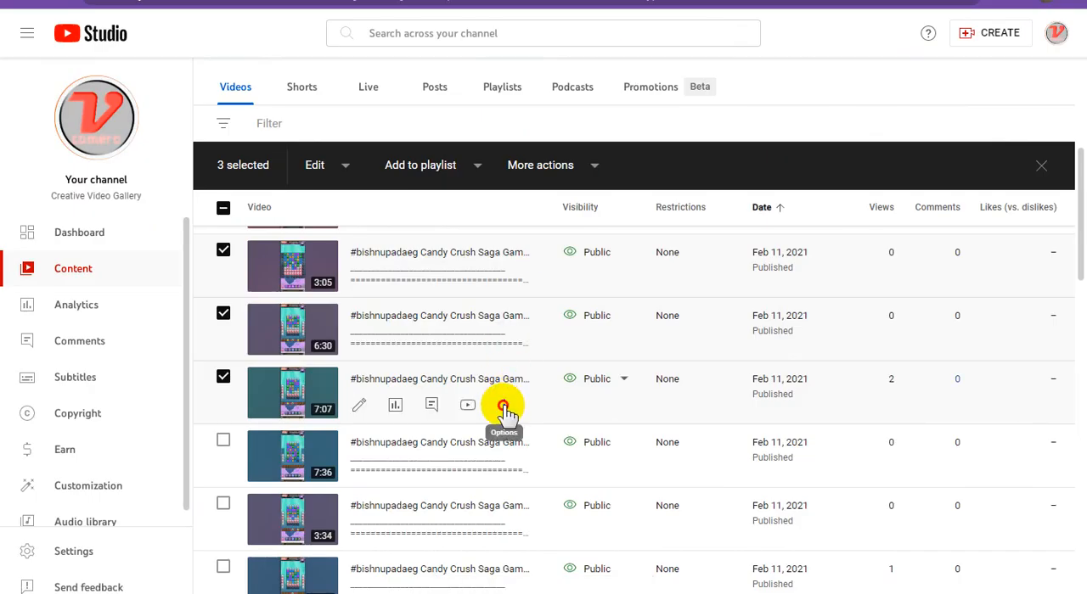
# Copy the 7:07 video's title in YouTube Studio and paste it as the caption under the second video in Google Sites
pyautogui.click(505, 406)
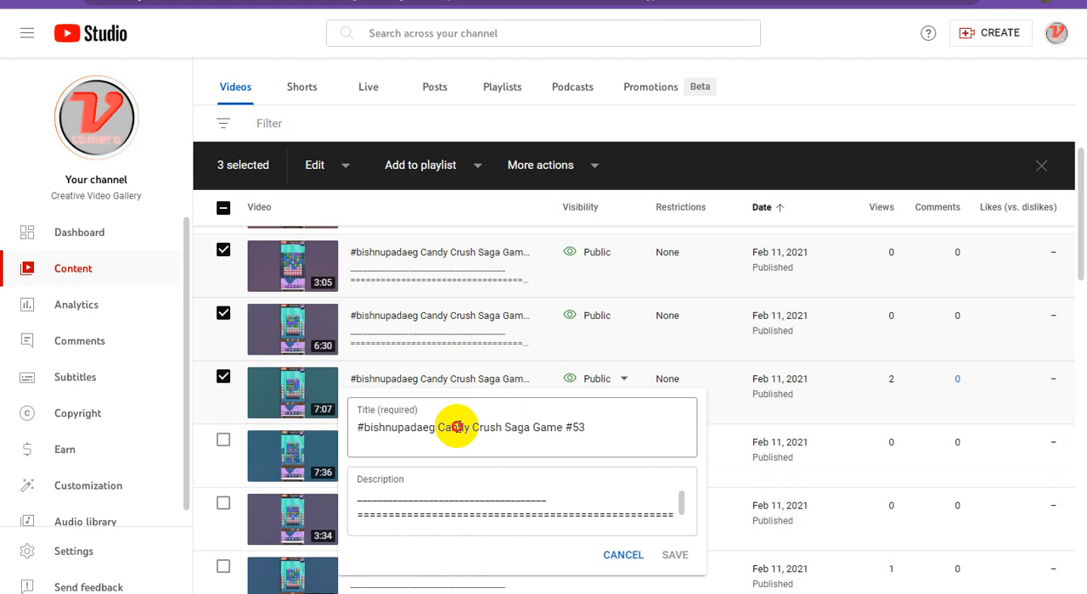
pyautogui.tripleClick(456, 427)
pyautogui.click(756, 2)
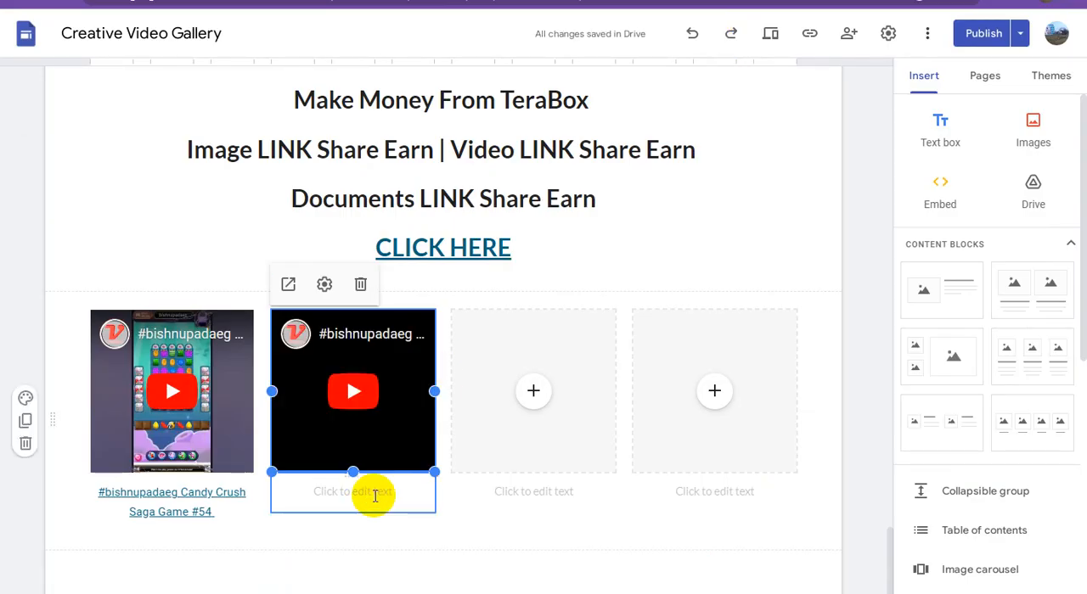
pyautogui.click(374, 495)
pyautogui.hotkey('ctrl', 'v')
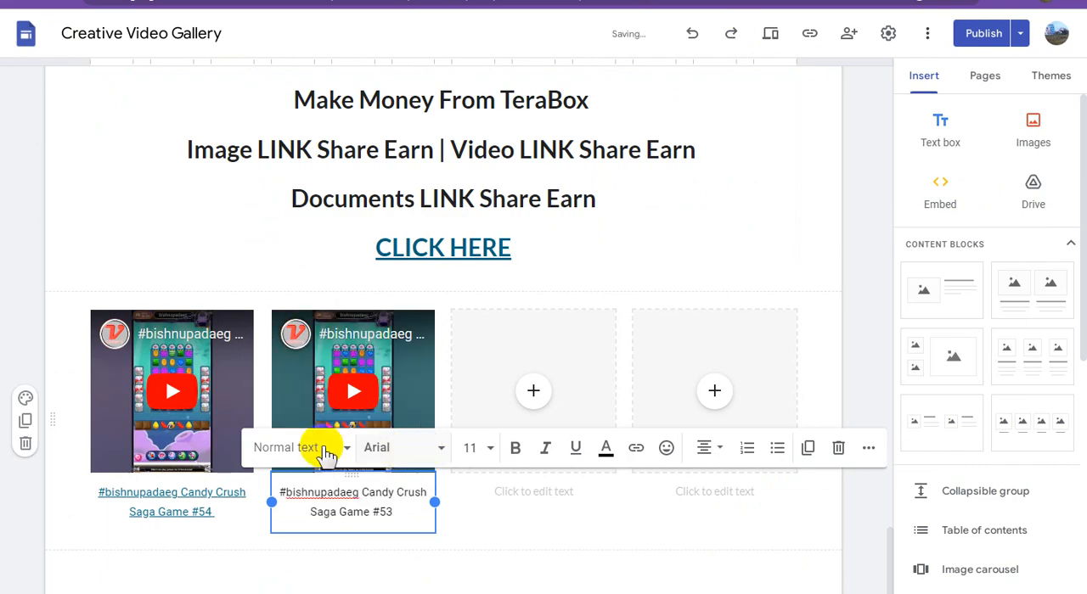
# Copy the second Adsterra direct link from the WordPad document and apply it as the link on the second video's caption
pyautogui.click(267, 590)
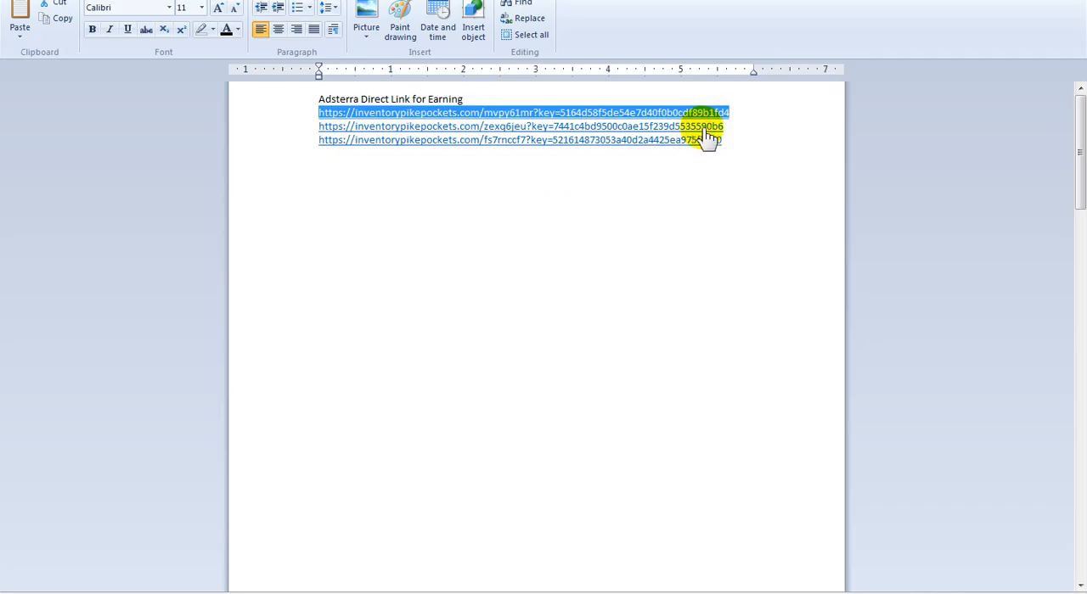
pyautogui.moveTo(735, 126); pyautogui.dragTo(283, 124)
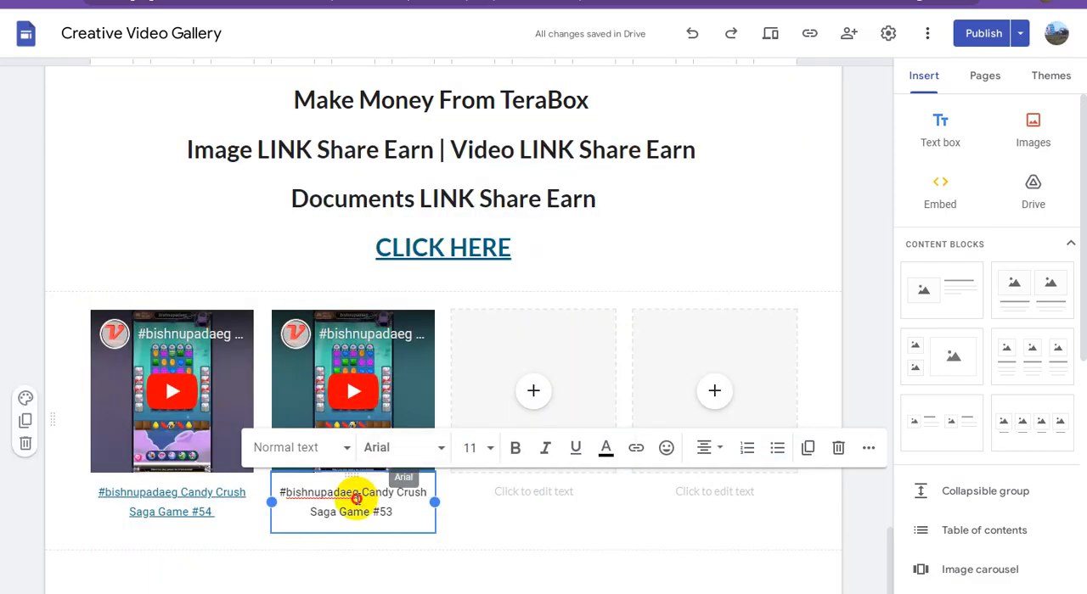
pyautogui.tripleClick(357, 499)
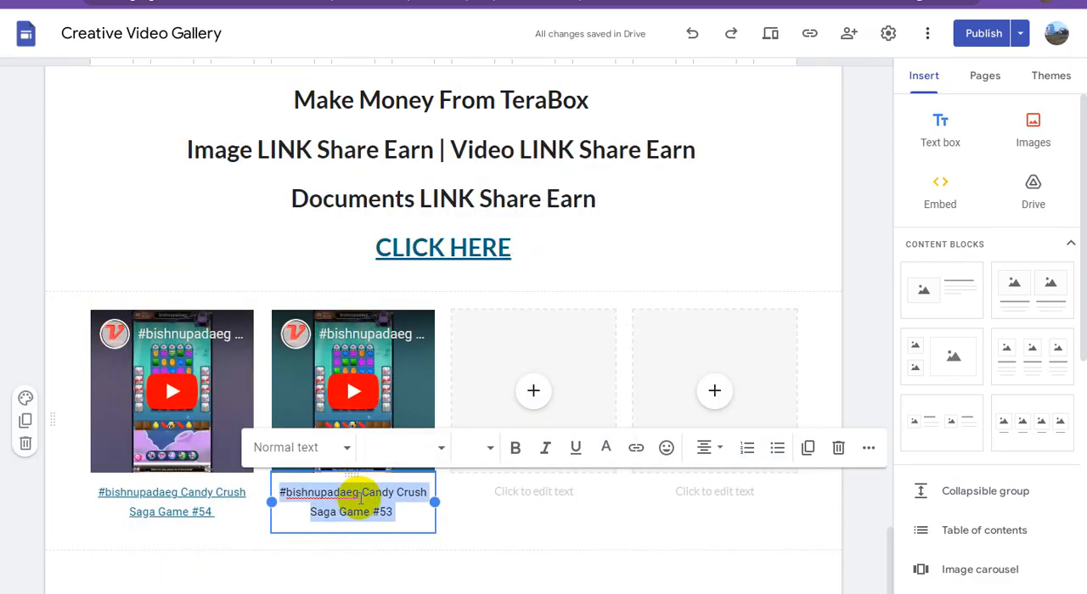
pyautogui.click(637, 450)
pyautogui.hotkey('ctrl', 'v')
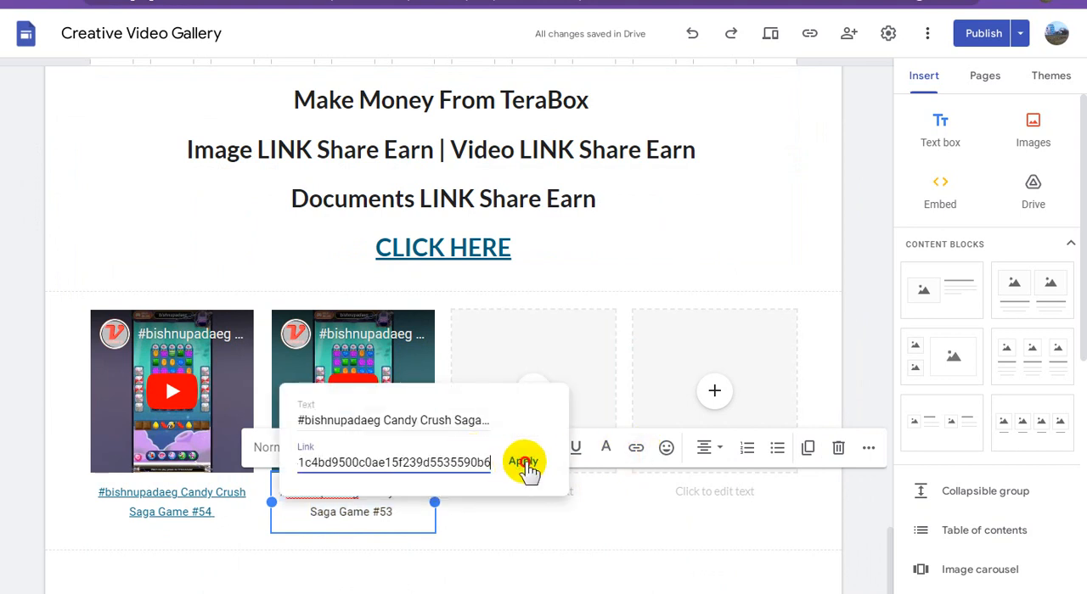
pyautogui.click(524, 465)
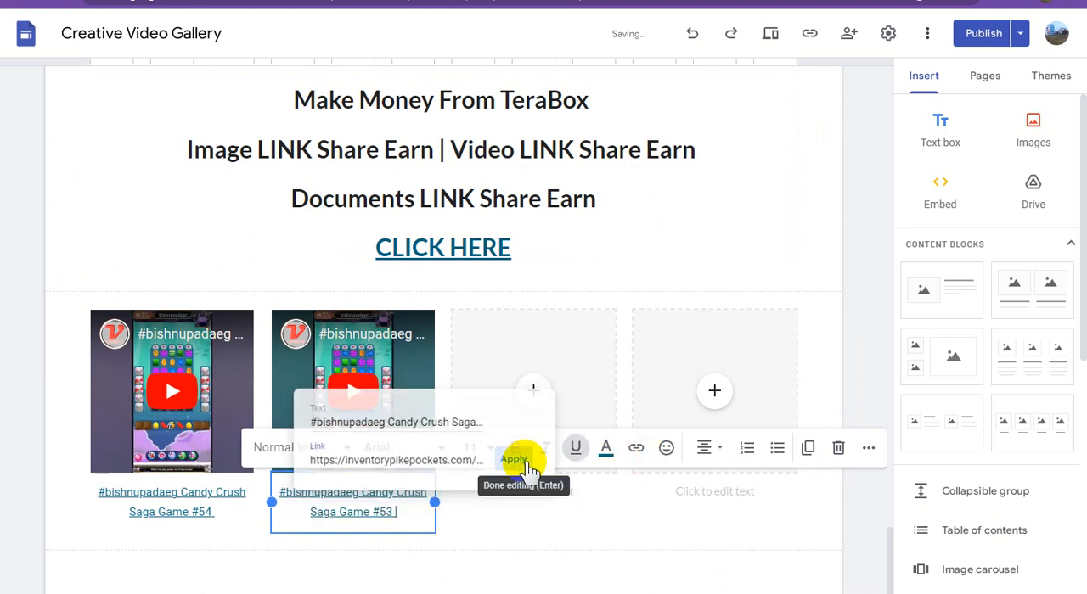
# Deselect the second caption, return to YouTube Studio and close the 7:07 video's title editor without saving
pyautogui.click(563, 567)
pyautogui.click(722, 0)
pyautogui.click(817, 66)
pyautogui.click(709, 176)
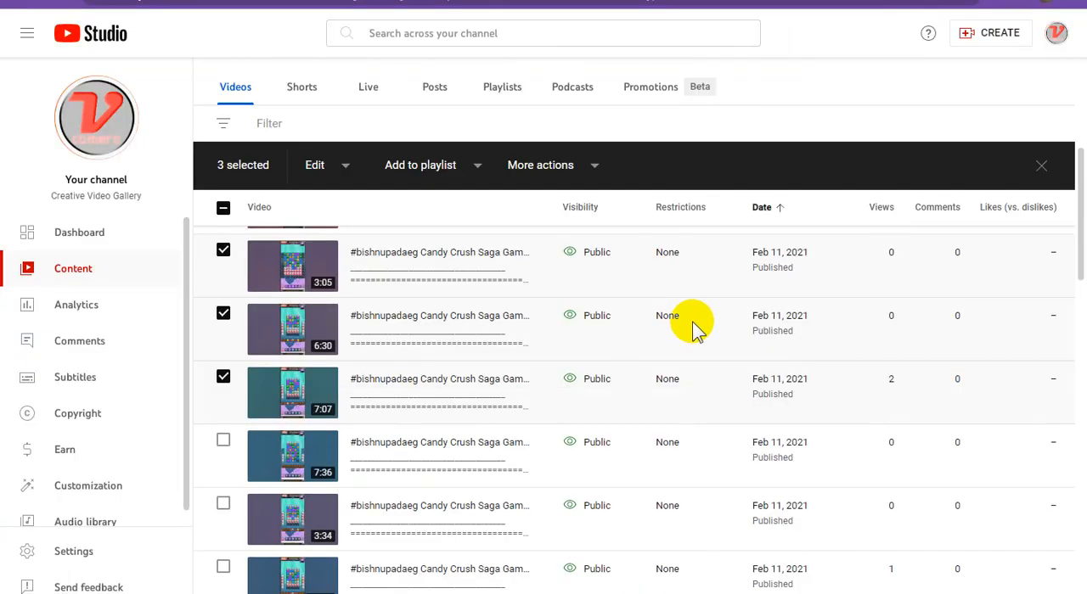
# In YouTube Studio, tick the 7:36 video and copy its shareable link
pyautogui.scroll(-1, 692, 326)
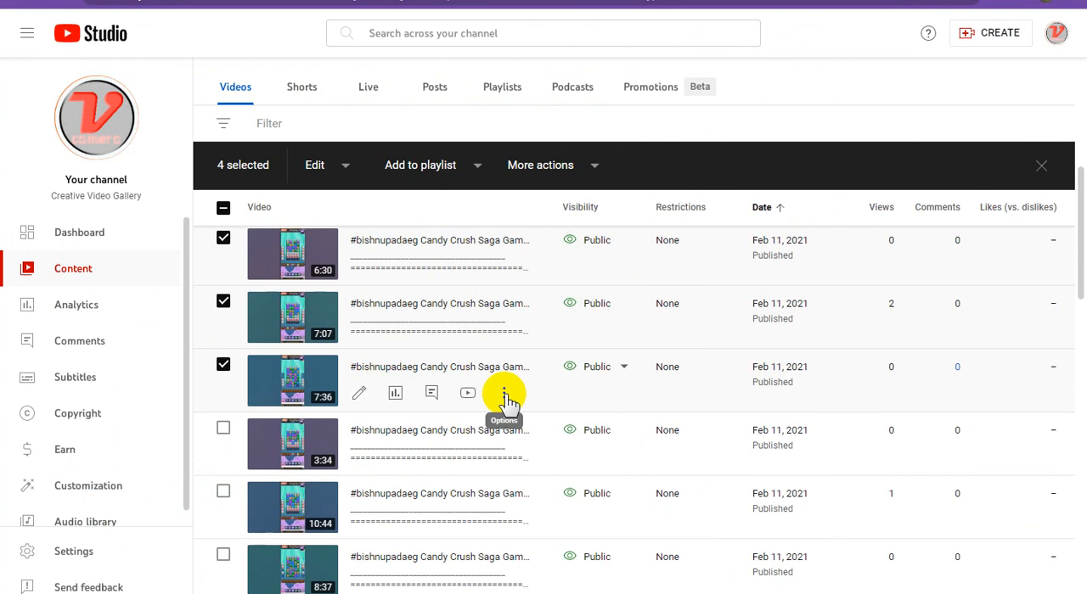
pyautogui.click(504, 396)
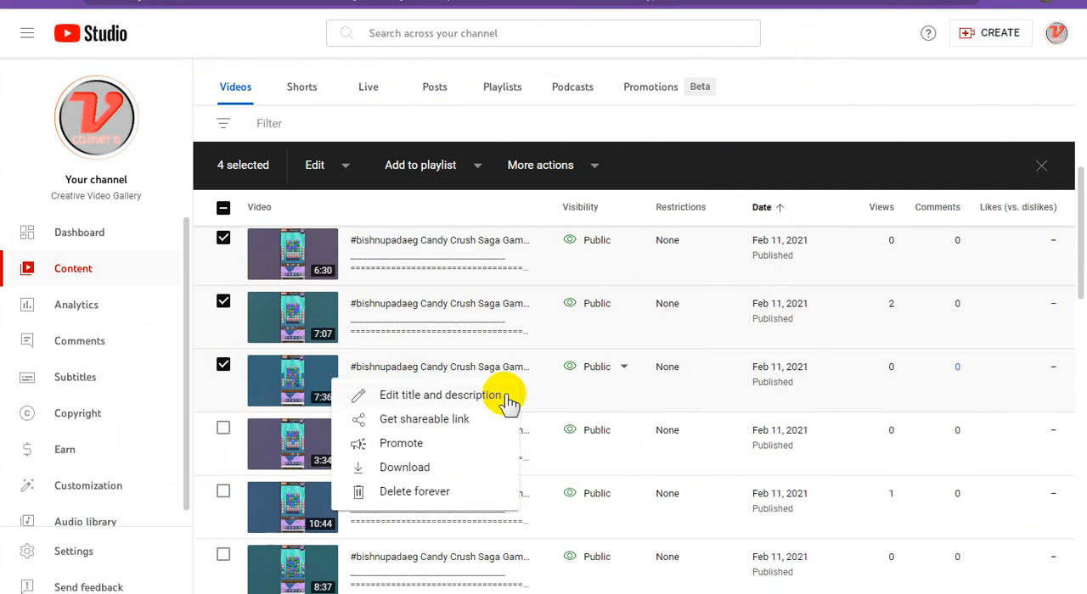
pyautogui.click(445, 428)
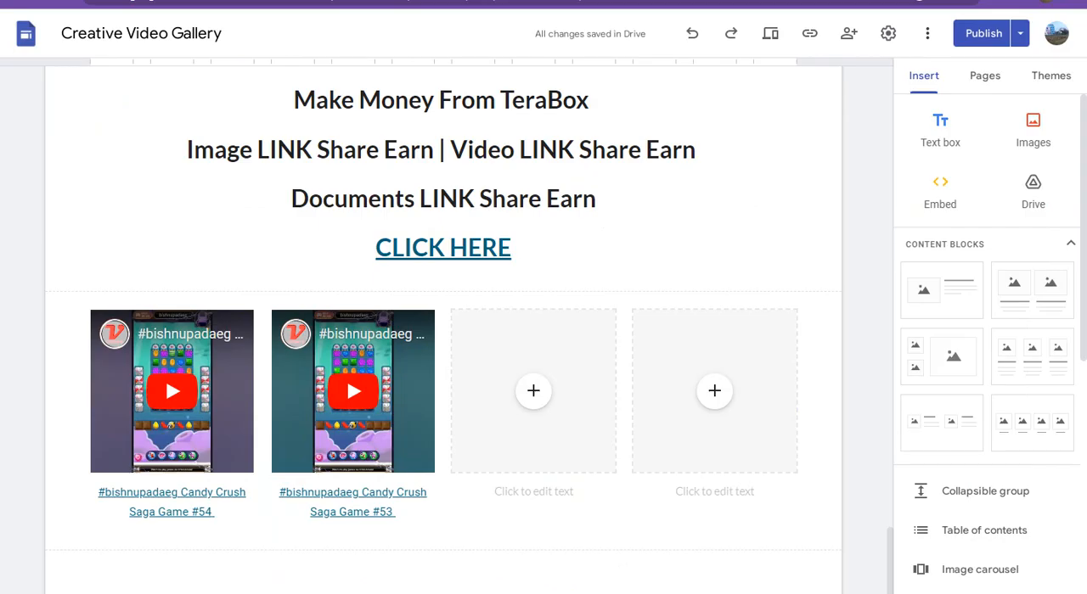
# In Google Sites, embed the YouTube video found with the copied link, Candy Crush Saga Game #56, in the third placeholder
pyautogui.click(528, 395)
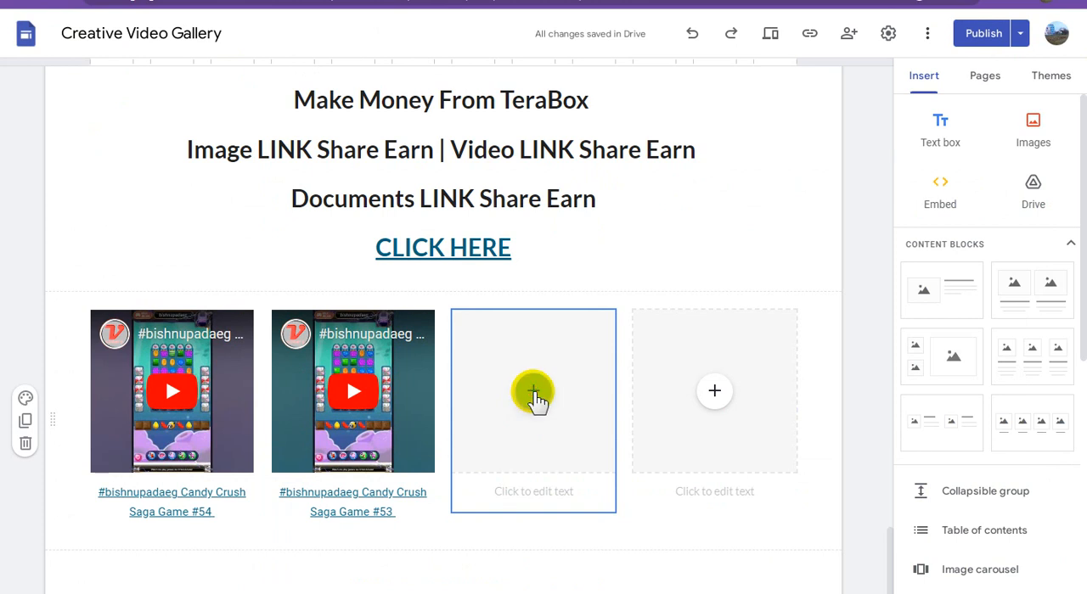
pyautogui.click(532, 393)
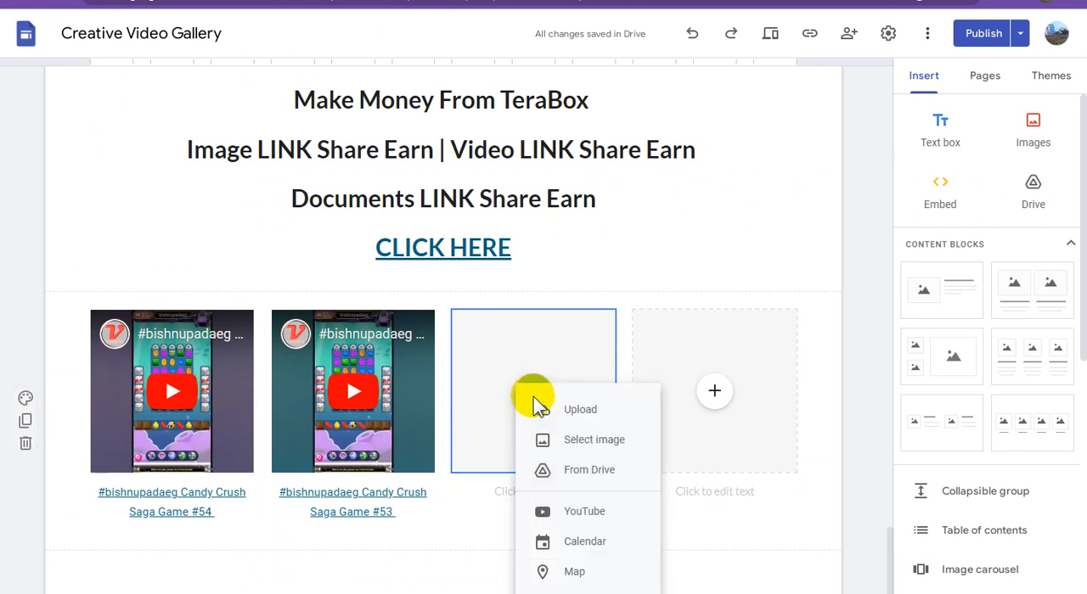
pyautogui.click(621, 499)
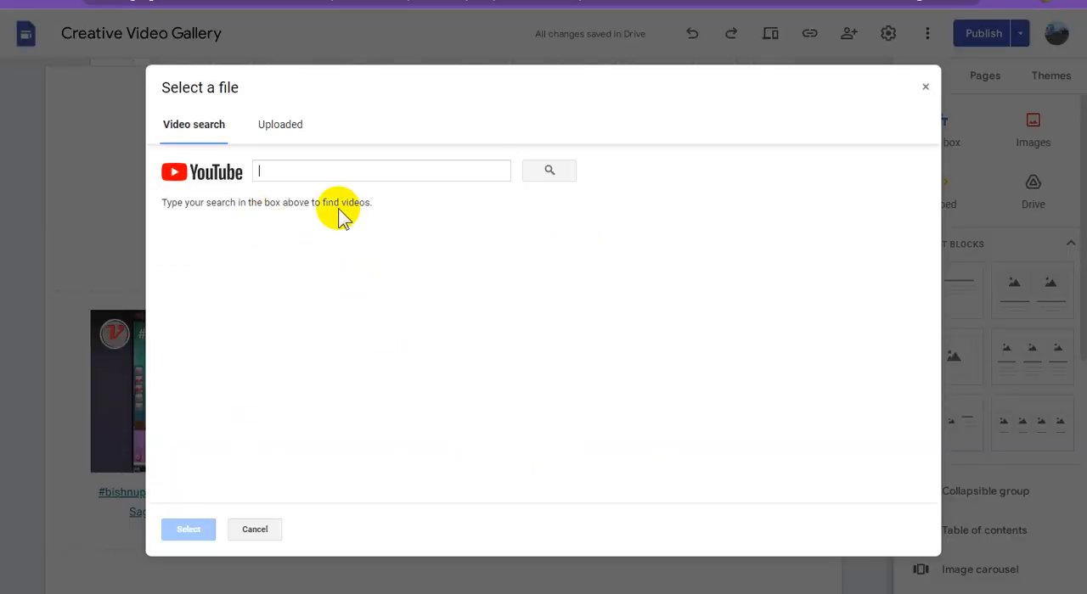
pyautogui.hotkey('ctrl', 'v')
pyautogui.click(551, 171)
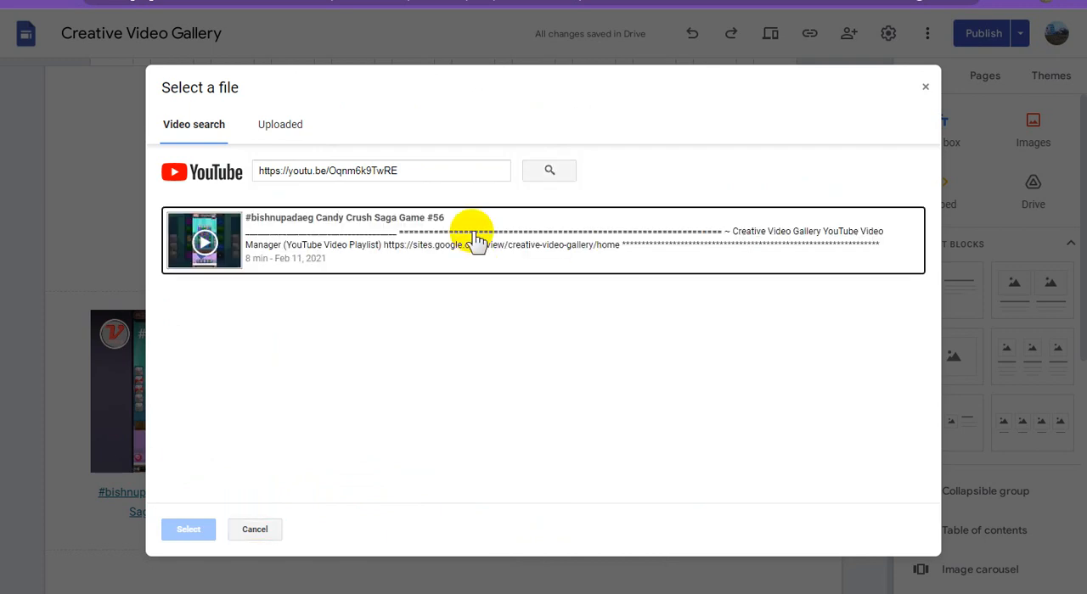
pyautogui.click(476, 240)
pyautogui.click(191, 530)
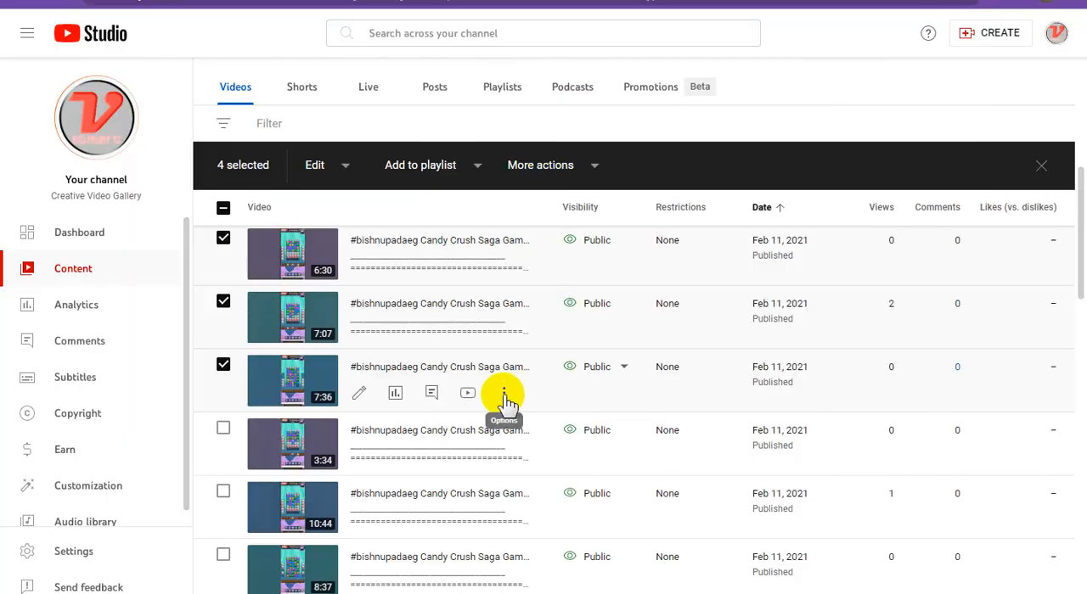
# Copy the 7:36 video's title in YouTube Studio and paste it as the caption under the third video in Google Sites
pyautogui.click(504, 397)
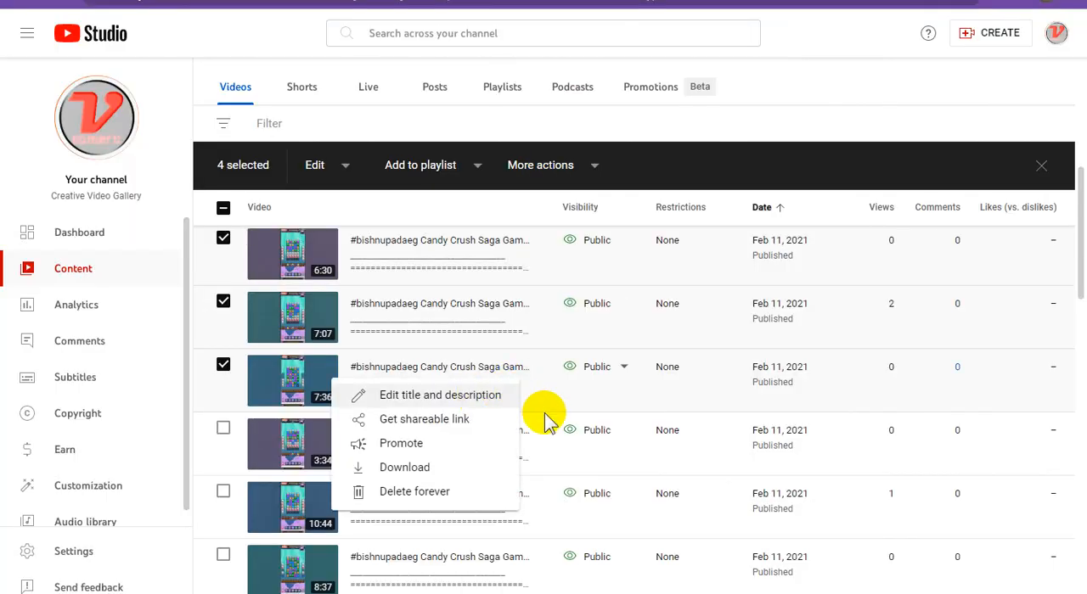
pyautogui.click(488, 398)
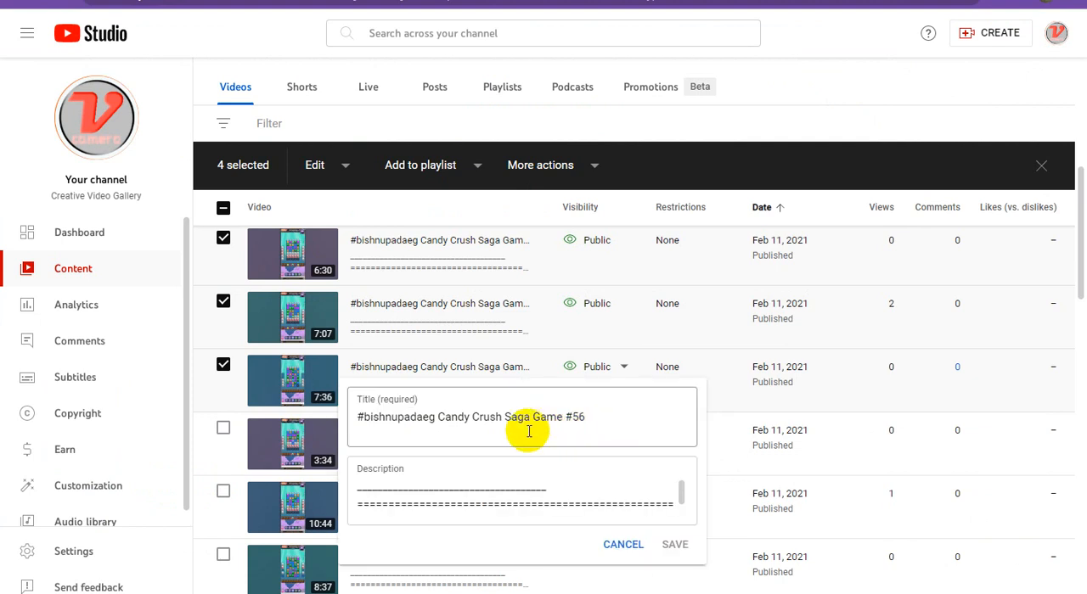
pyautogui.tripleClick(499, 416)
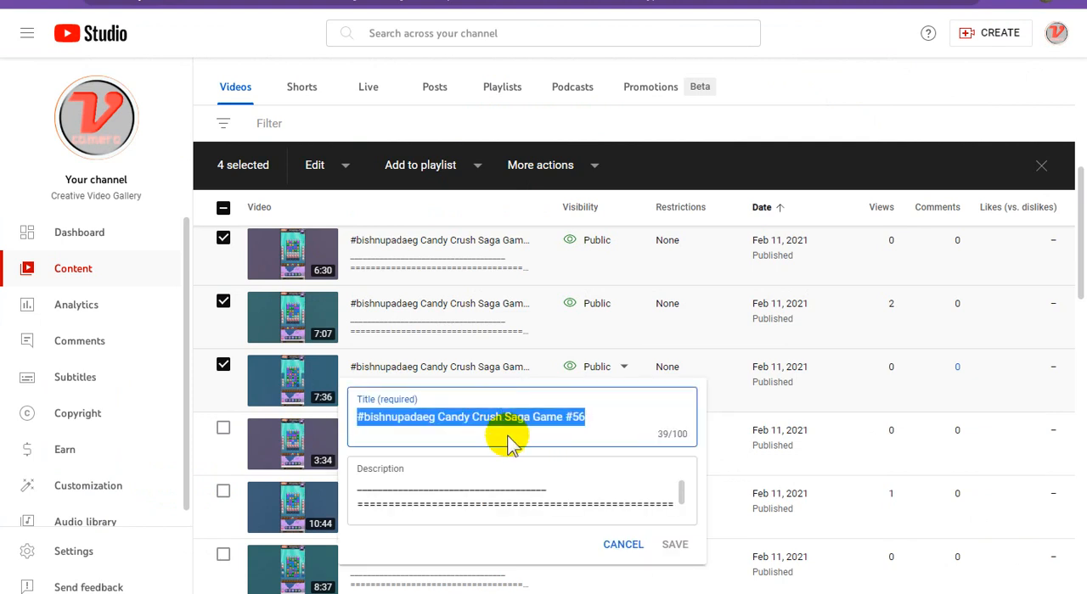
pyautogui.rightClick(499, 416)
pyautogui.click(548, 233)
pyautogui.hotkey('alt', 'Tab')
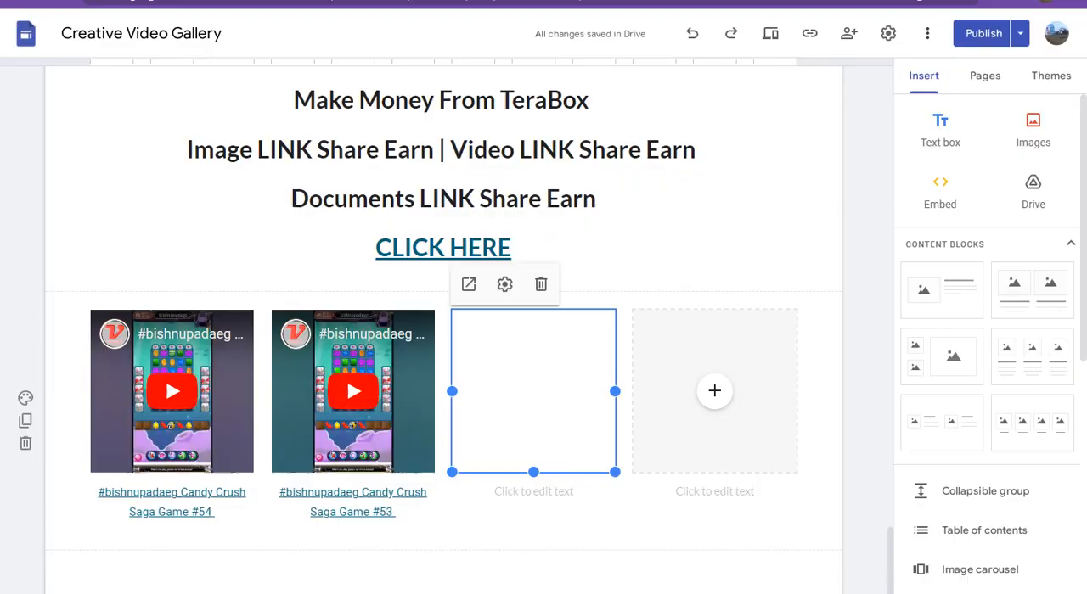
pyautogui.click(546, 492)
pyautogui.hotkey('ctrl', 'v')
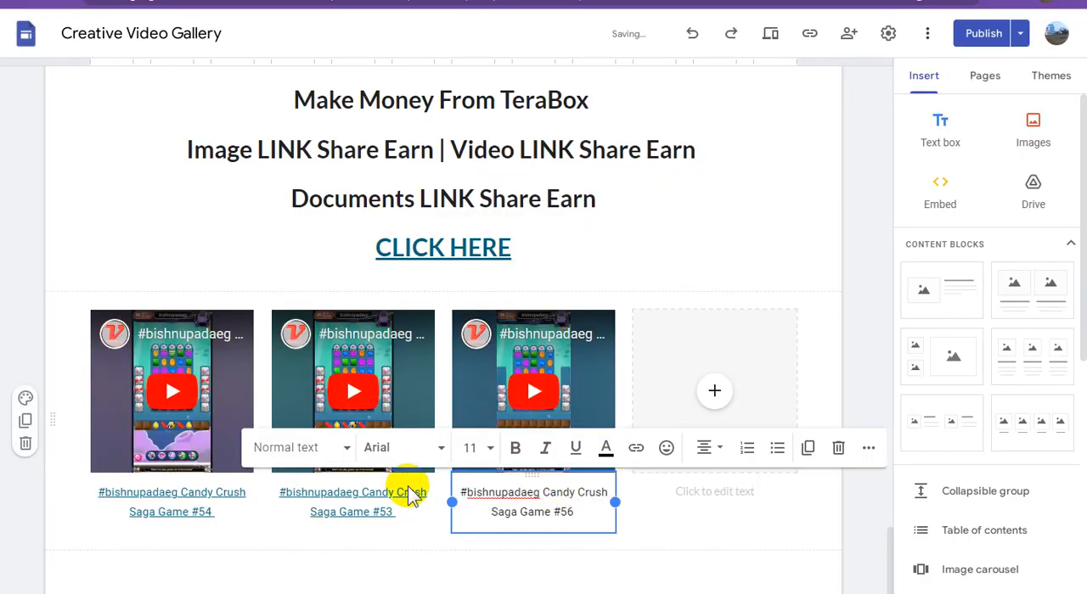
# Copy the third Adsterra direct link from the WordPad document and apply it as the link on the third video's caption
pyautogui.hotkey('alt', 'Tab')
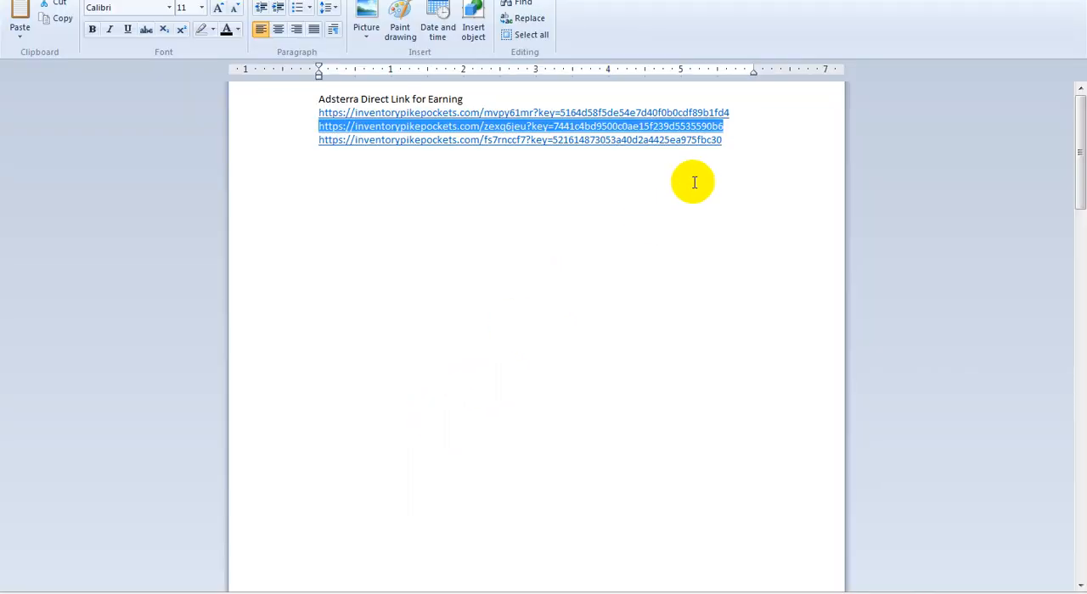
pyautogui.doubleClick(679, 141)
pyautogui.moveTo(679, 140); pyautogui.dragTo(263, 138)
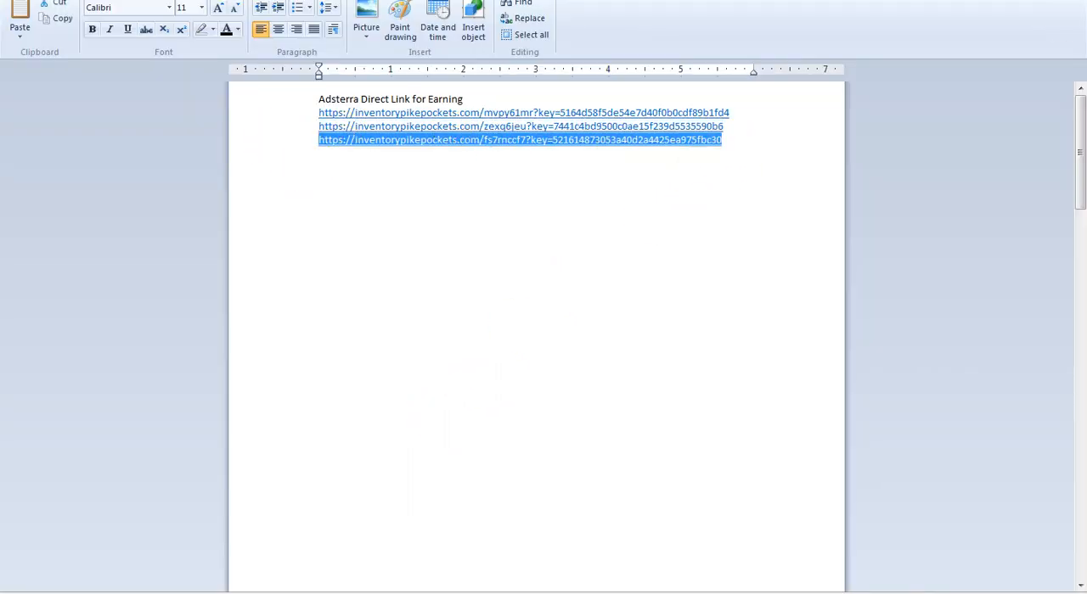
pyautogui.hotkey('alt', 'Tab')
pyautogui.tripleClick(515, 492)
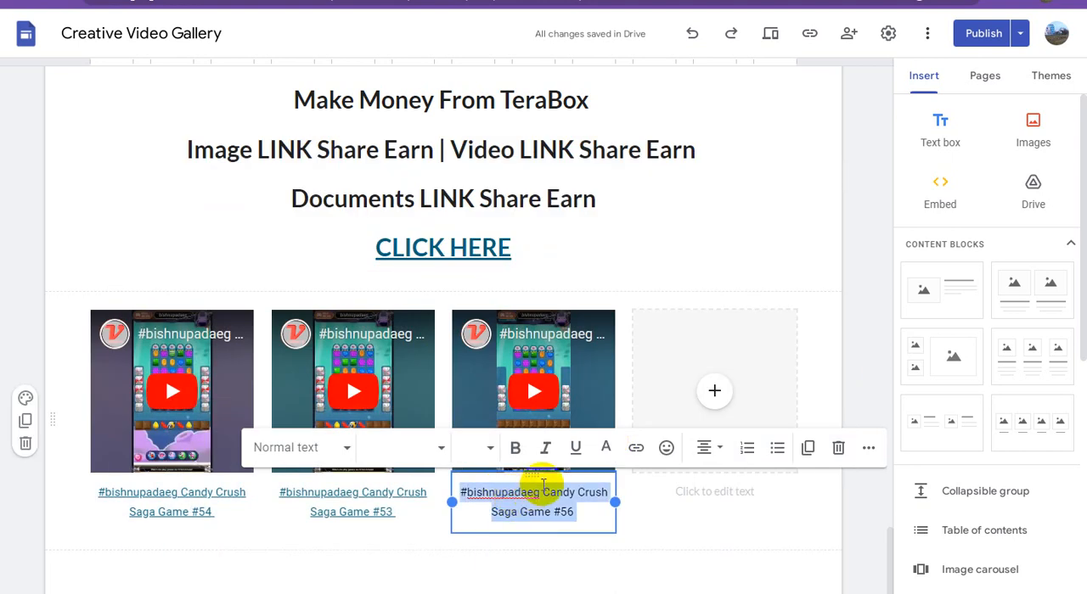
pyautogui.click(636, 448)
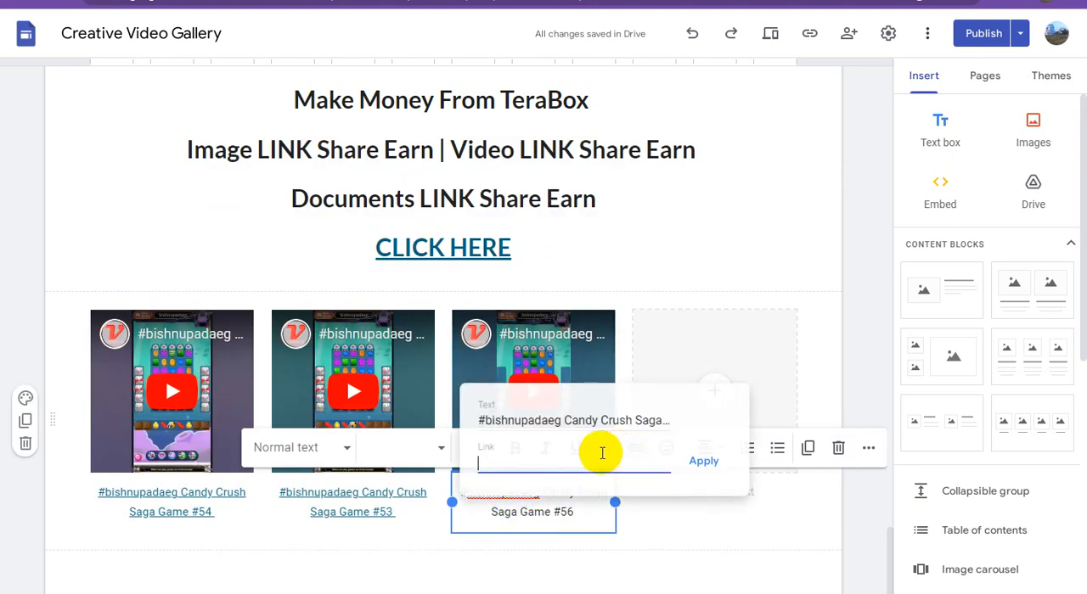
pyautogui.hotkey('ctrl', 'v')
pyautogui.click(704, 463)
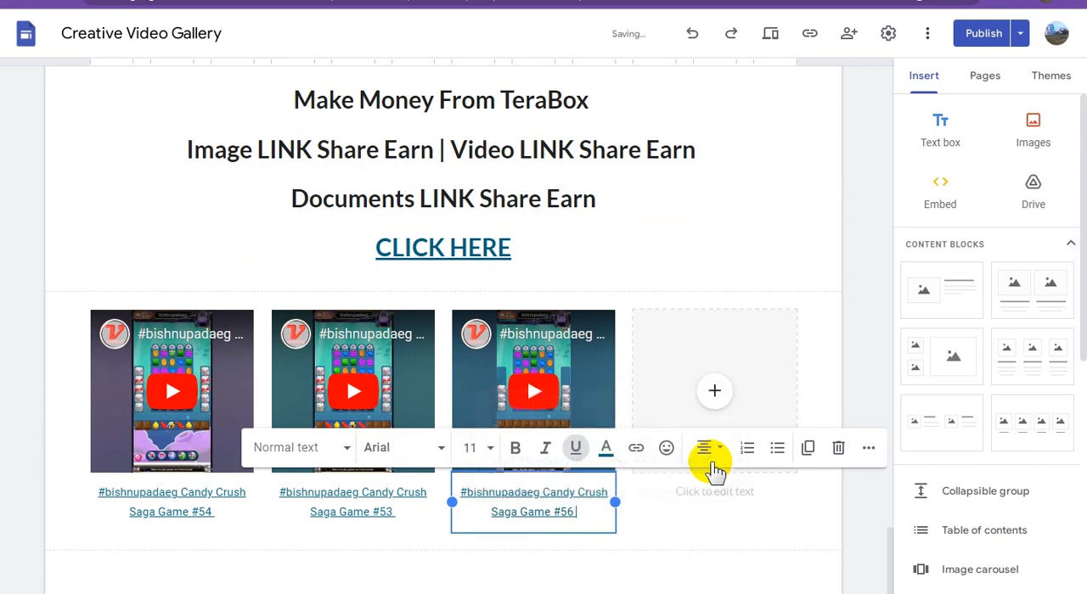
pyautogui.click(727, 569)
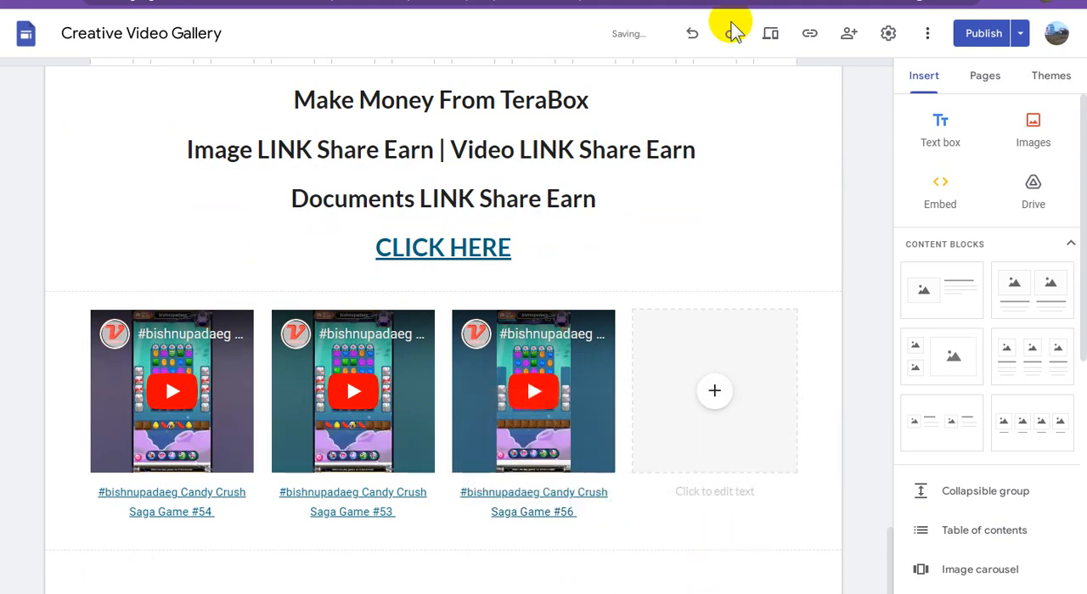
# Return to YouTube Studio, leave the 7:36 video's title editor without saving, and copy the shareable link of the ticked 3:34 video
pyautogui.click(743, 1)
pyautogui.click(849, 85)
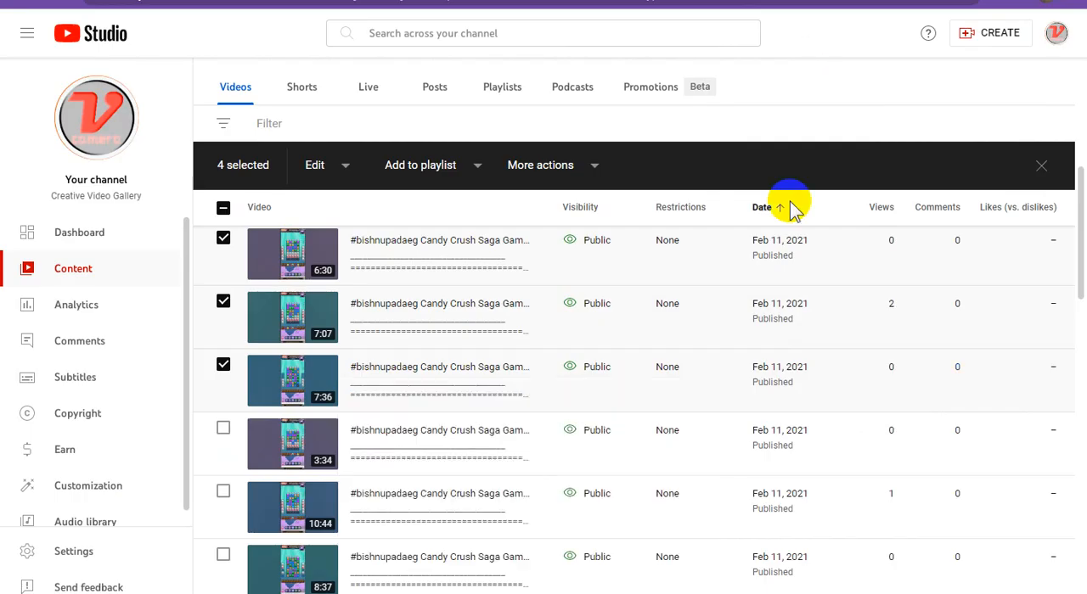
pyautogui.scroll(-1, 751, 348)
pyautogui.scroll(-1, 751, 348)
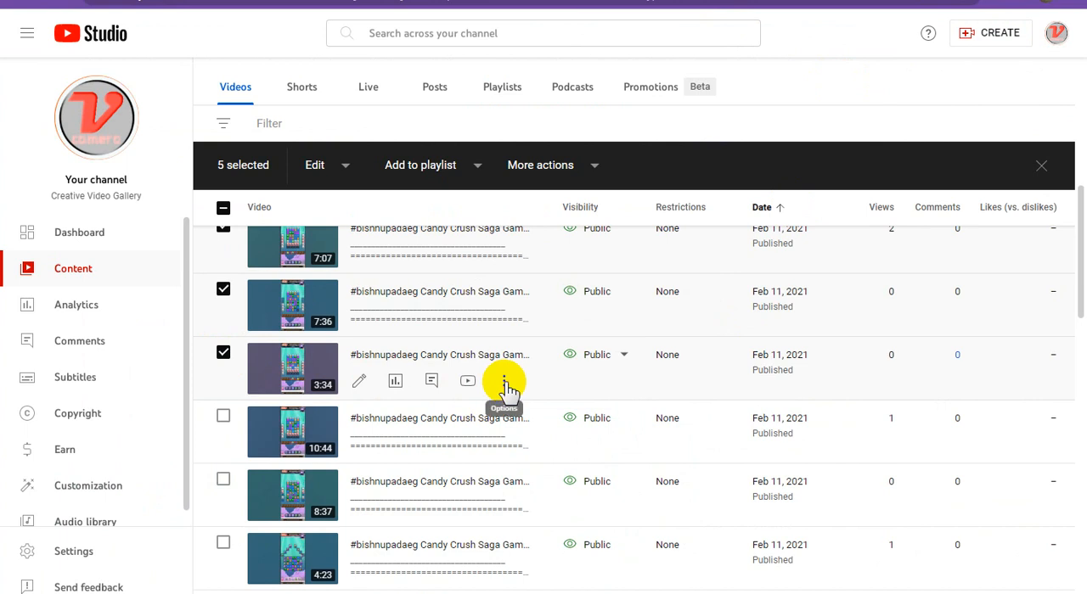
pyautogui.click(504, 383)
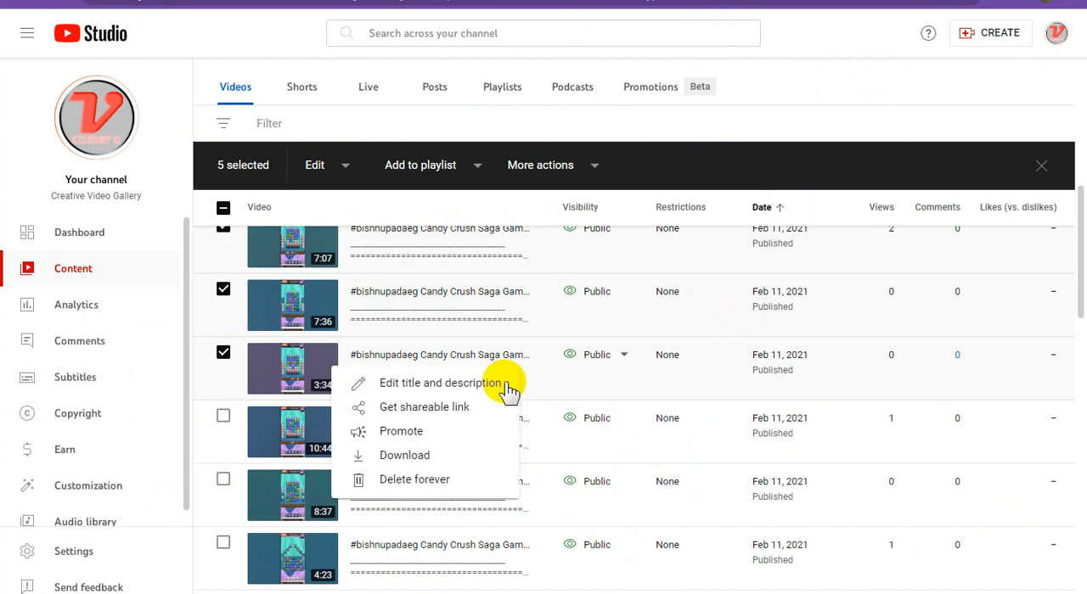
pyautogui.click(433, 410)
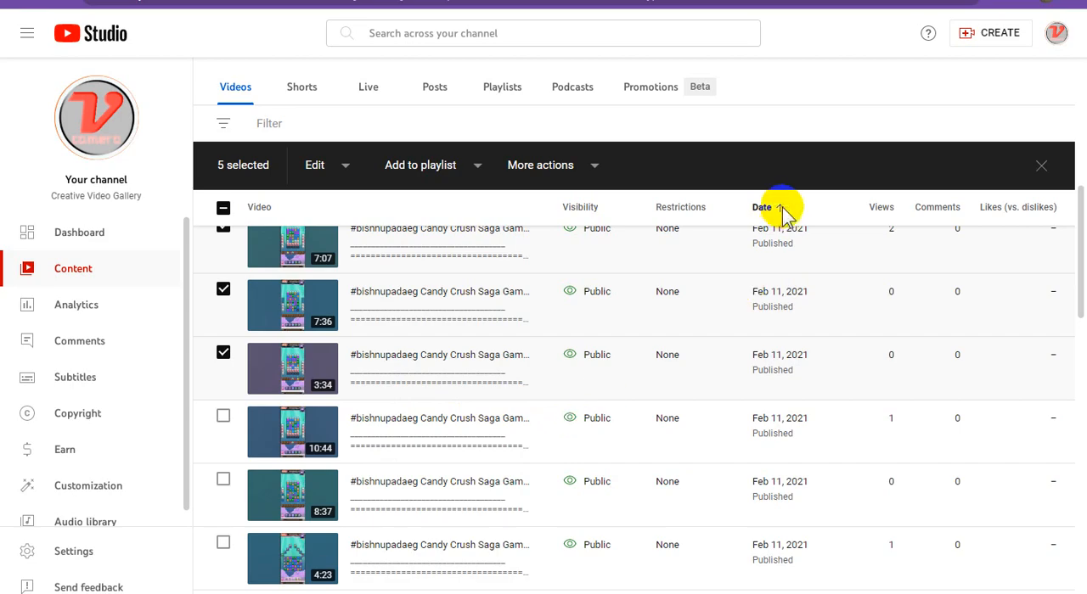
# In Google Sites, embed the YouTube video found with the 3:34 video's copied link in the fourth placeholder
pyautogui.click(594, 1)
pyautogui.click(714, 388)
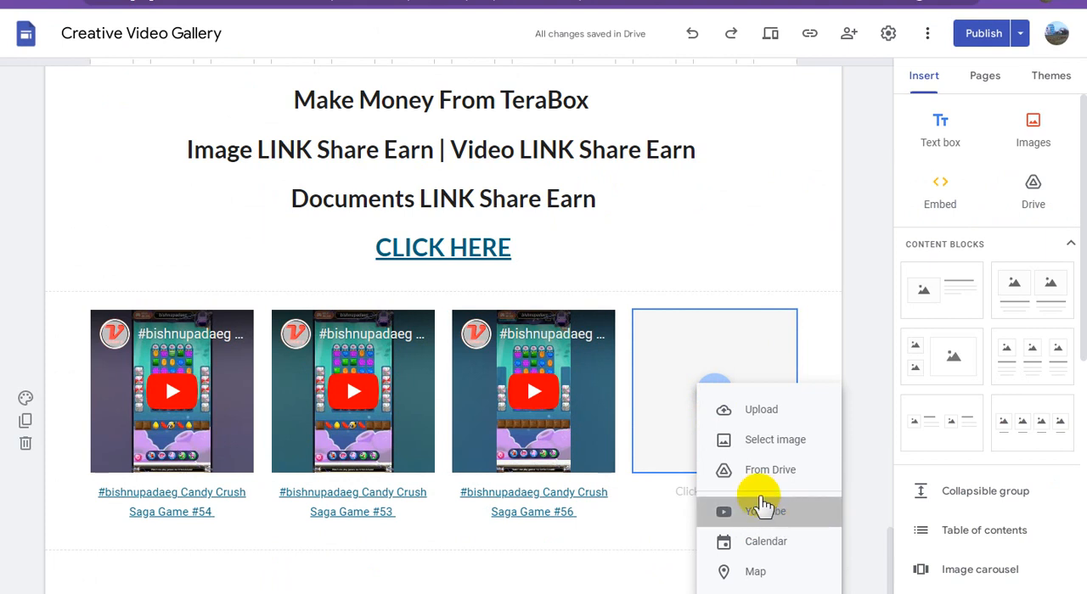
pyautogui.click(759, 508)
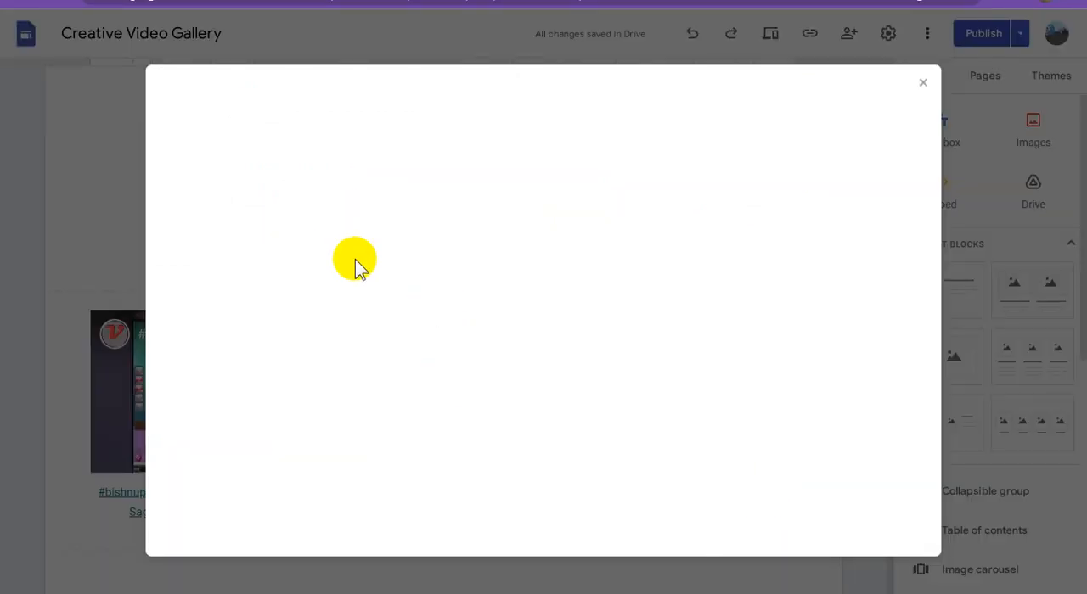
pyautogui.click(359, 170)
pyautogui.hotkey('ctrl', 'v')
pyautogui.click(548, 172)
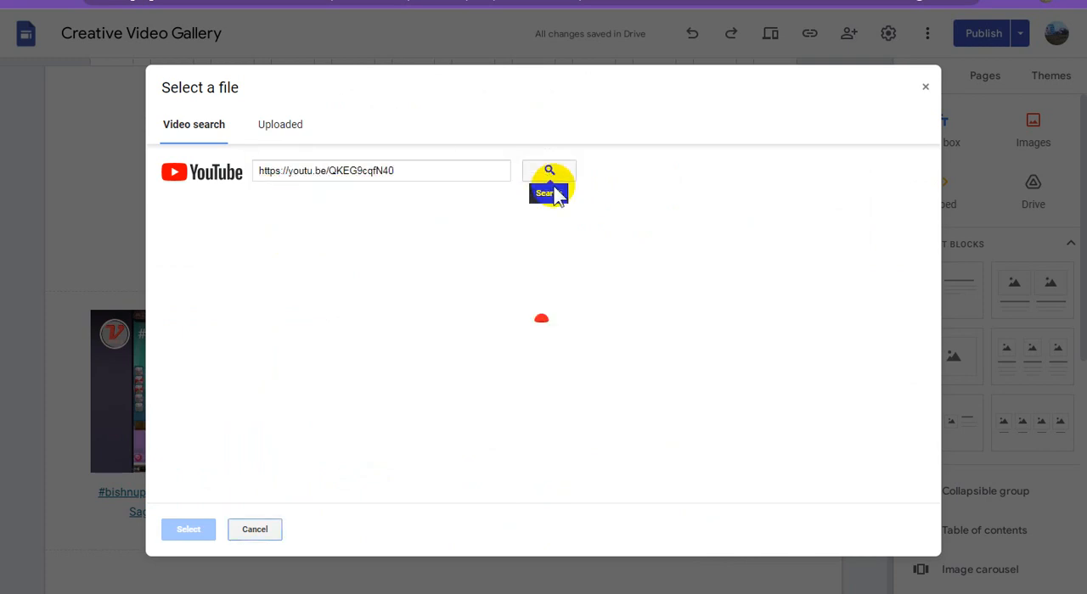
pyautogui.click(472, 266)
pyautogui.click(197, 528)
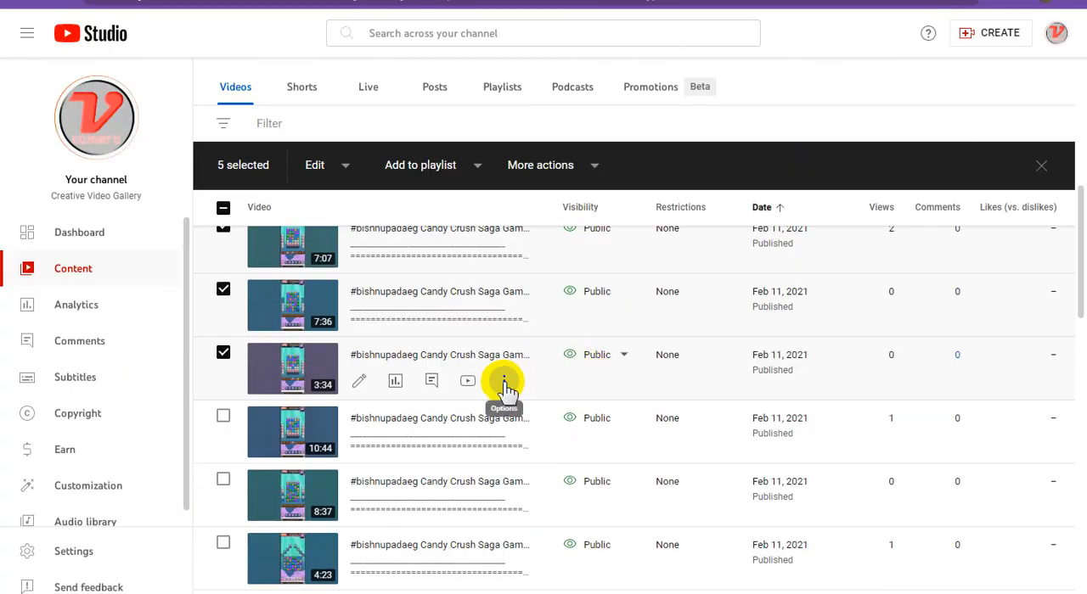
# Copy the 3:34 video's title, ending in Candy Crush Saga Game #57, in YouTube Studio and paste it as the fourth video's caption in Google Sites
pyautogui.click(503, 384)
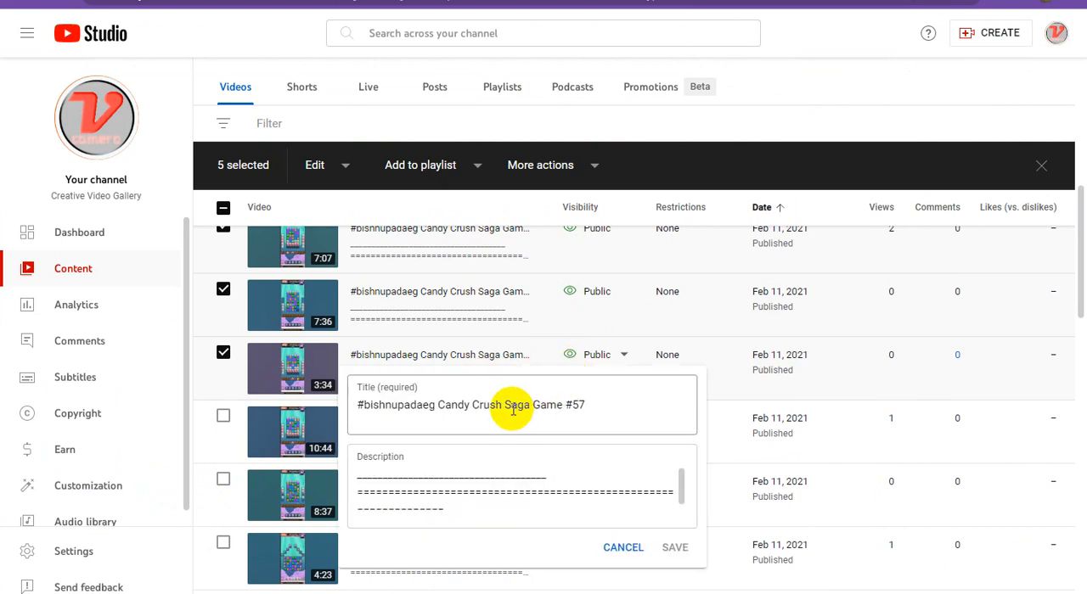
pyautogui.tripleClick(515, 404)
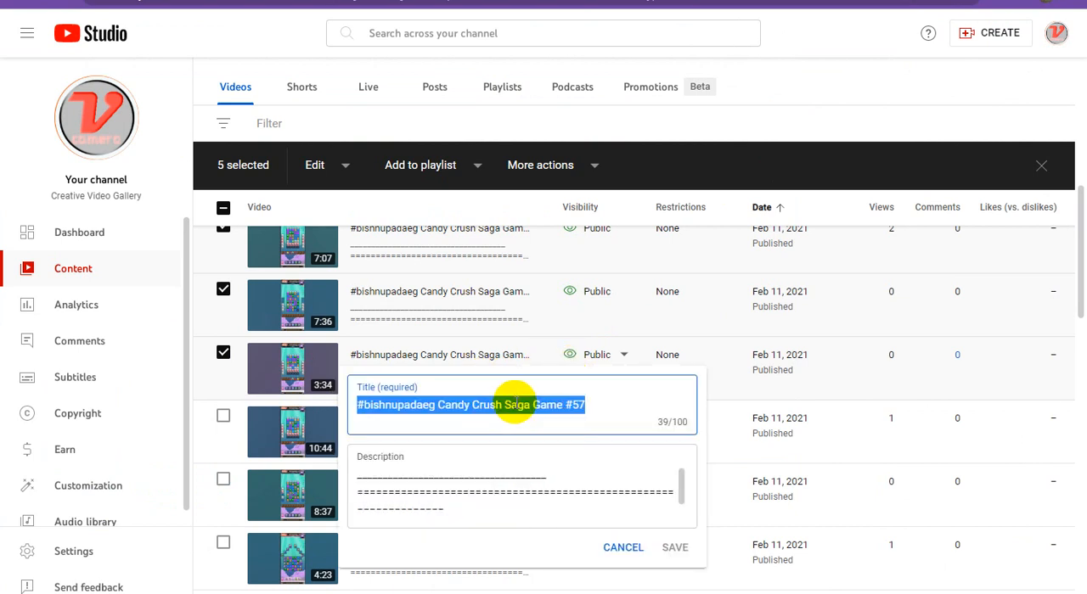
pyautogui.rightClick(515, 404)
pyautogui.click(511, 216)
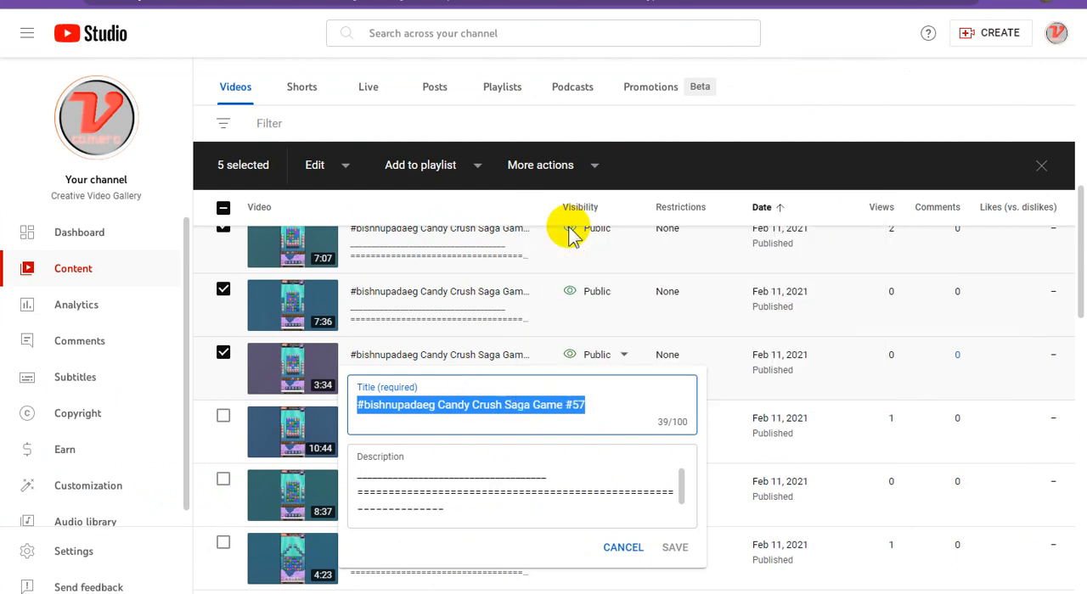
pyautogui.click(728, 2)
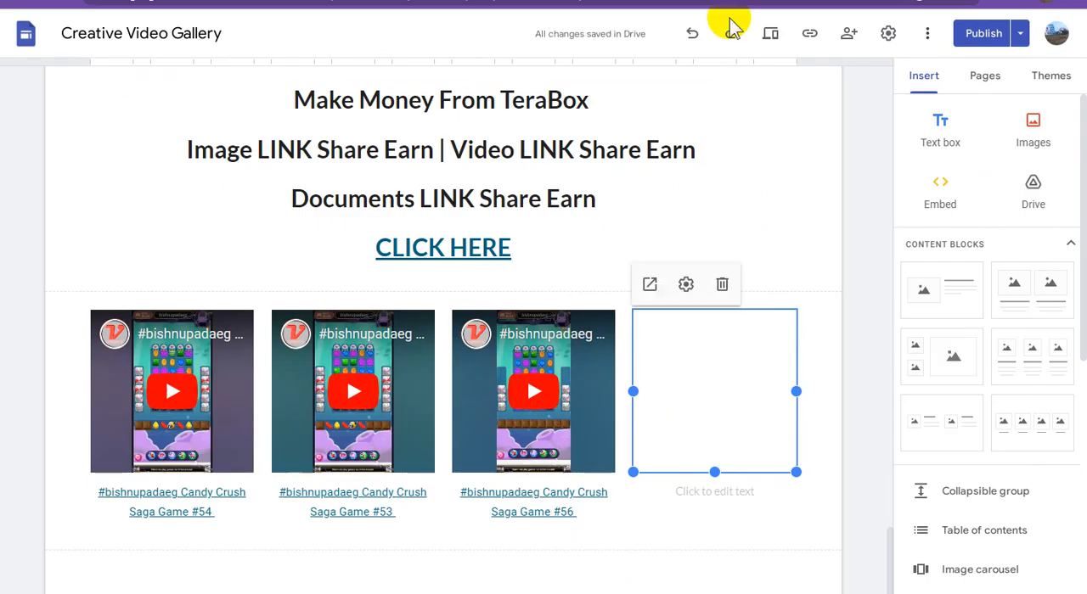
pyautogui.click(737, 493)
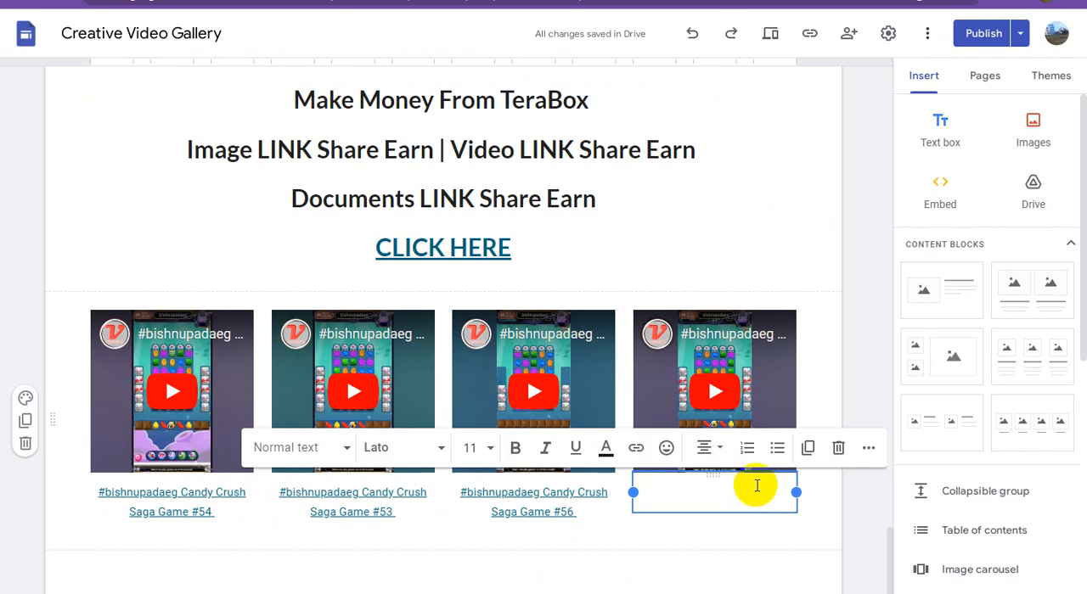
pyautogui.hotkey('ctrl', 'v')
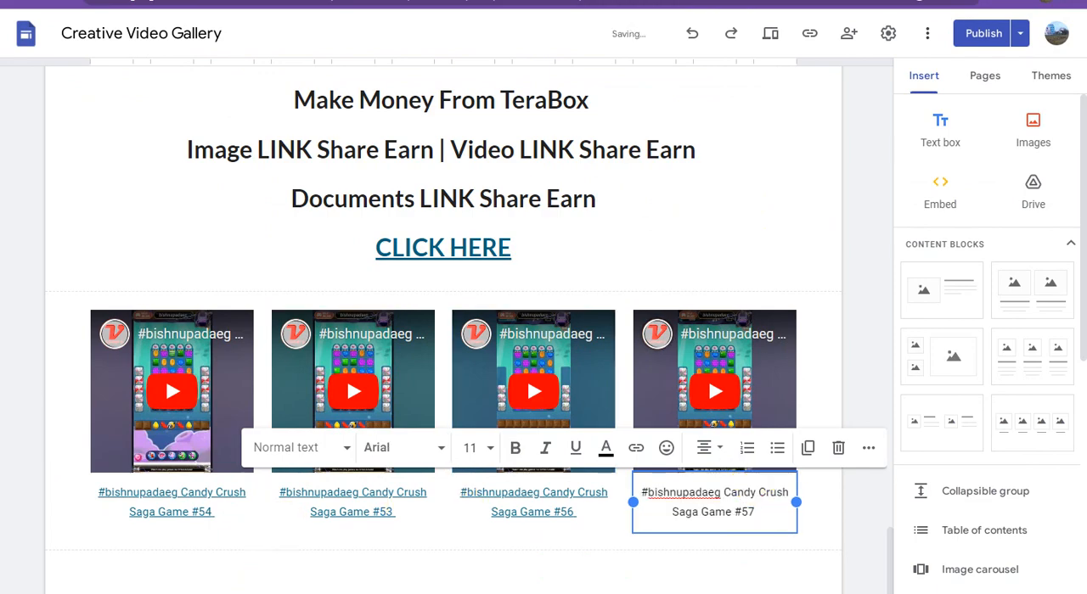
# Copy the first Adsterra direct link from the WordPad document and apply it as the link on the fourth video's caption in Google Sites
pyautogui.click(428, 573)
pyautogui.moveTo(728, 112); pyautogui.dragTo(282, 107)
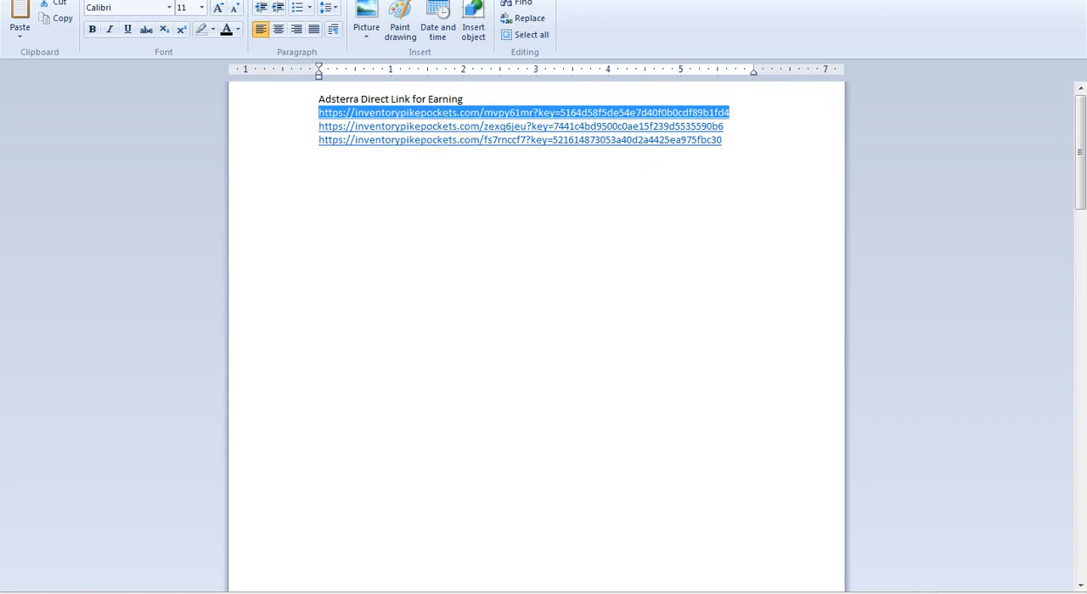
pyautogui.click(428, 590)
pyautogui.tripleClick(712, 500)
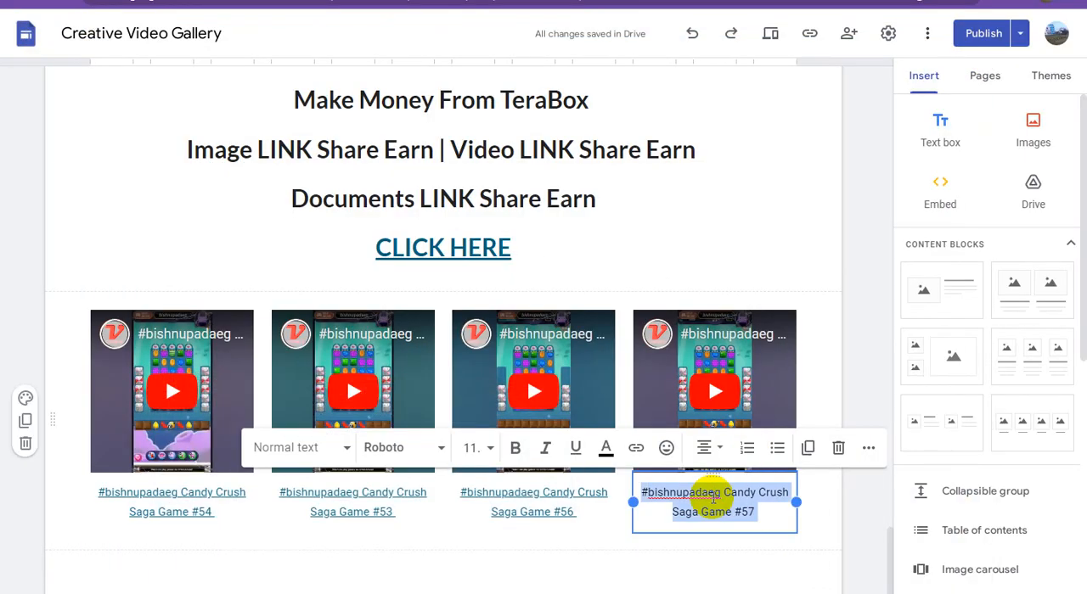
pyautogui.click(636, 448)
pyautogui.hotkey('ctrl', 'v')
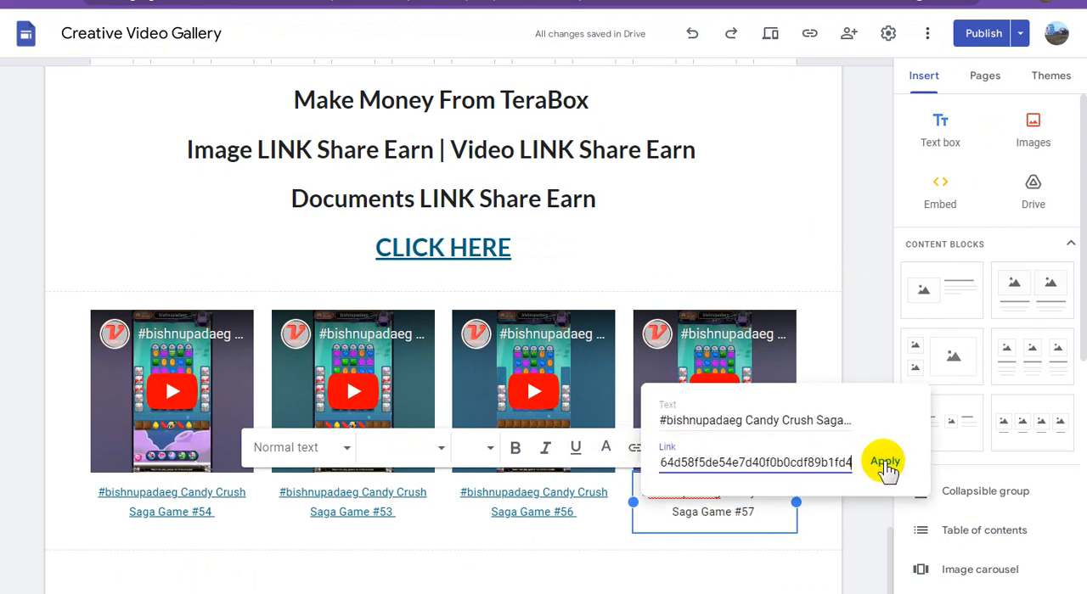
pyautogui.click(884, 465)
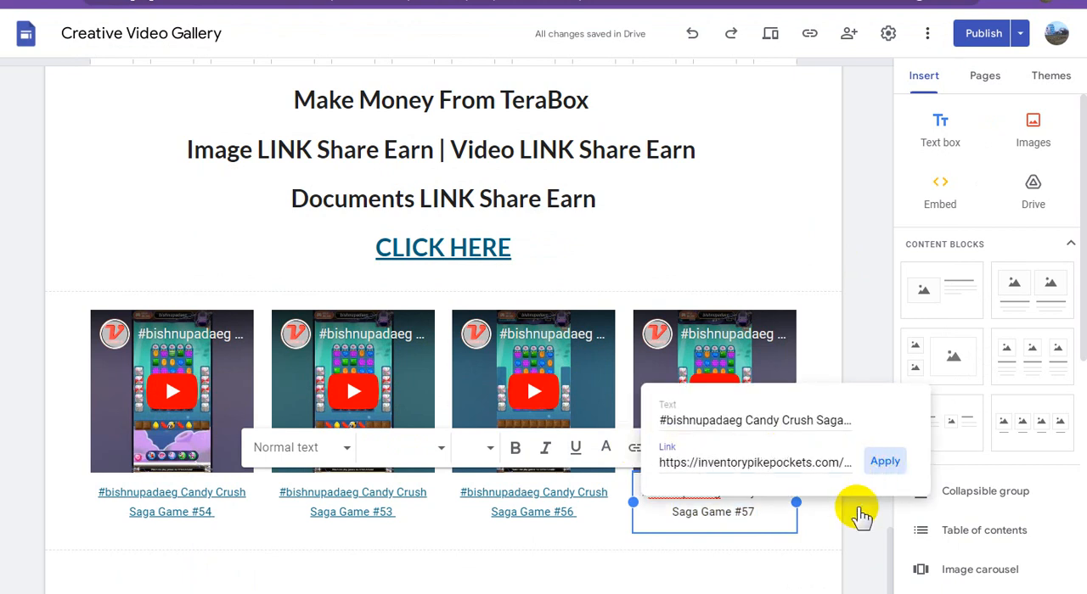
# Add another four-column image-and-caption content block below the completed video row
pyautogui.click(803, 571)
pyautogui.click(1035, 425)
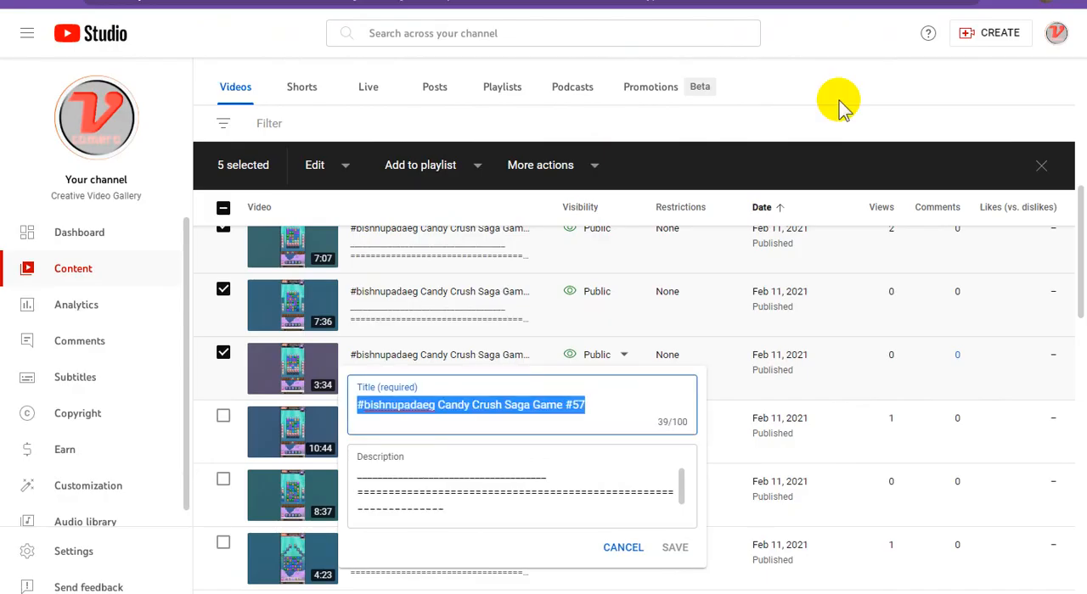
# In YouTube Studio, leave the 3:34 video's title editor without saving, then tick the 10:44 video and copy its shareable link
pyautogui.click(861, 93)
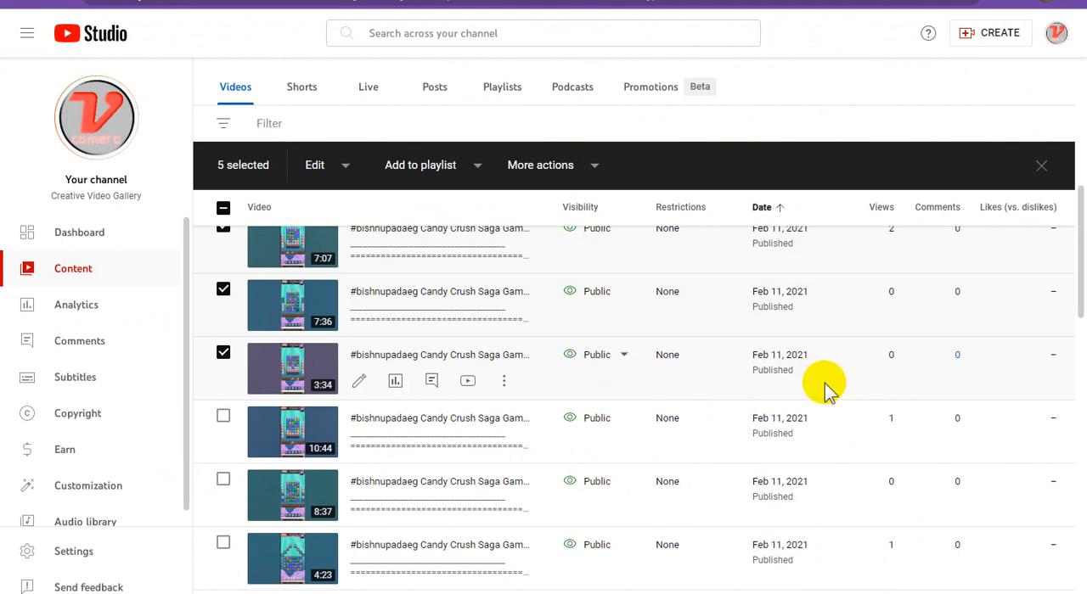
pyautogui.scroll(-1, 816, 384)
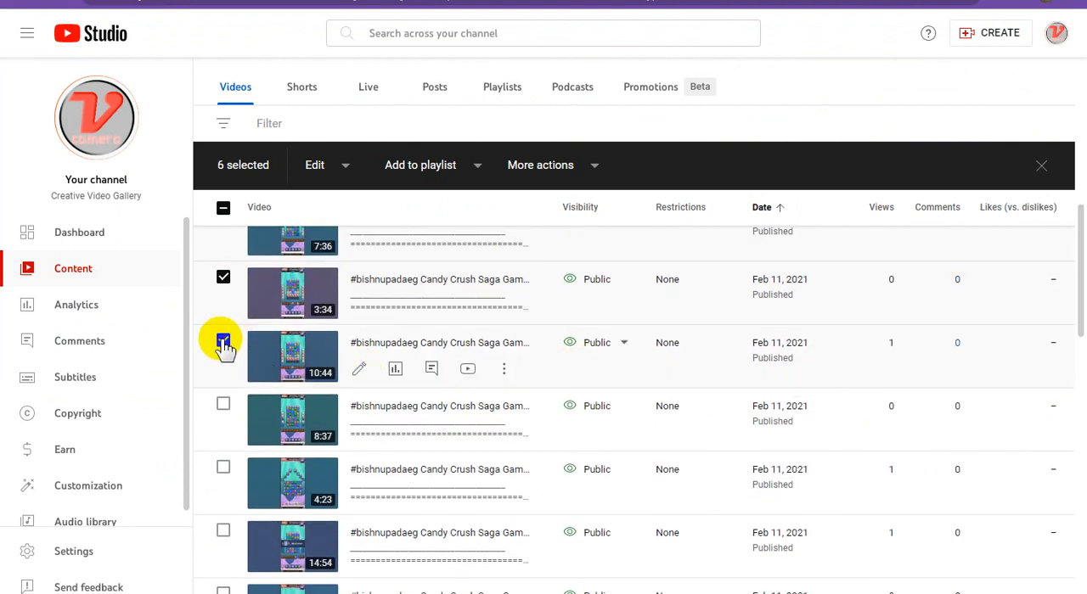
pyautogui.click(502, 370)
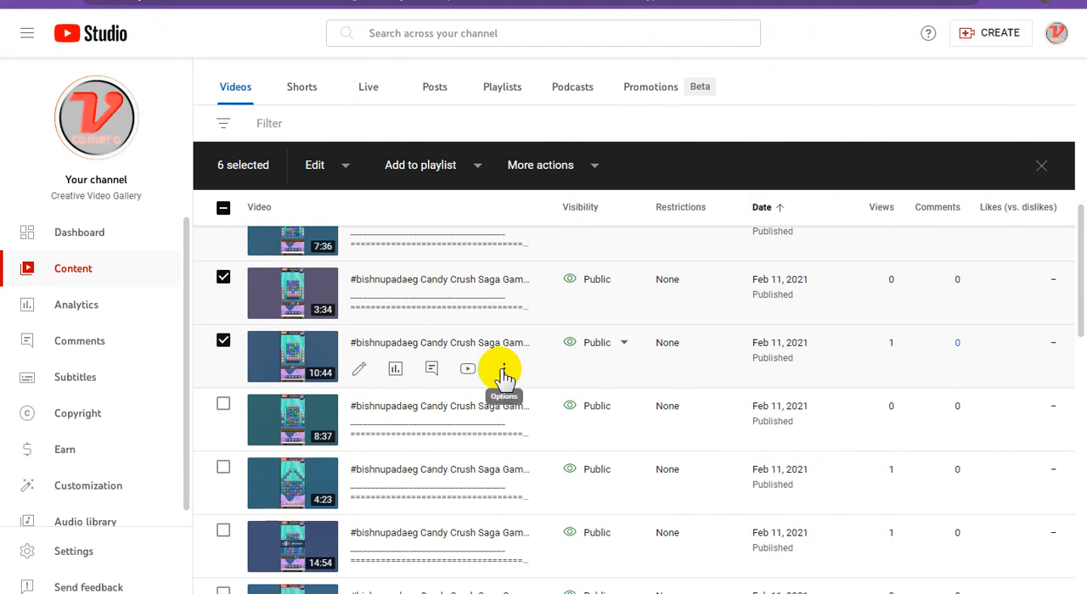
pyautogui.click(502, 370)
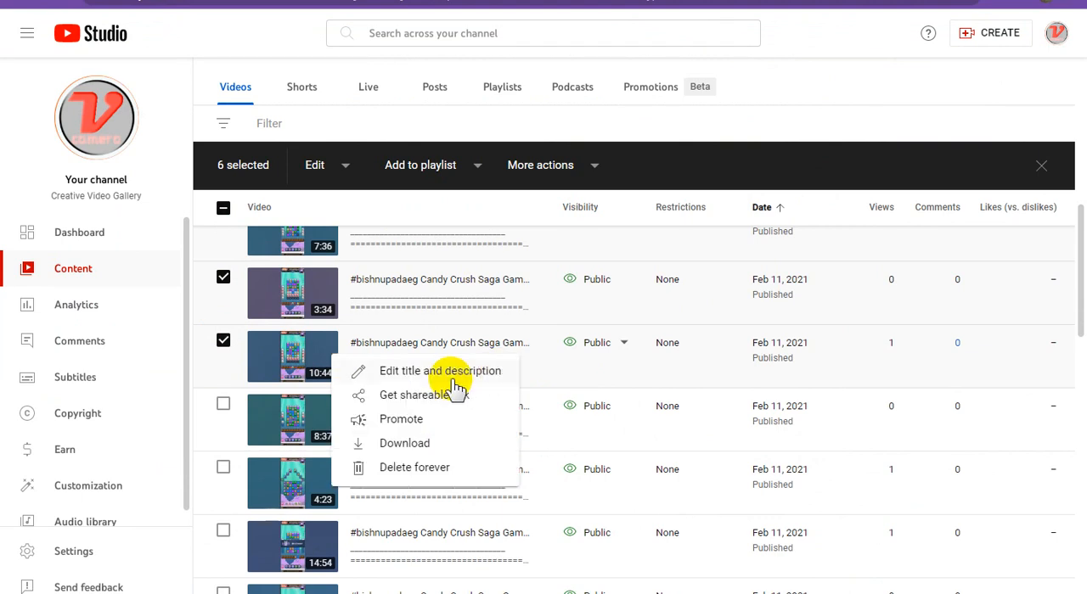
pyautogui.click(405, 395)
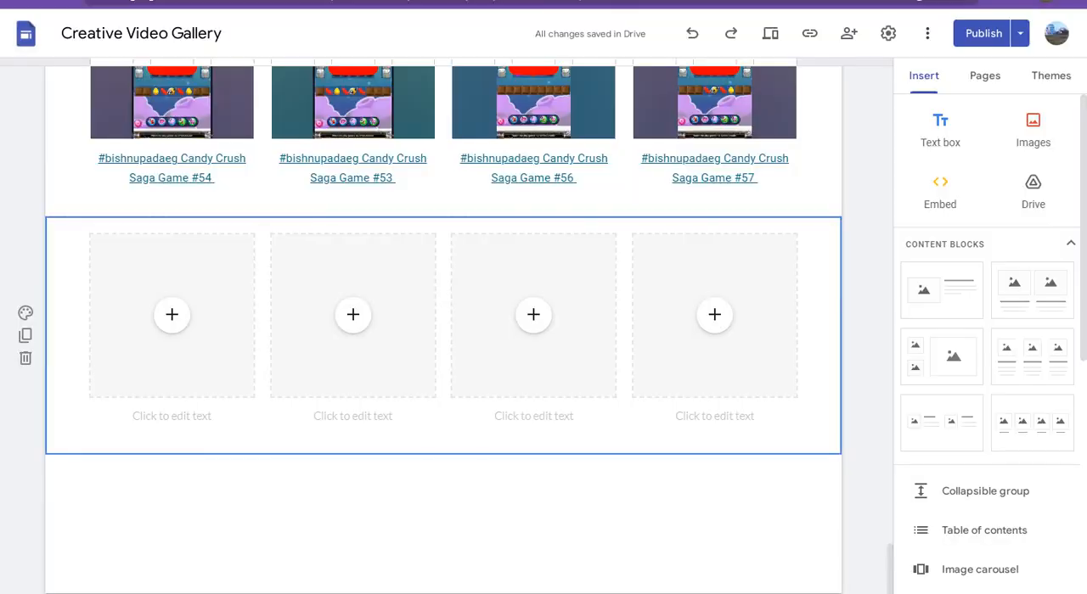
# In Google Sites, embed the YouTube video found with the 10:44 video's copied link in the new block's first placeholder
pyautogui.click(178, 315)
pyautogui.click(185, 317)
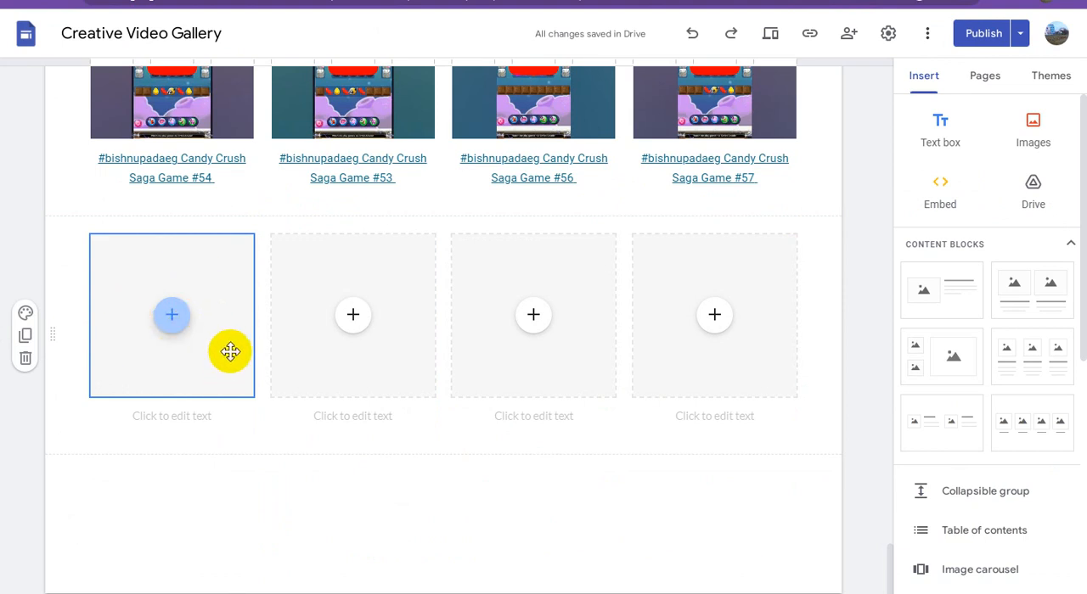
pyautogui.click(173, 316)
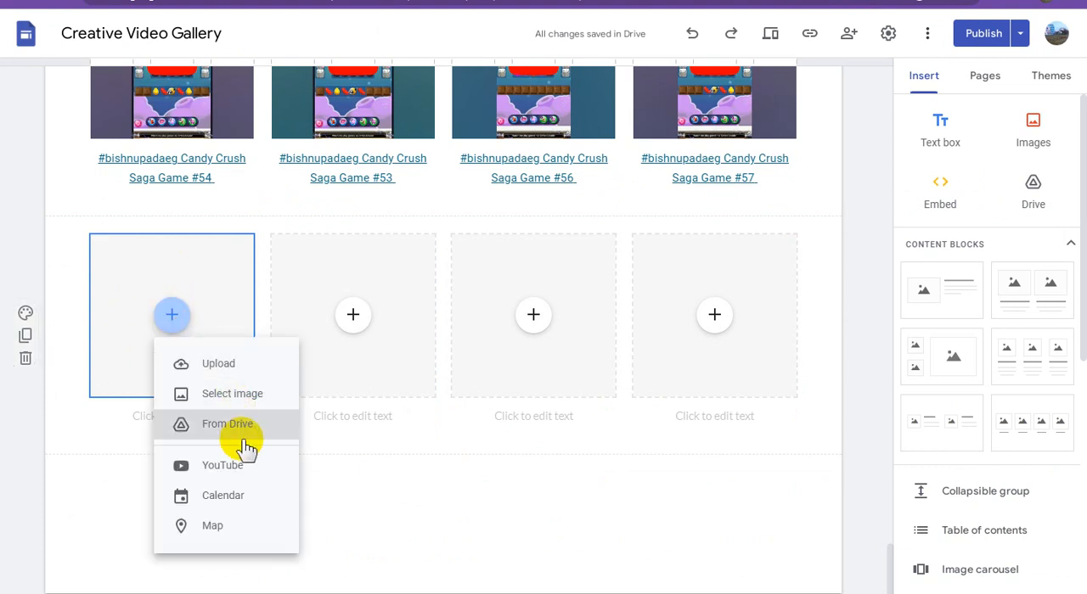
pyautogui.click(227, 468)
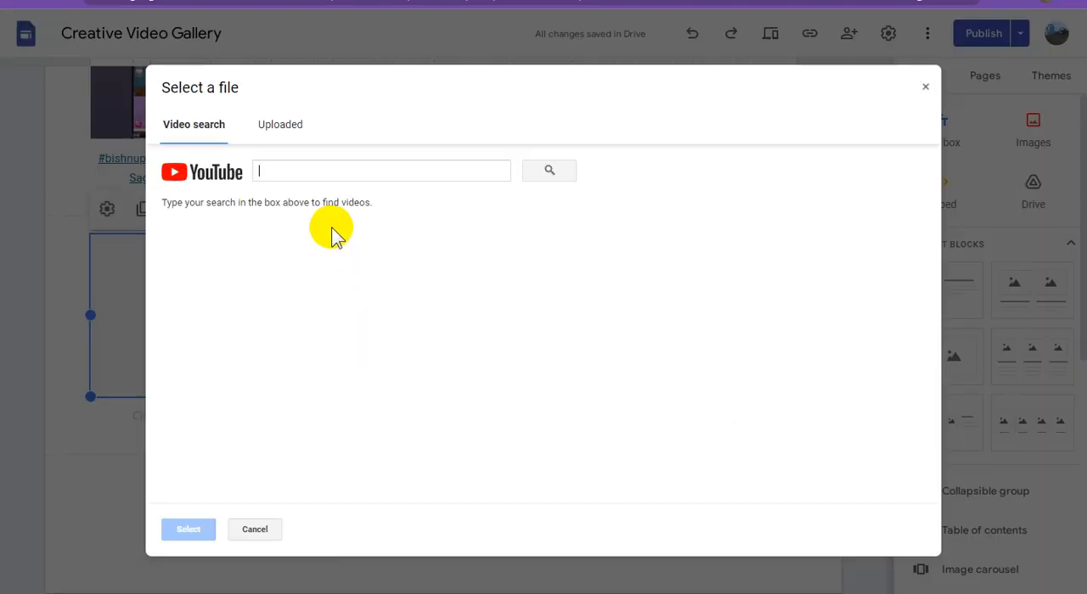
pyautogui.write('https://youtu.be/QKLre1-JzKw')
pyautogui.click(549, 172)
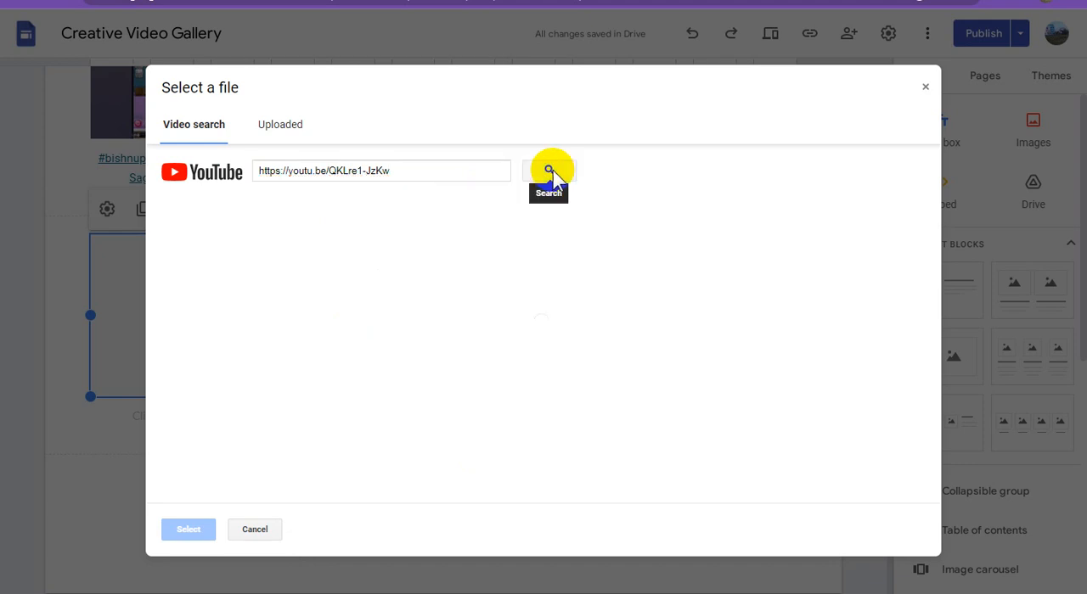
pyautogui.click(497, 231)
pyautogui.click(203, 528)
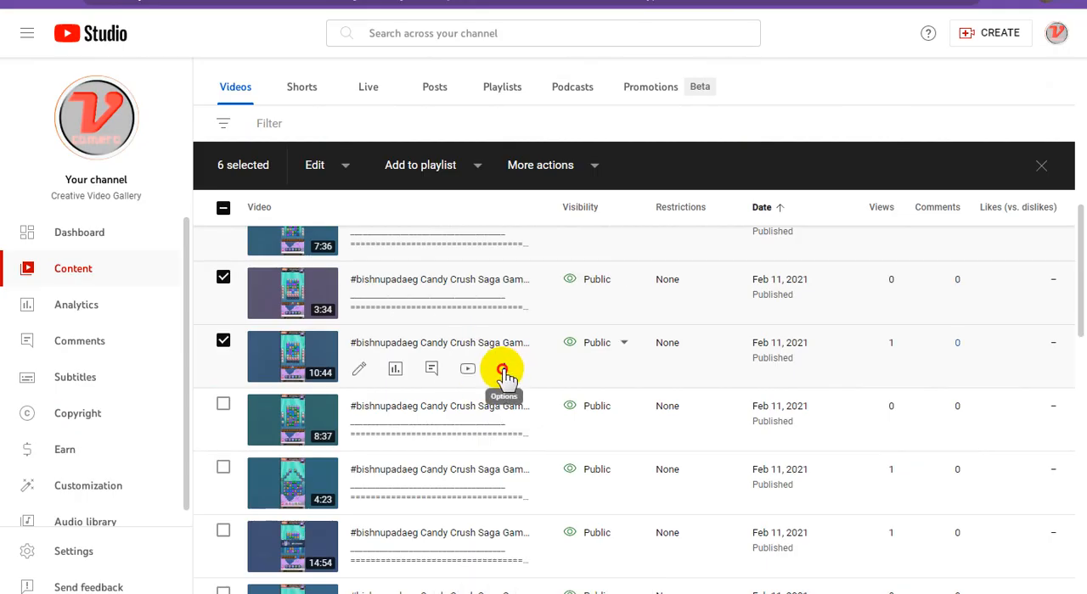
# Copy the 10:44 video's title, ending in Candy Crush Saga Game #55, in YouTube Studio and paste it as the new video's caption in Google Sites
pyautogui.click(504, 370)
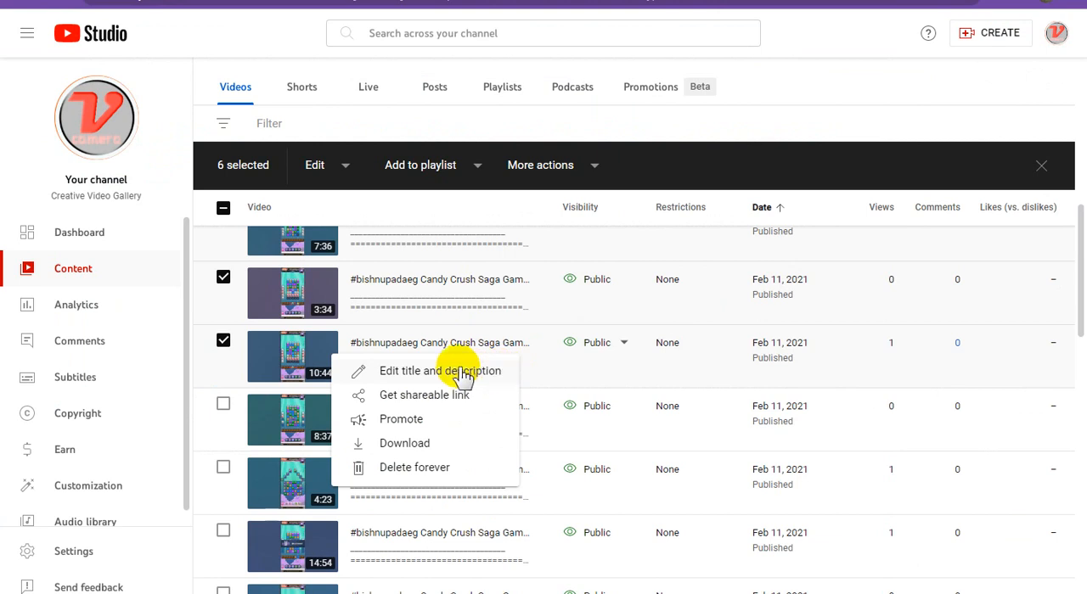
pyautogui.click(484, 371)
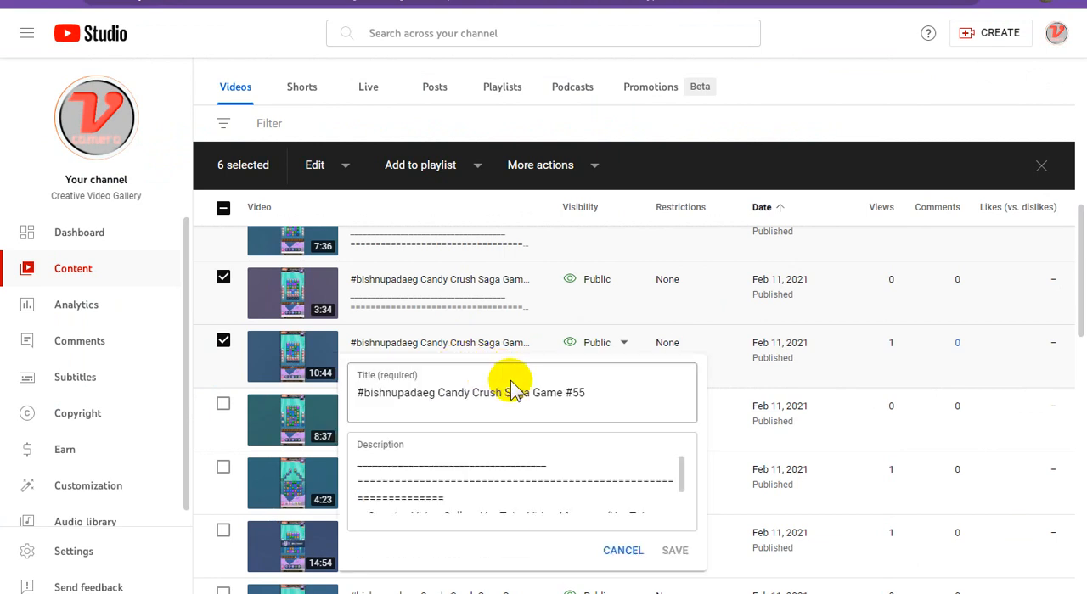
pyautogui.tripleClick(499, 391)
pyautogui.rightClick(494, 393)
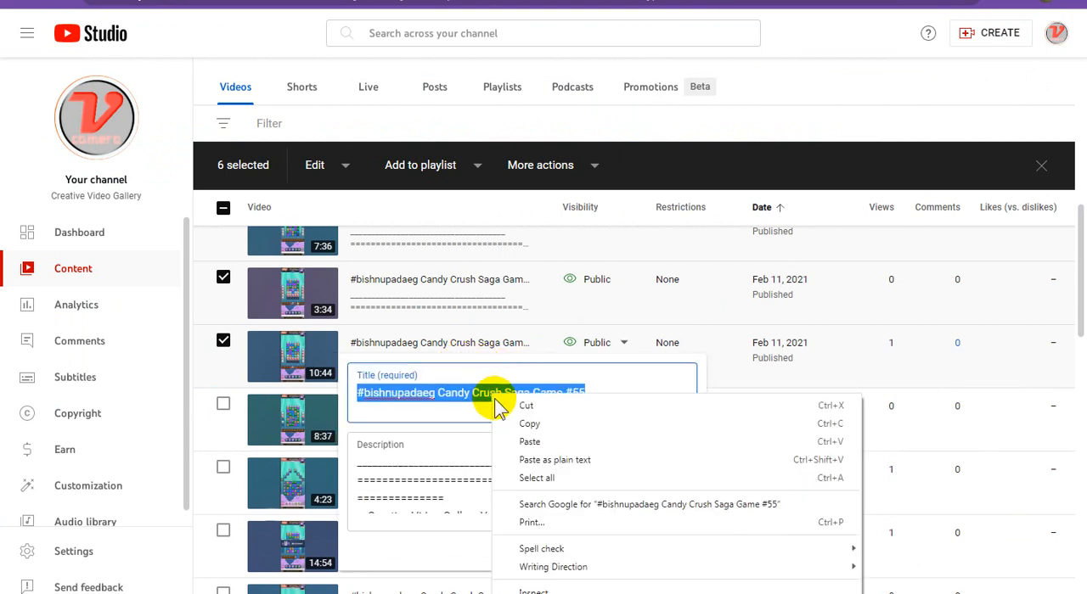
pyautogui.click(542, 427)
pyautogui.click(764, 1)
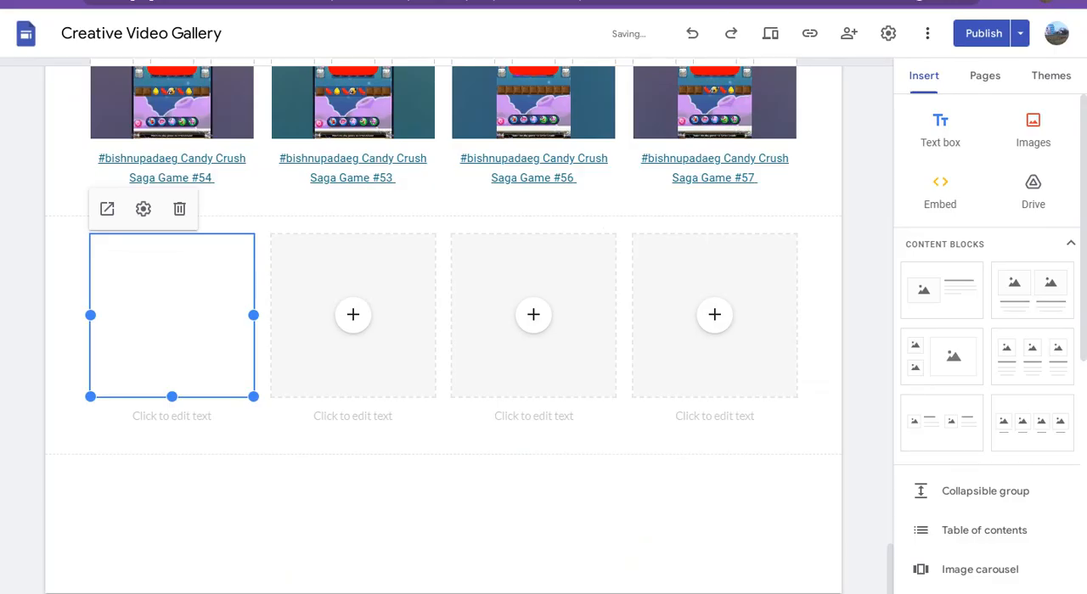
pyautogui.click(196, 416)
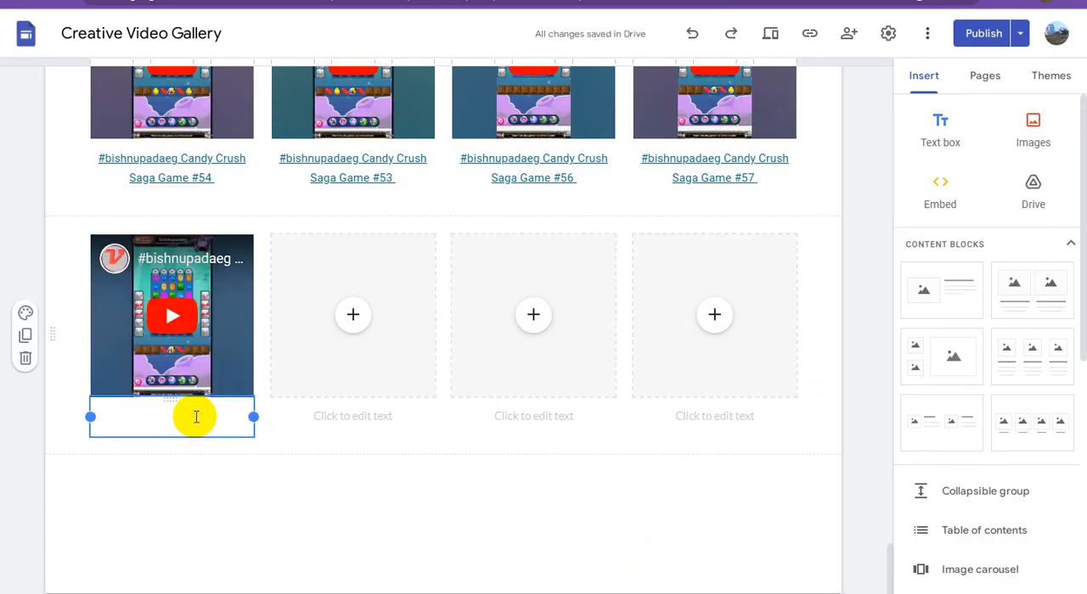
pyautogui.hotkey('ctrl', 'v')
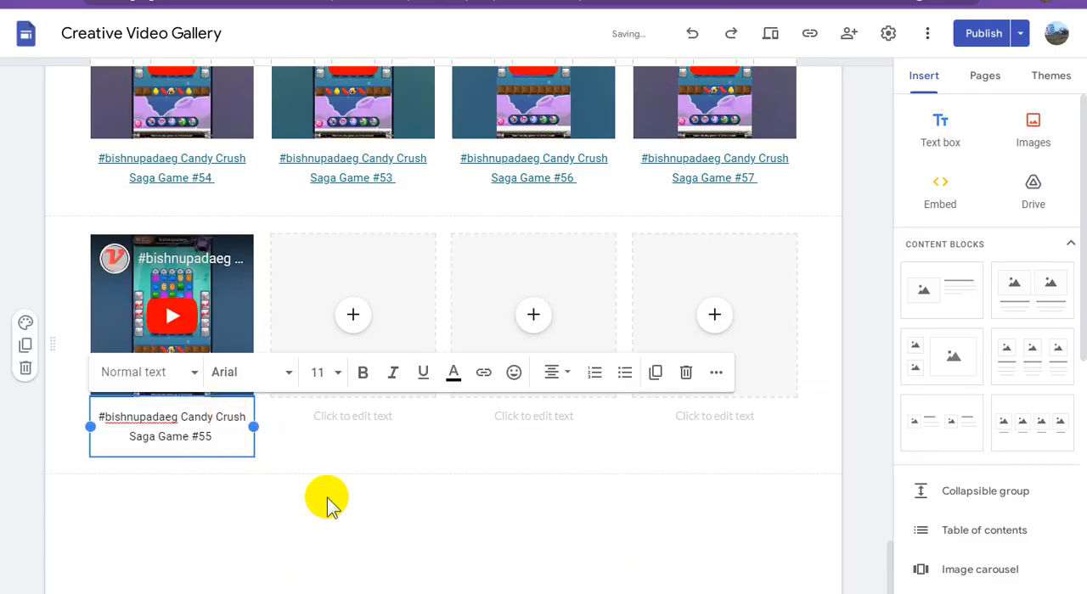
# Copy the second Adsterra direct link from the WordPad document and apply it as the link on the Game #55 caption in Google Sites
pyautogui.click(347, 593)
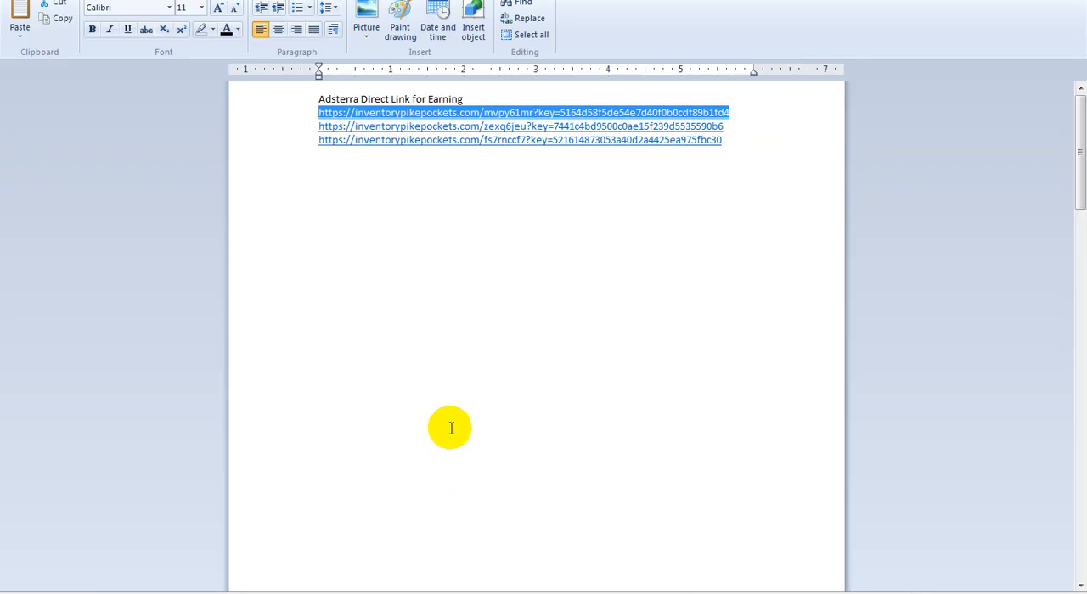
pyautogui.moveTo(735, 126); pyautogui.dragTo(296, 125)
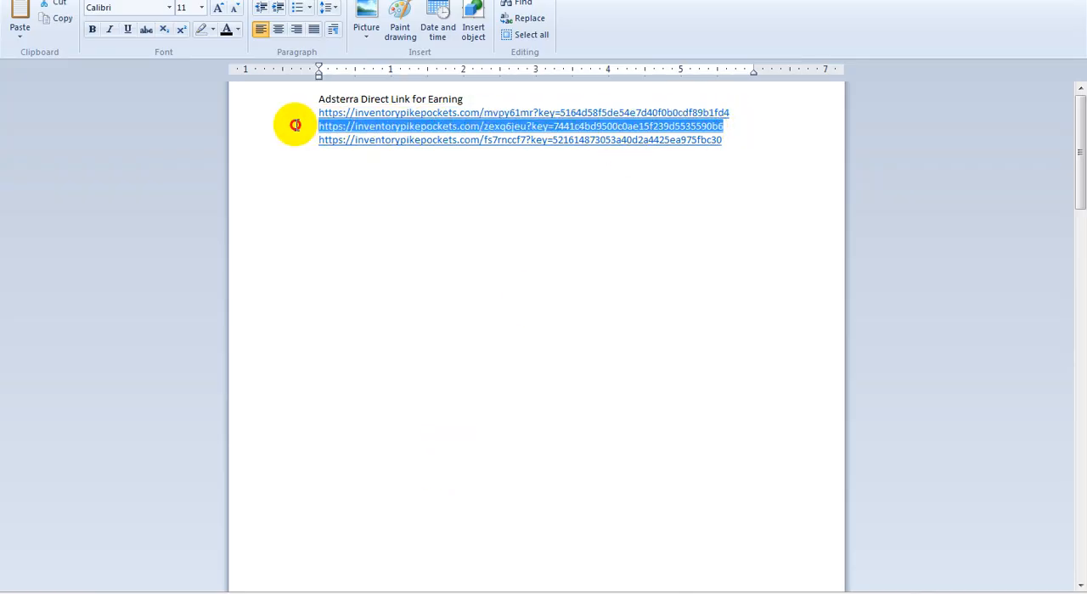
pyautogui.click(1007, 1)
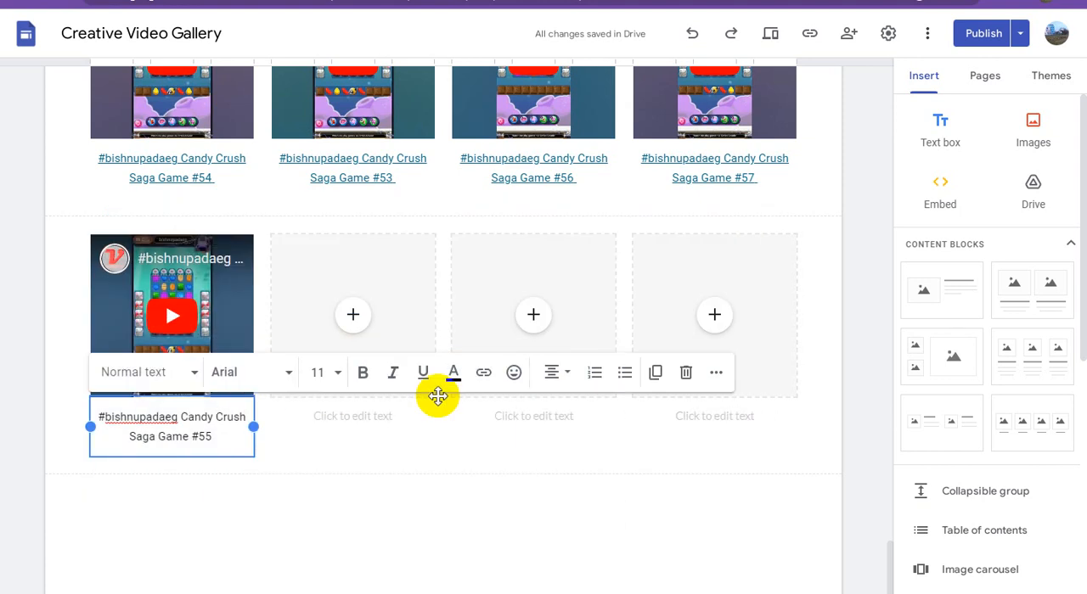
pyautogui.tripleClick(200, 419)
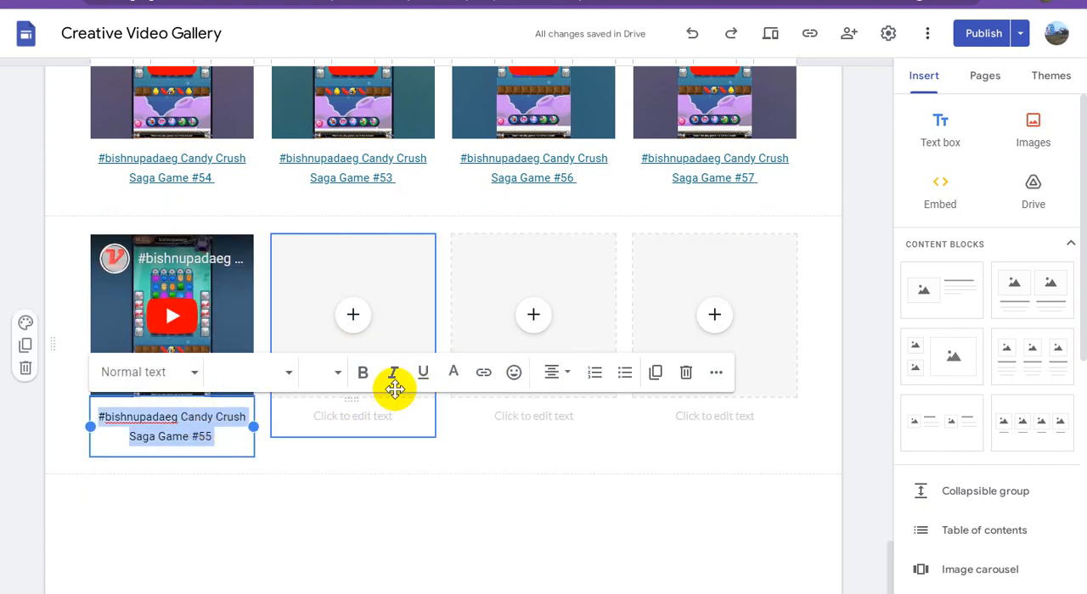
pyautogui.click(483, 373)
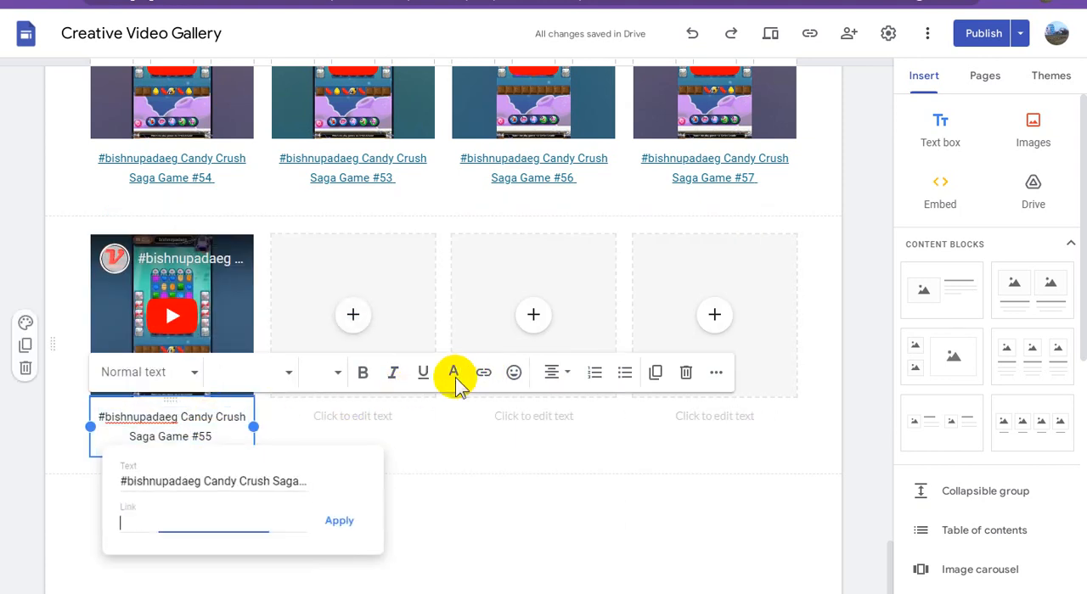
pyautogui.hotkey('ctrl', 'v')
pyautogui.click(350, 522)
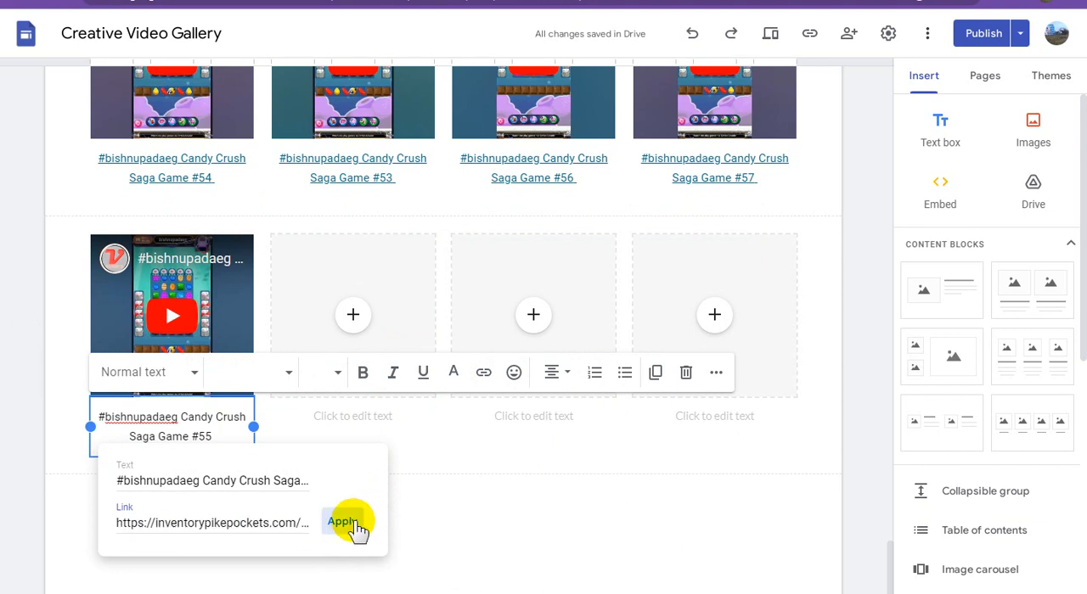
pyautogui.click(569, 524)
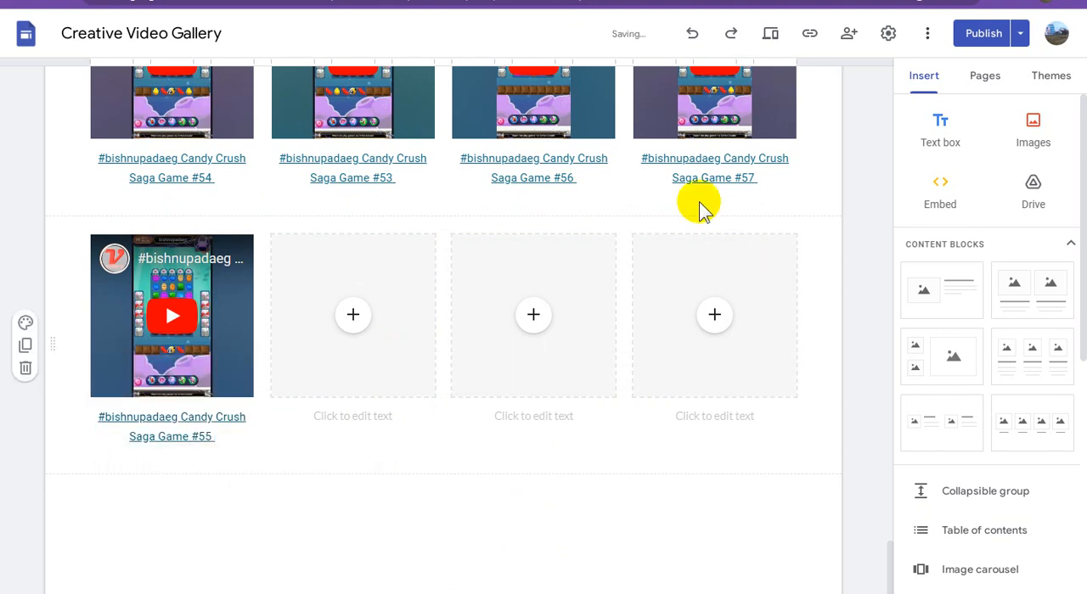
# Return to YouTube Studio, leave the 10:44 video's title editor without saving, and look through the remaining videos in the channel content list
pyautogui.click(671, 0)
pyautogui.click(847, 76)
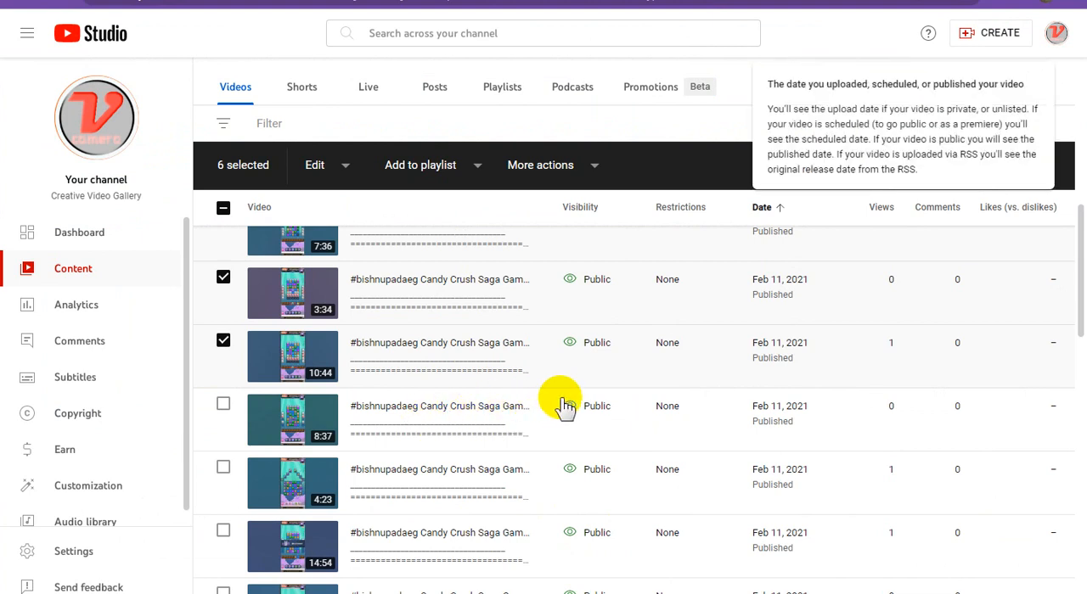
pyautogui.scroll(-1, 564, 407)
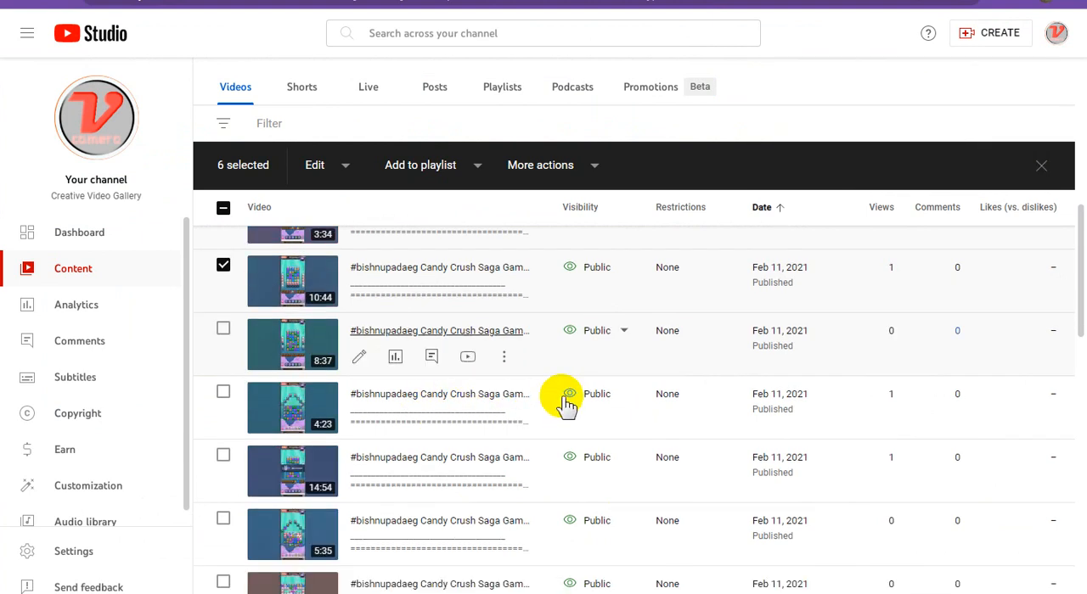
pyautogui.scroll(-2, 594, 402)
pyautogui.scroll(-3, 621, 402)
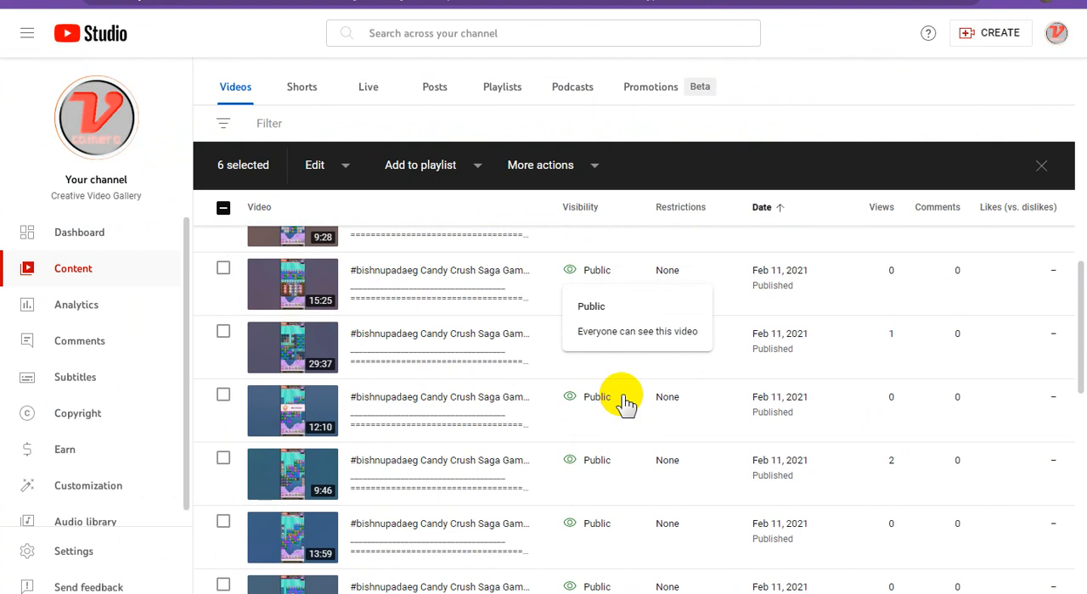
pyautogui.scroll(-3, 665, 424)
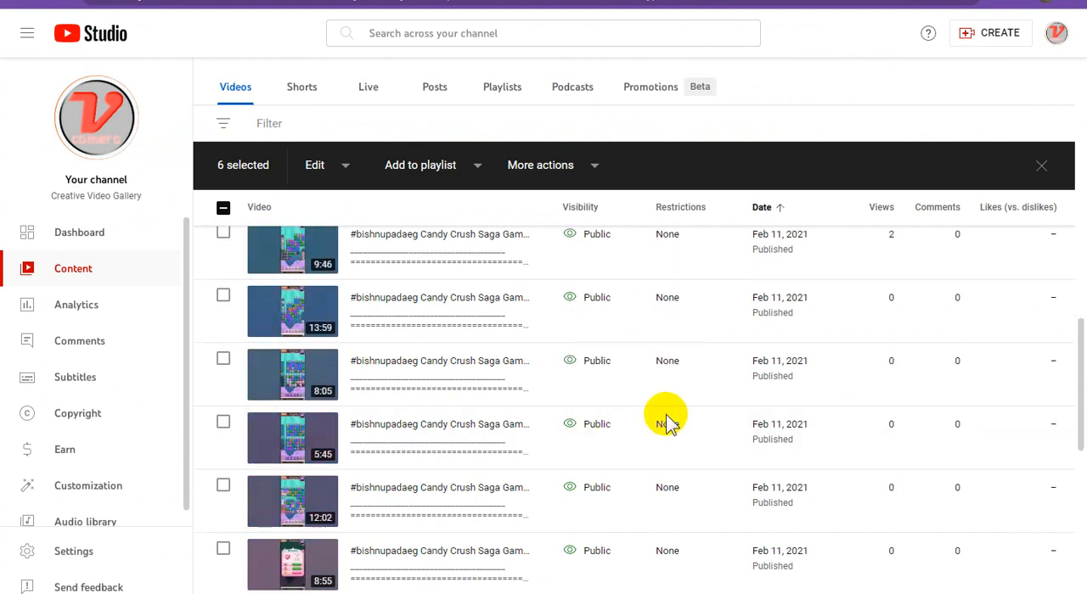
pyautogui.scroll(-3, 668, 420)
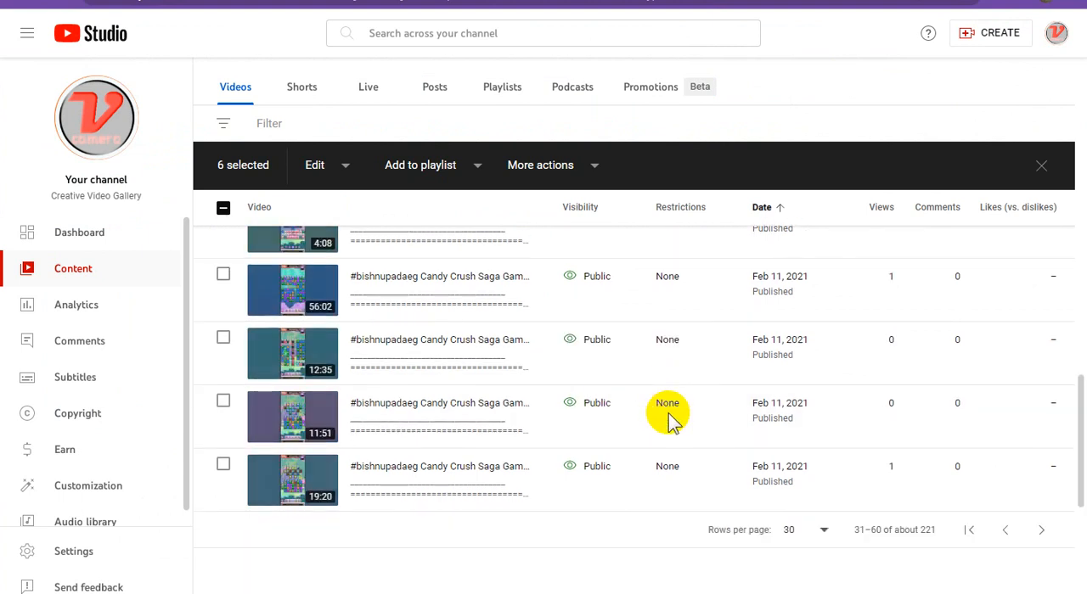
pyautogui.scroll(5, 667, 420)
pyautogui.scroll(2, 667, 420)
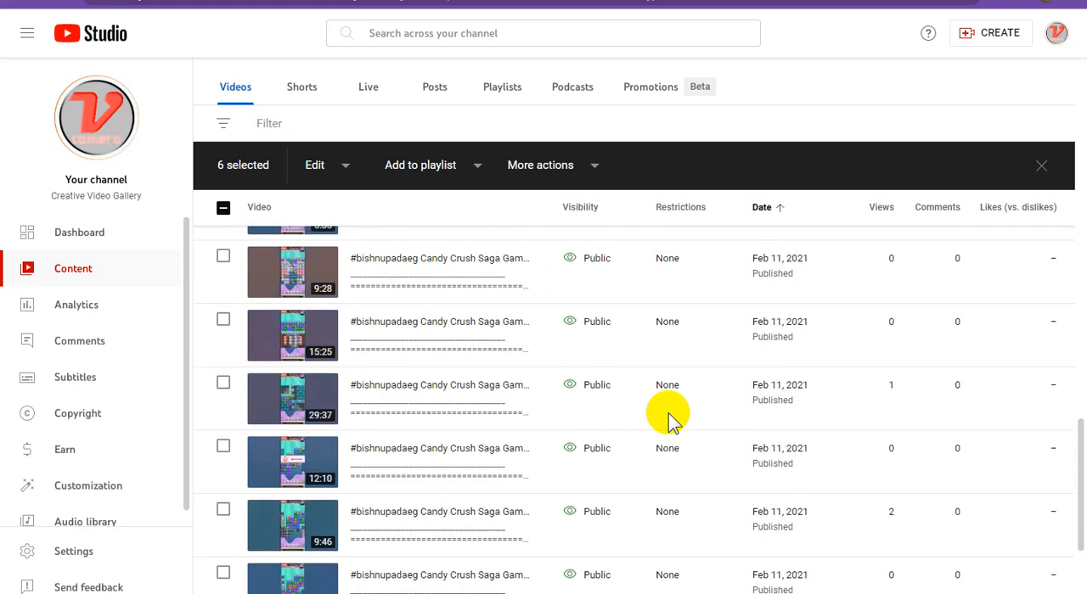
pyautogui.scroll(1, 667, 420)
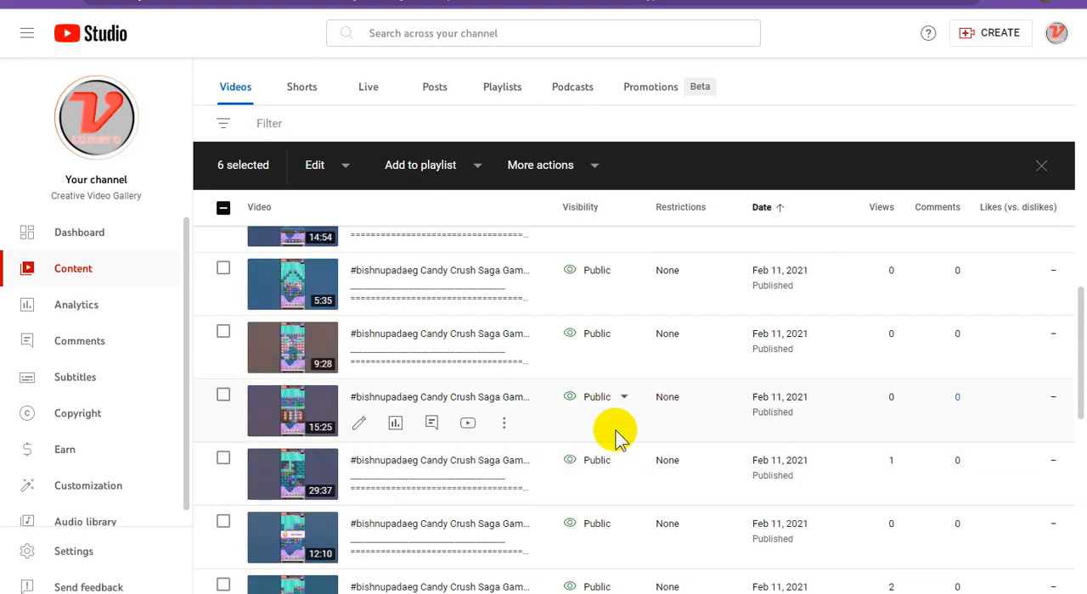
# Select the 8:37 video in the channel content list and copy its shareable link
pyautogui.scroll(2, 635, 437)
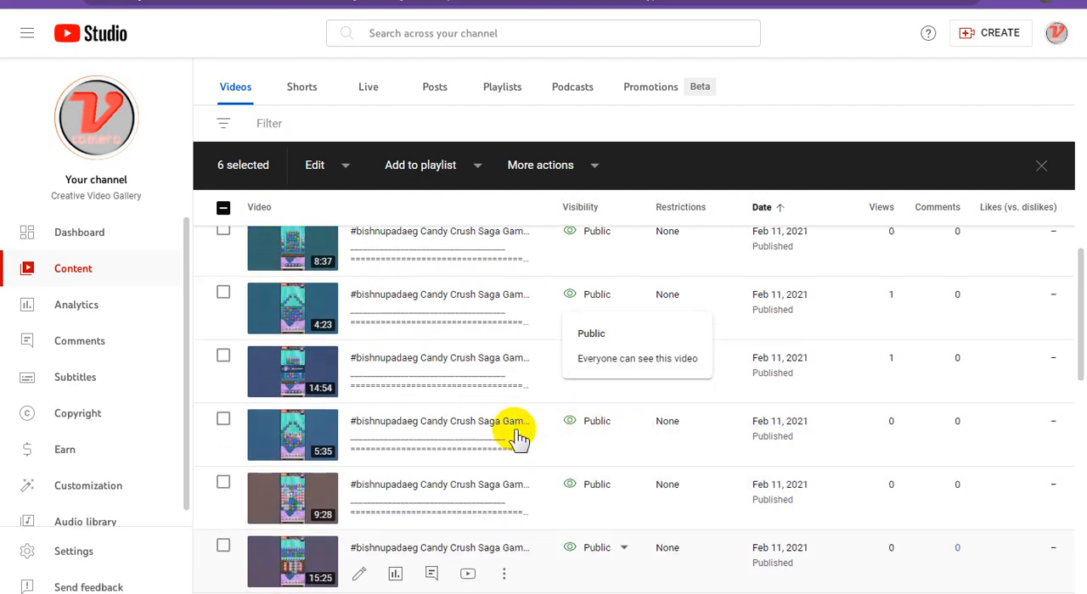
pyautogui.scroll(2, 527, 421)
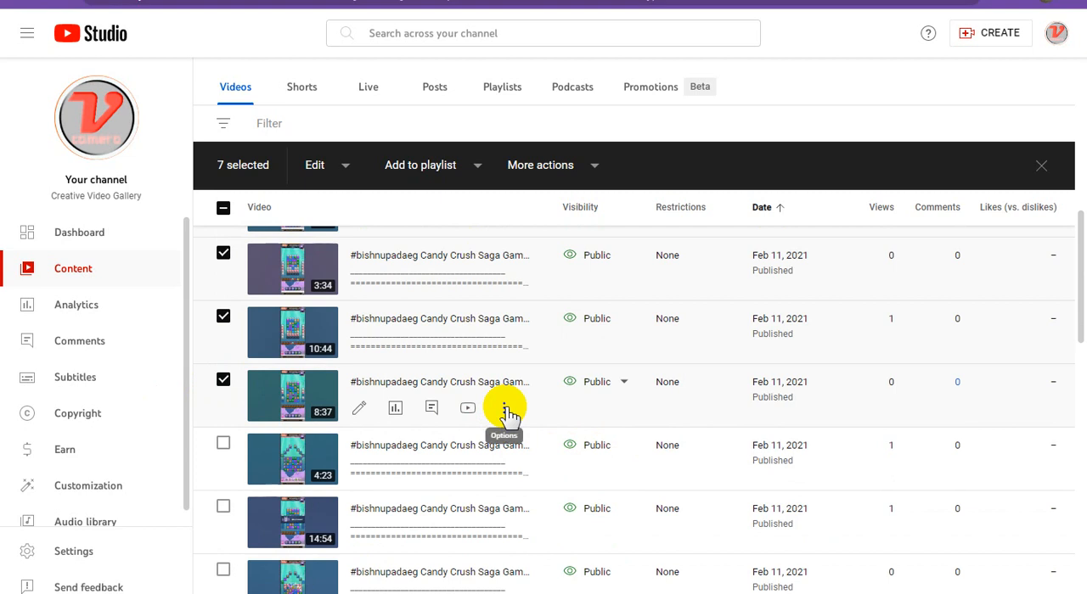
pyautogui.click(504, 410)
pyautogui.click(417, 435)
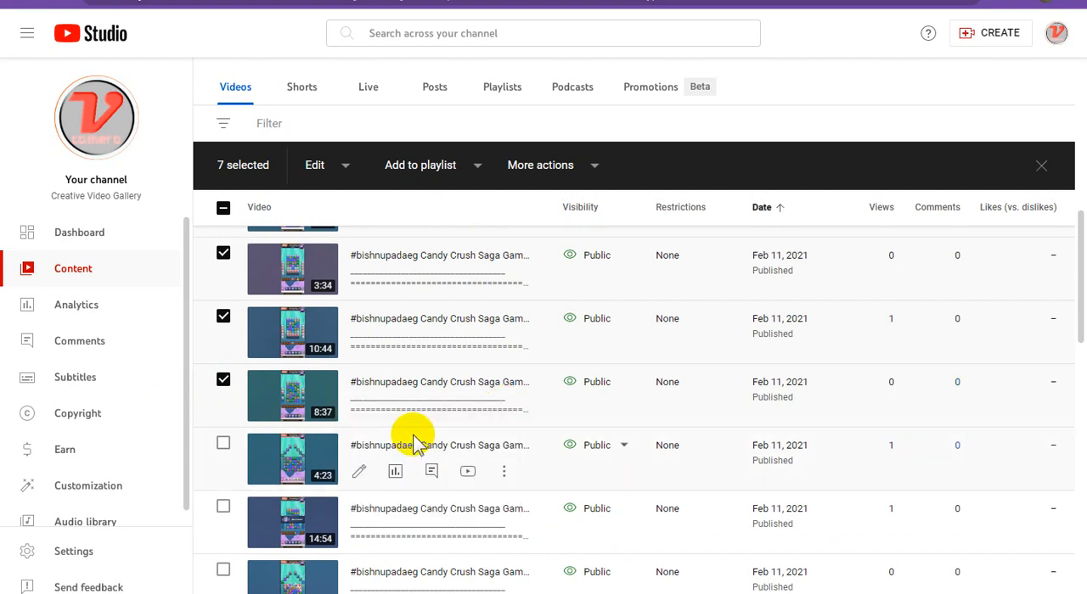
# Switch to Google Sites and embed the YouTube video found with the 8:37 video's copied link in the last block's second placeholder
pyautogui.hotkey('alt', 'Tab')
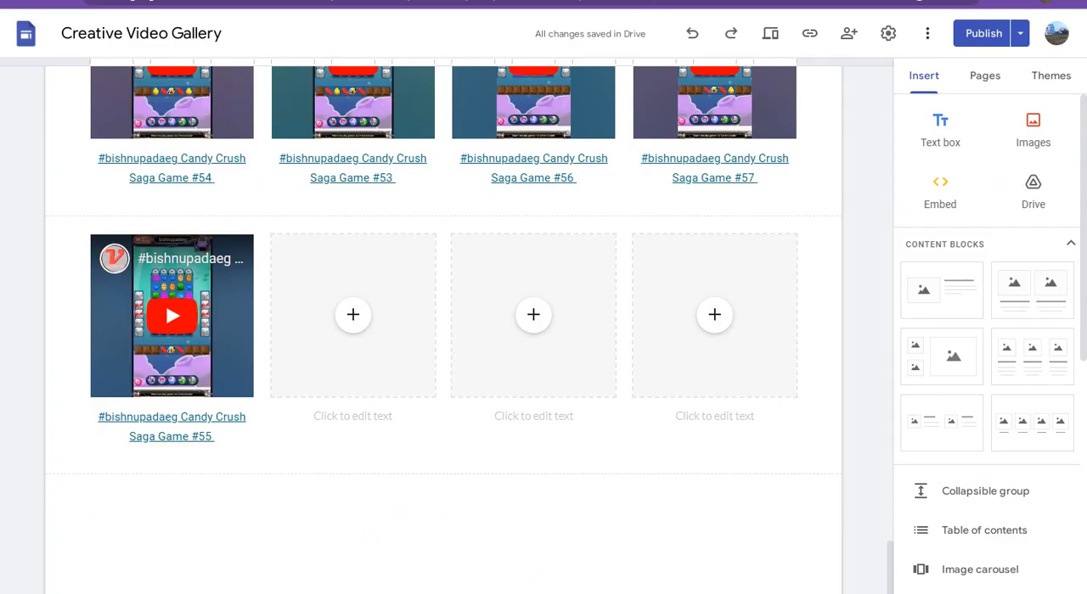
pyautogui.click(350, 314)
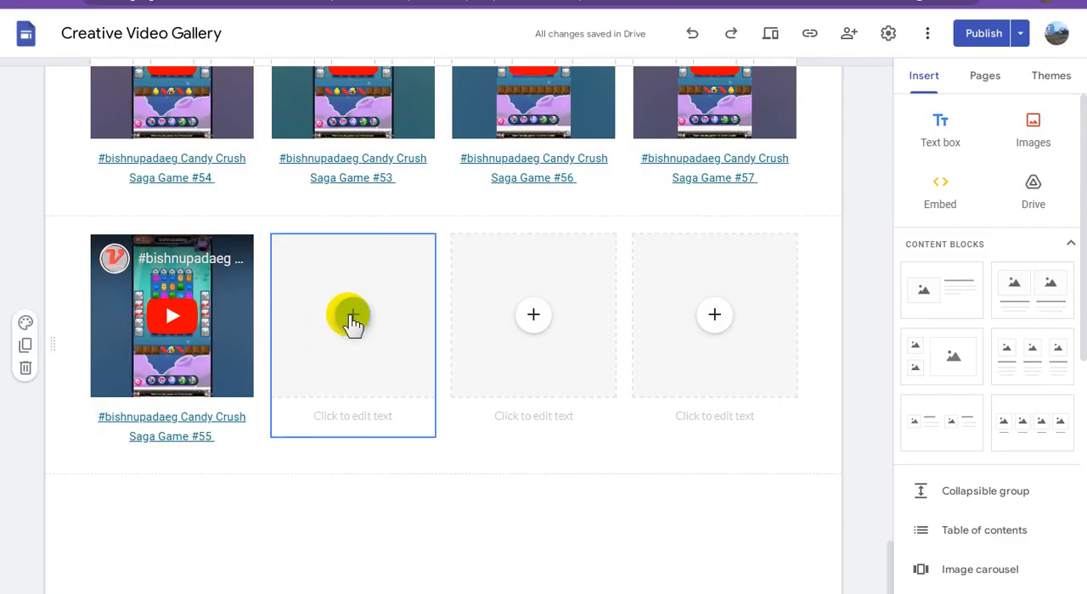
pyautogui.click(353, 315)
pyautogui.click(404, 466)
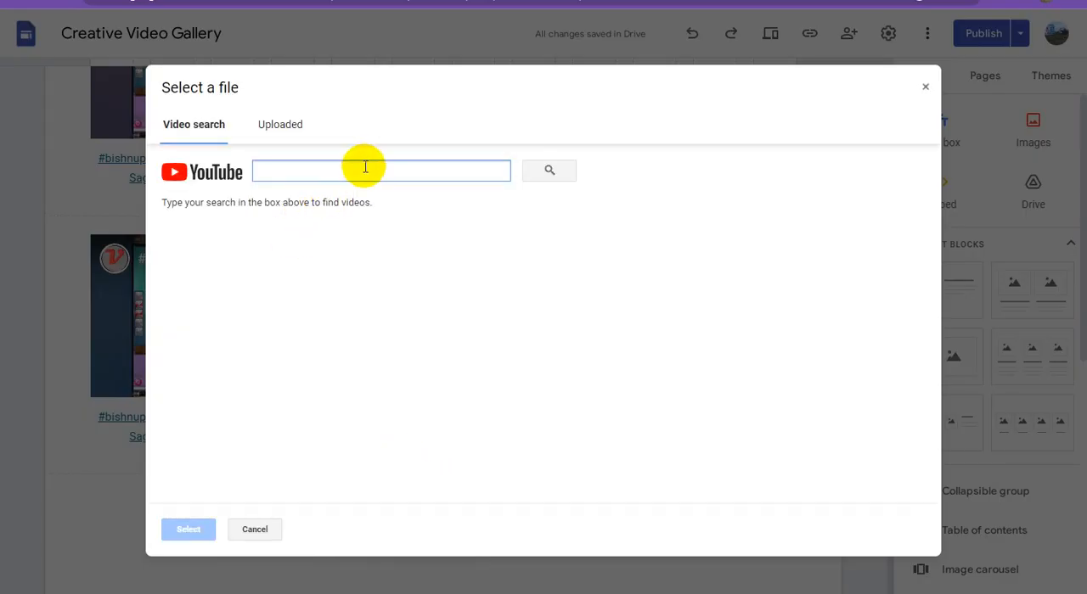
pyautogui.hotkey('ctrl', 'v')
pyautogui.click(543, 174)
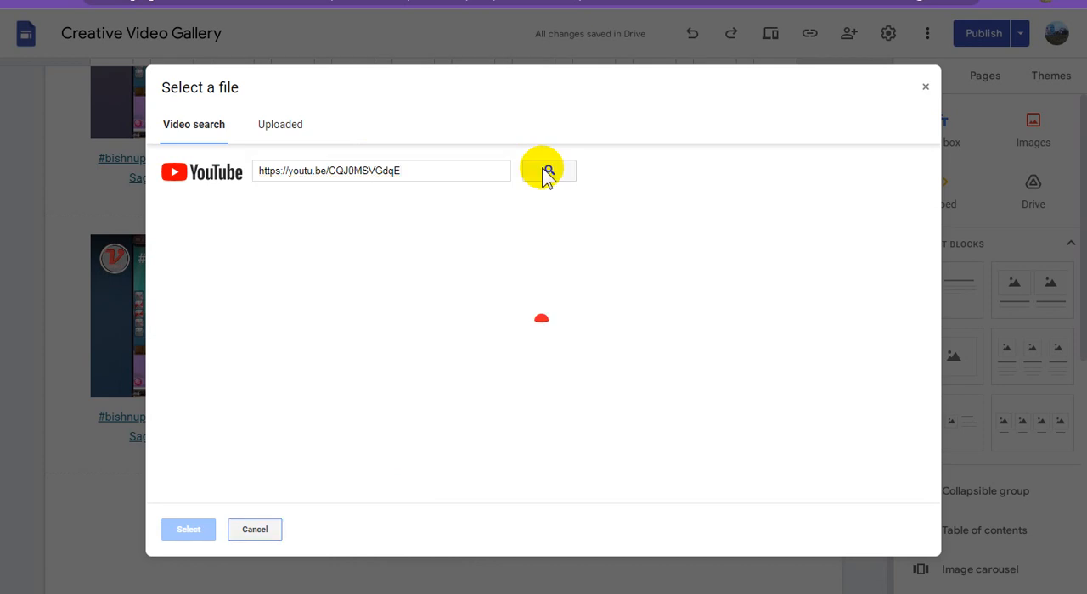
pyautogui.click(468, 250)
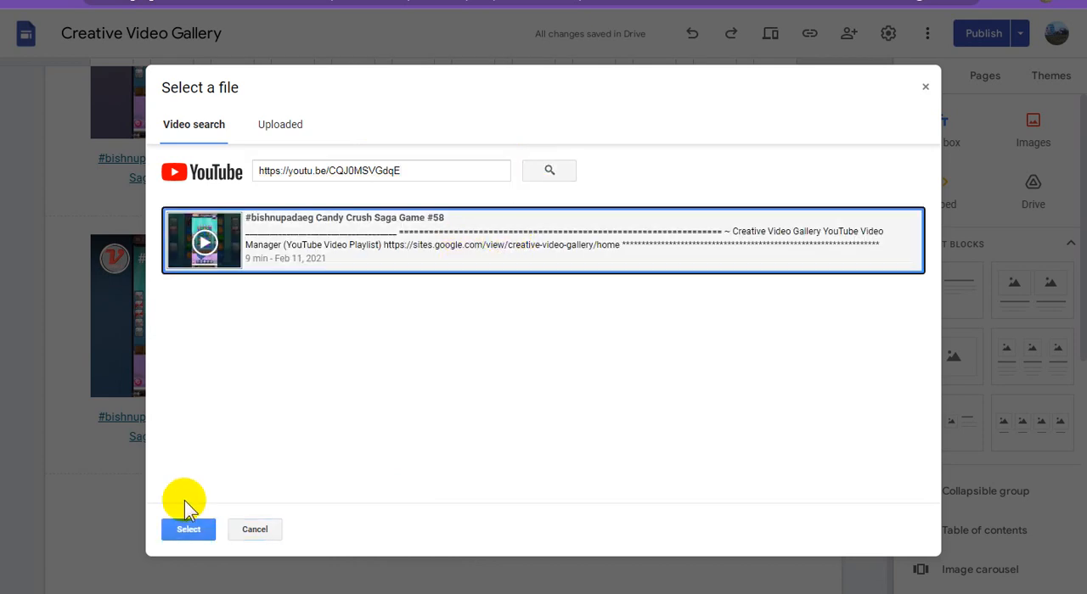
pyautogui.click(189, 530)
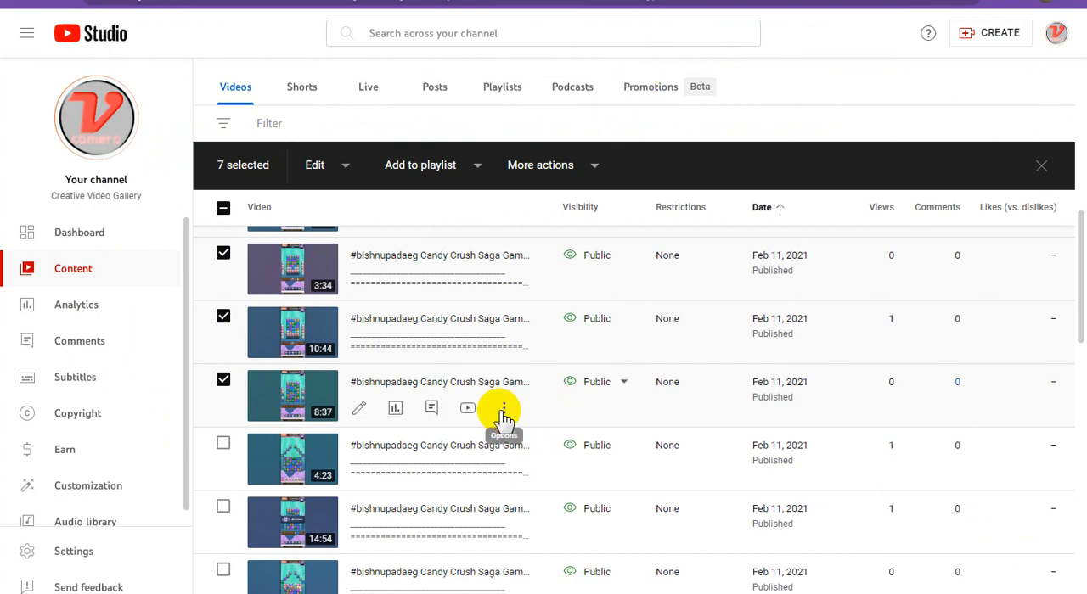
# Copy the 8:37 video's title, ending in Candy Crush Saga Game #58, in YouTube Studio and paste it as the second video's caption in Google Sites
pyautogui.click(504, 412)
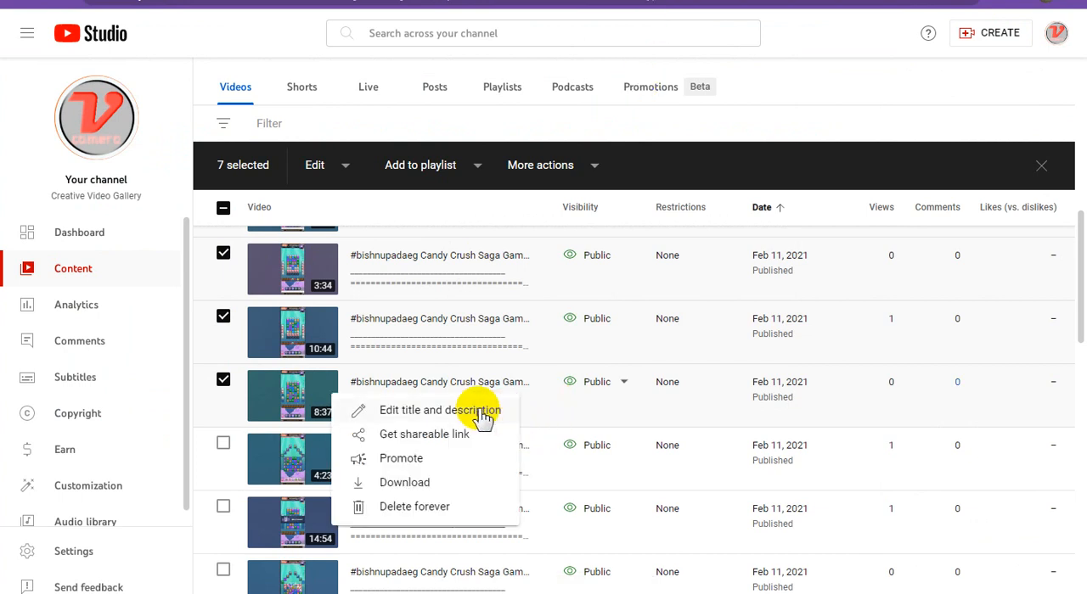
pyautogui.click(488, 409)
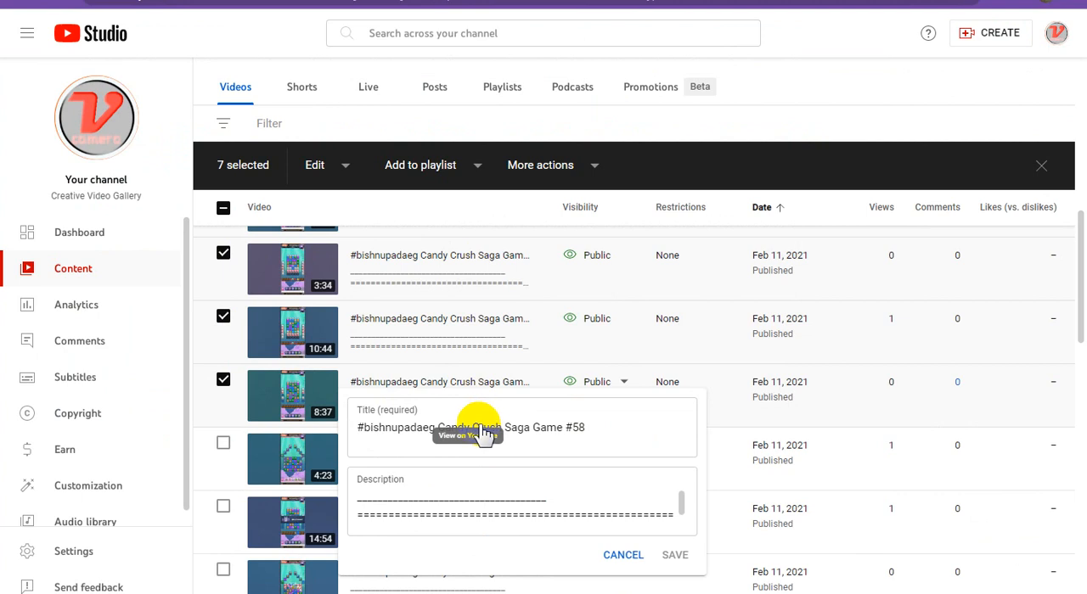
pyautogui.tripleClick(512, 428)
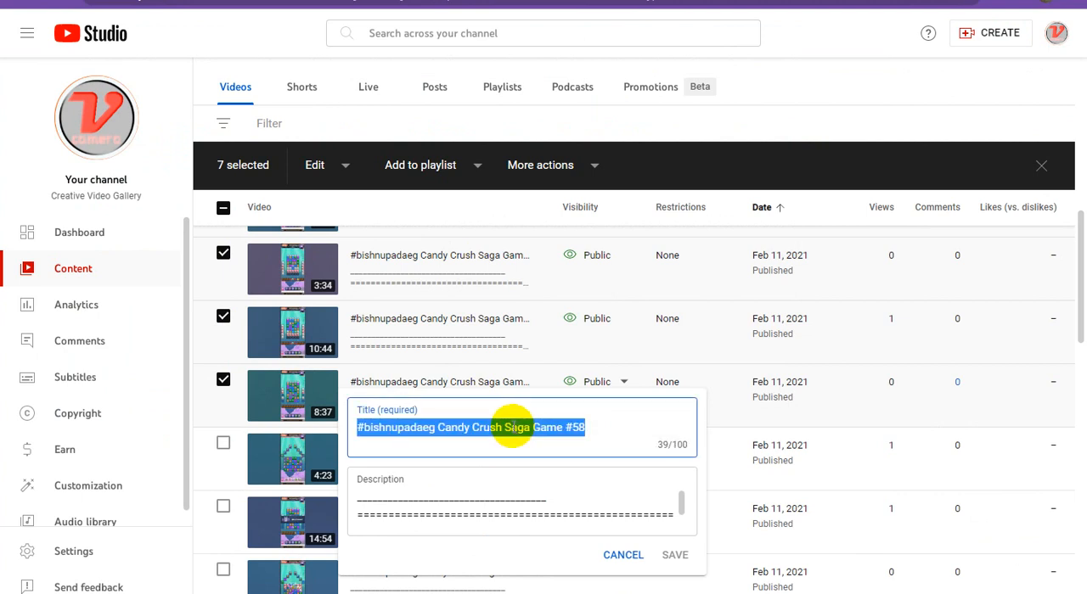
pyautogui.click(805, 1)
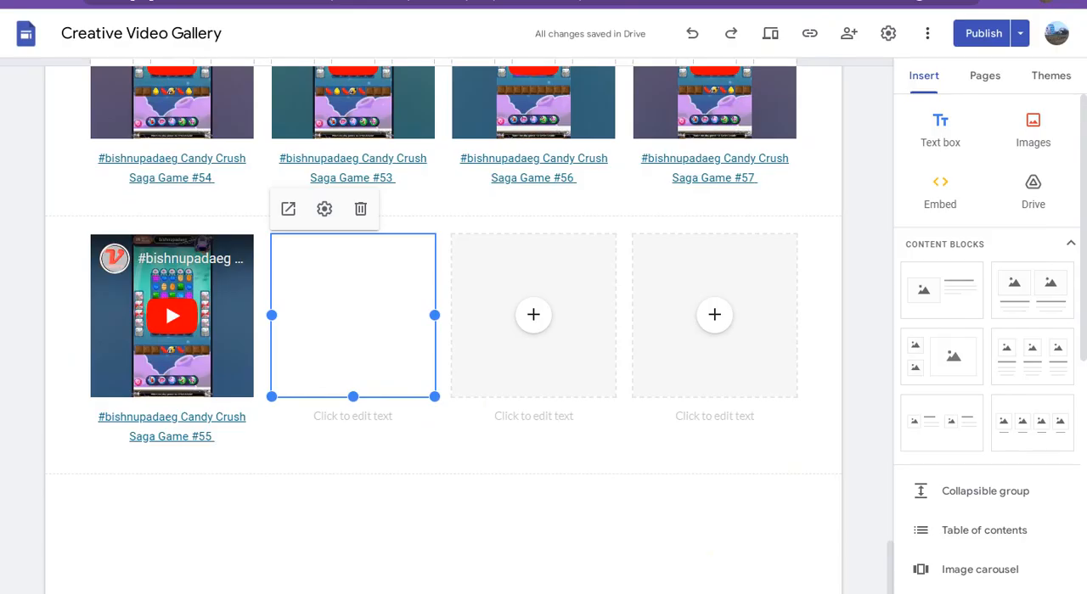
pyautogui.click(376, 417)
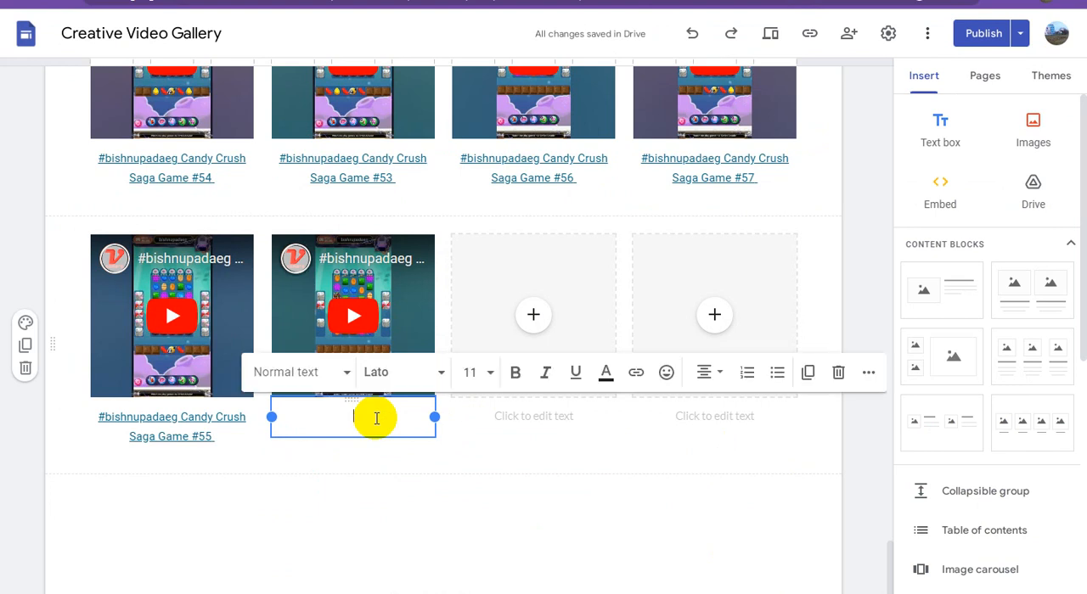
pyautogui.hotkey('ctrl', 'v')
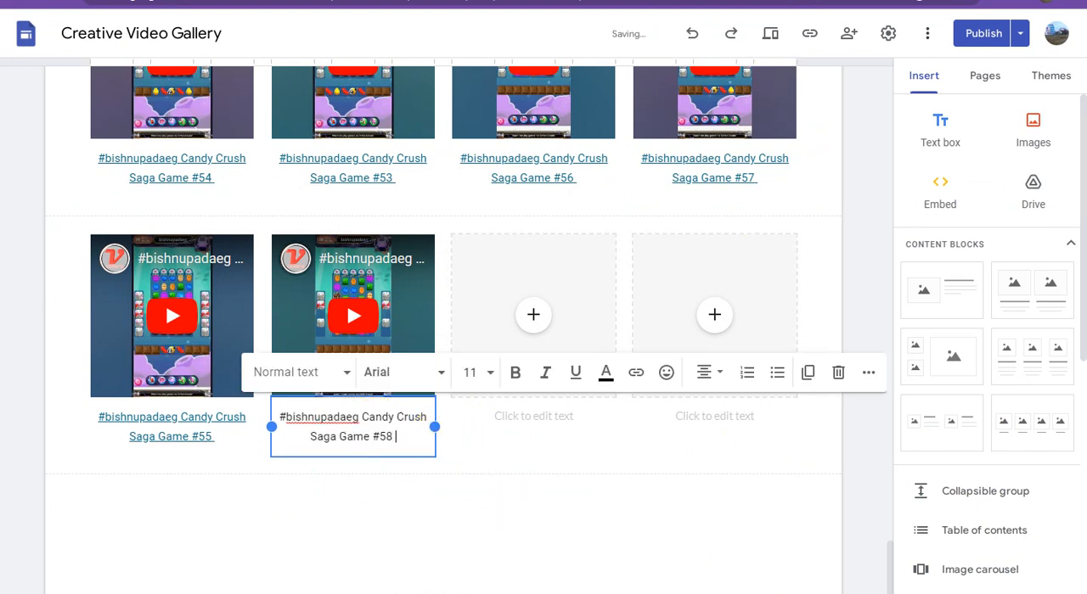
# Copy the third Adsterra direct link from the WordPad document and apply it as the link on the Game #58 caption in Google Sites
pyautogui.click(462, 593)
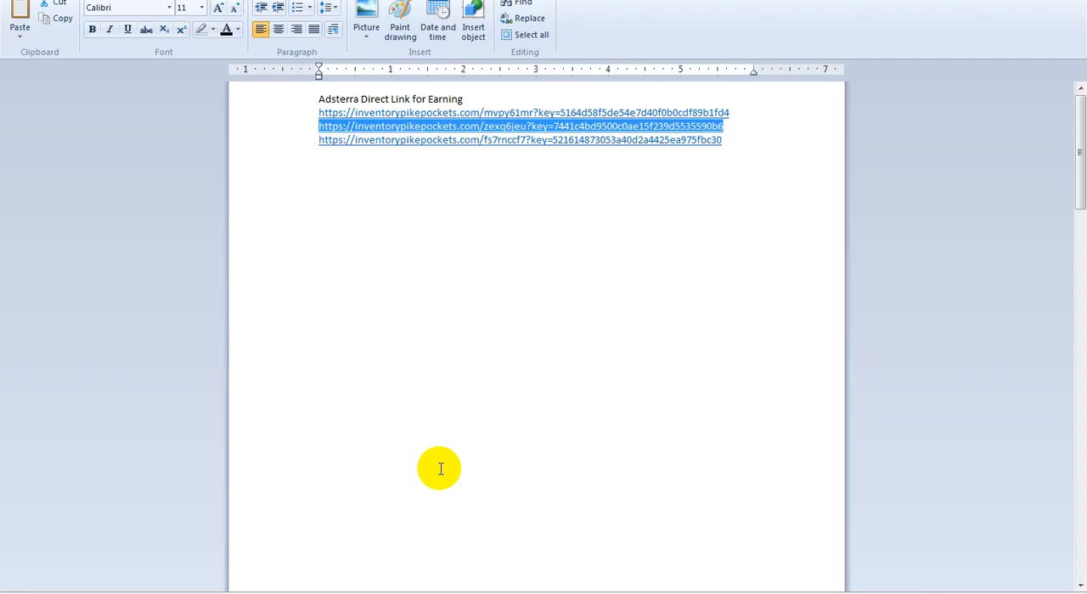
pyautogui.moveTo(732, 144); pyautogui.dragTo(296, 140)
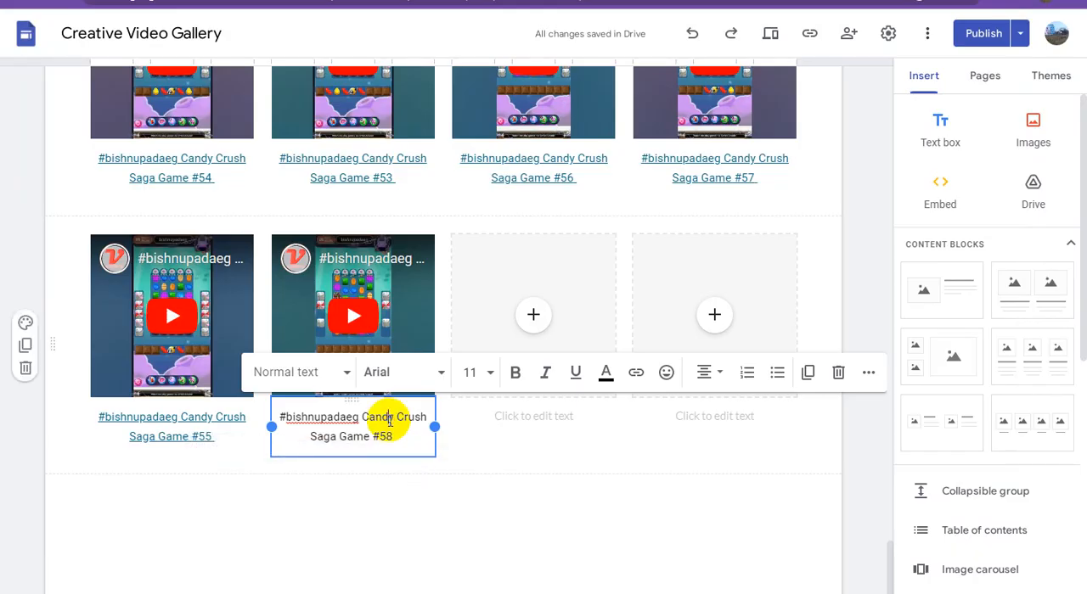
pyautogui.tripleClick(388, 417)
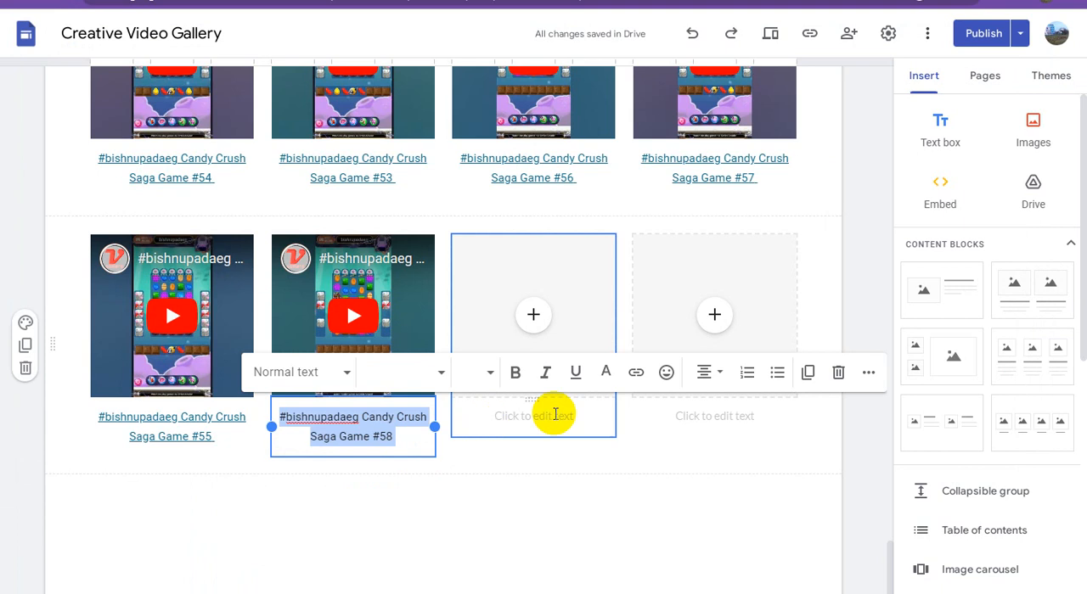
pyautogui.click(636, 374)
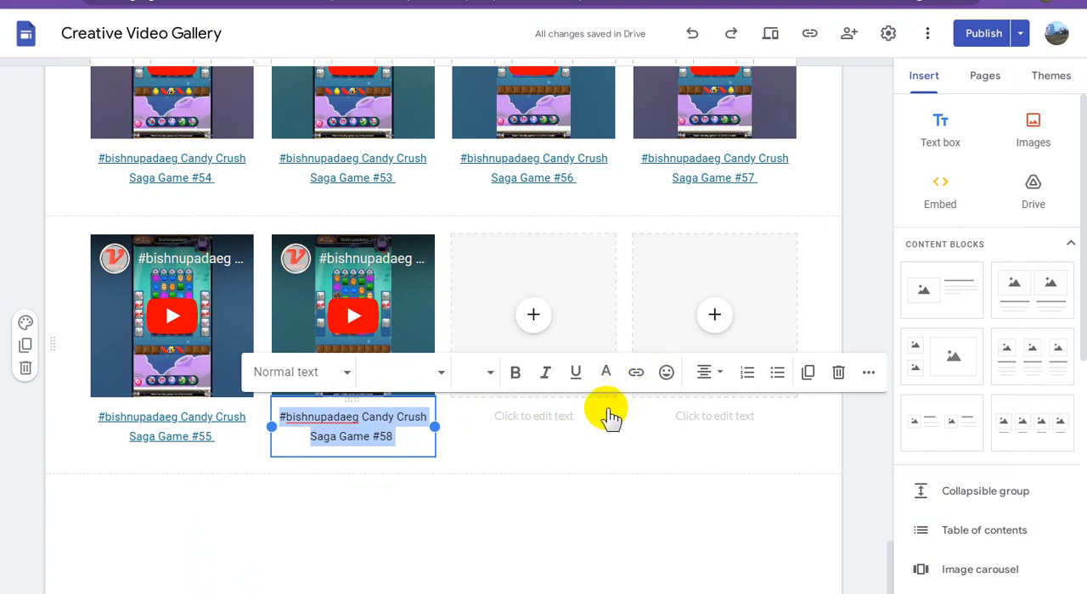
pyautogui.hotkey('ctrl', 'v')
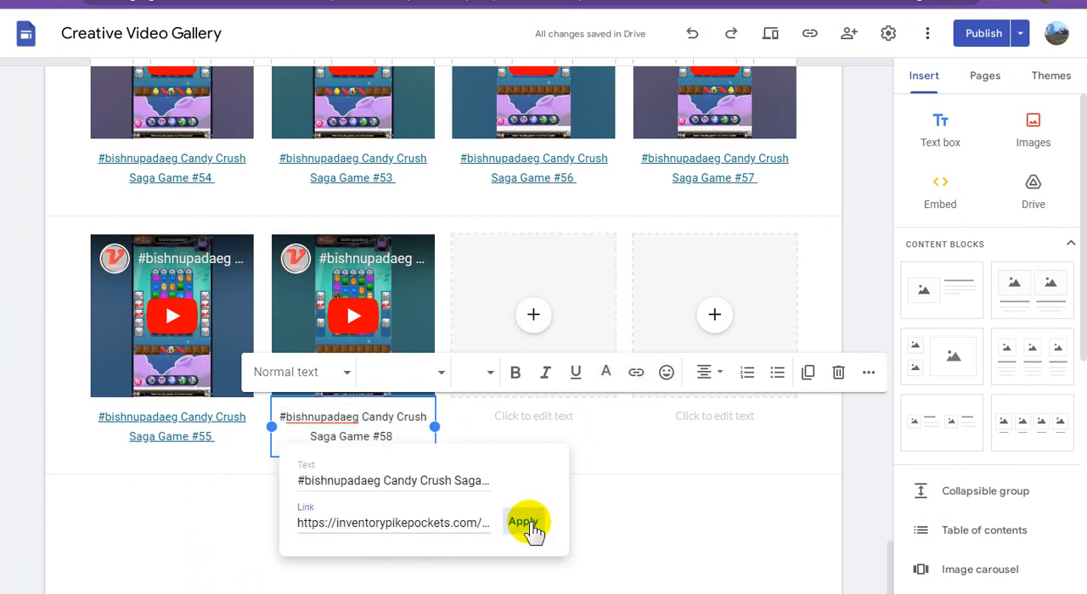
pyautogui.click(524, 522)
pyautogui.click(697, 547)
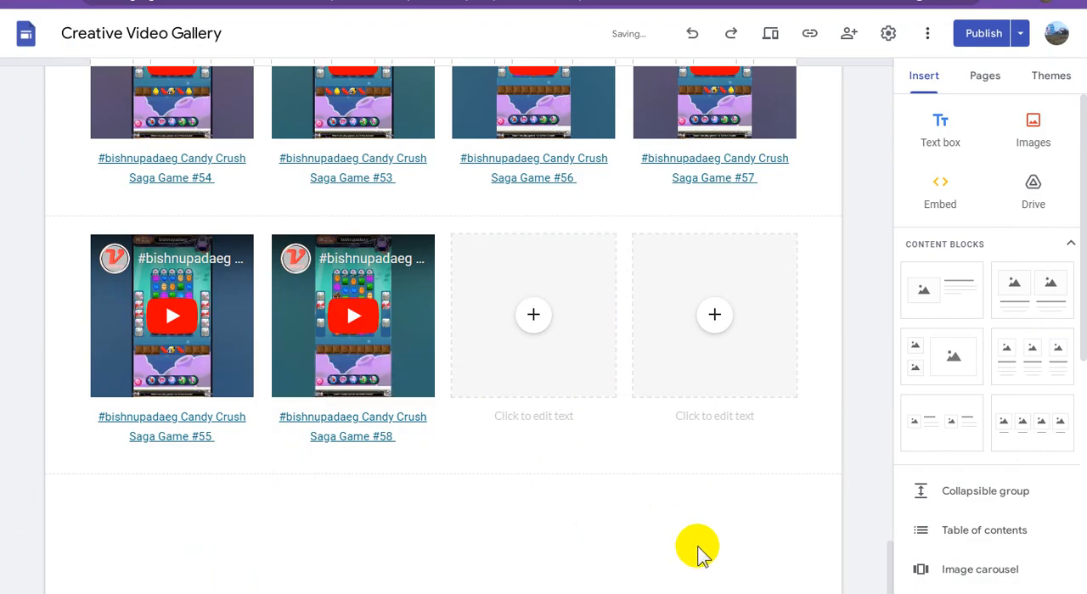
# Return to YouTube Studio, leave the 8:37 video's title editor without saving, then select the 4:23 video and copy its shareable link
pyautogui.click(832, 2)
pyautogui.click(883, 89)
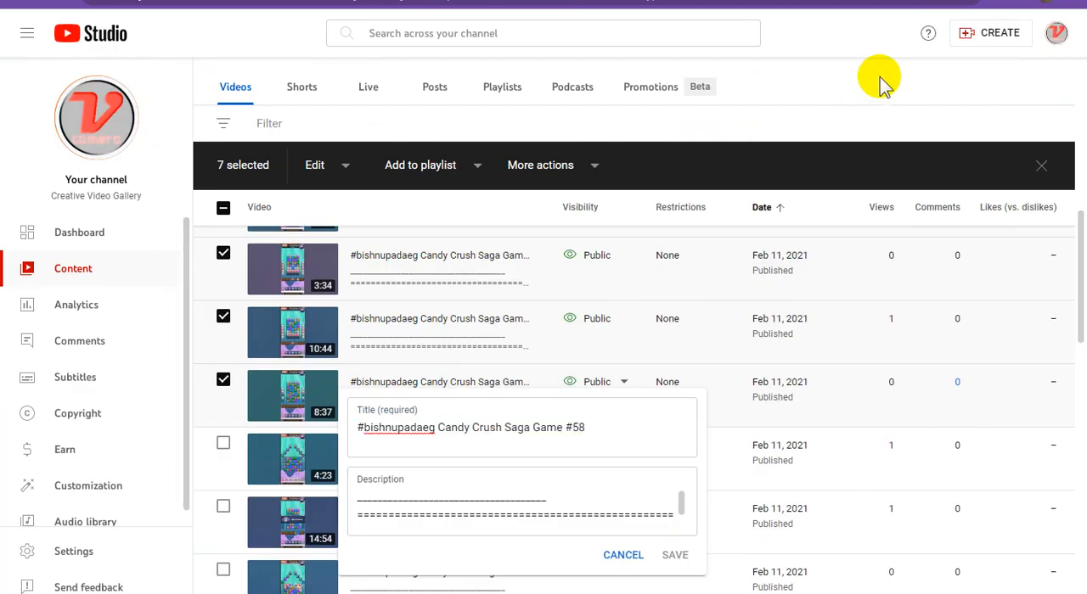
pyautogui.scroll(-1, 399, 361)
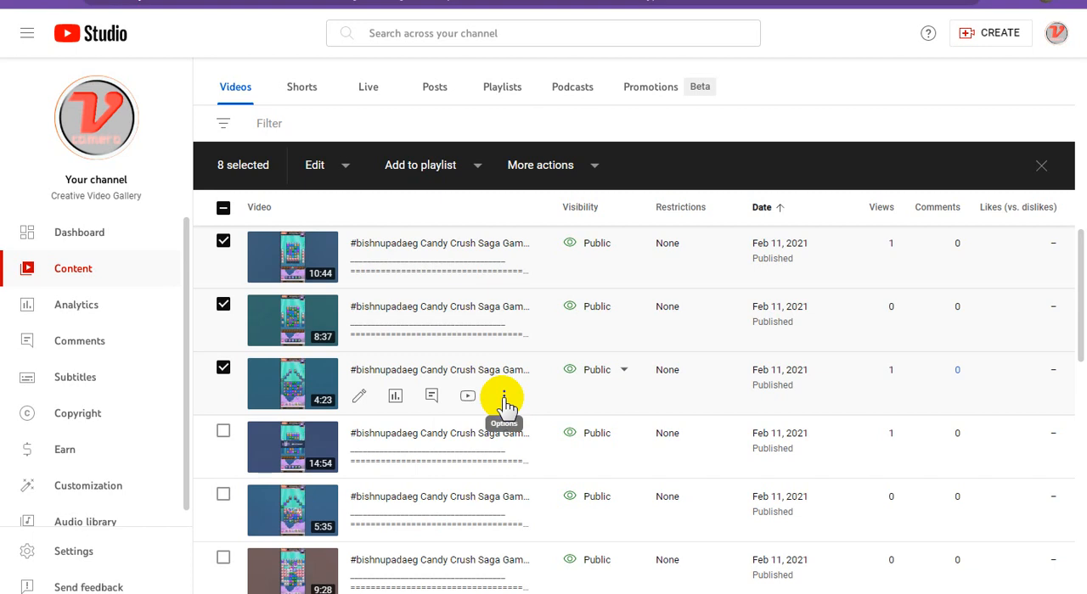
pyautogui.click(504, 399)
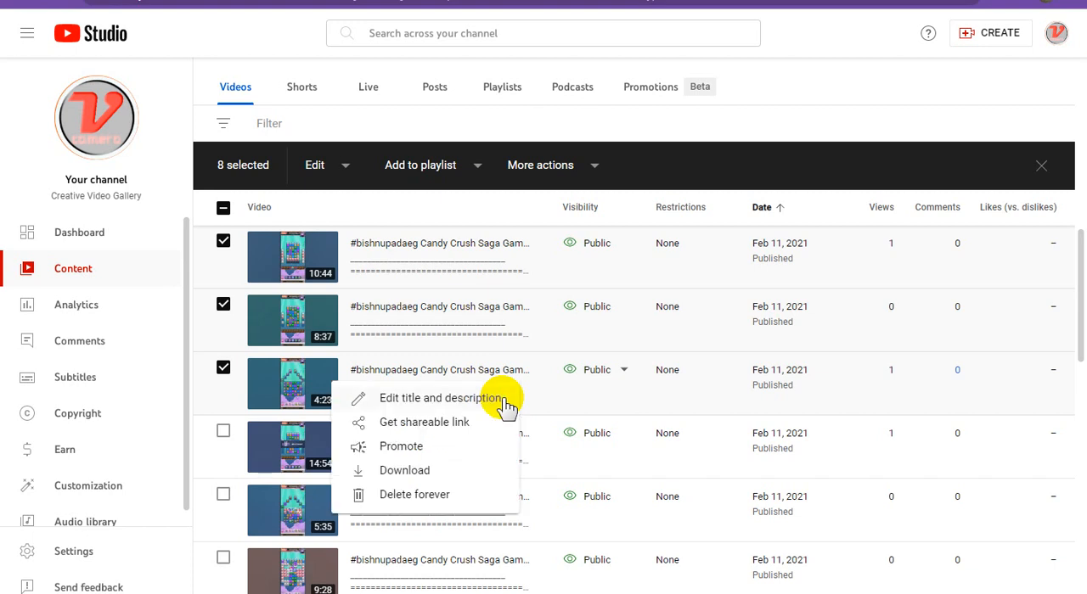
pyautogui.click(408, 420)
# In Google Sites, embed the YouTube video found with the 4:23 video's copied link in the last block's third placeholder
pyautogui.click(767, 2)
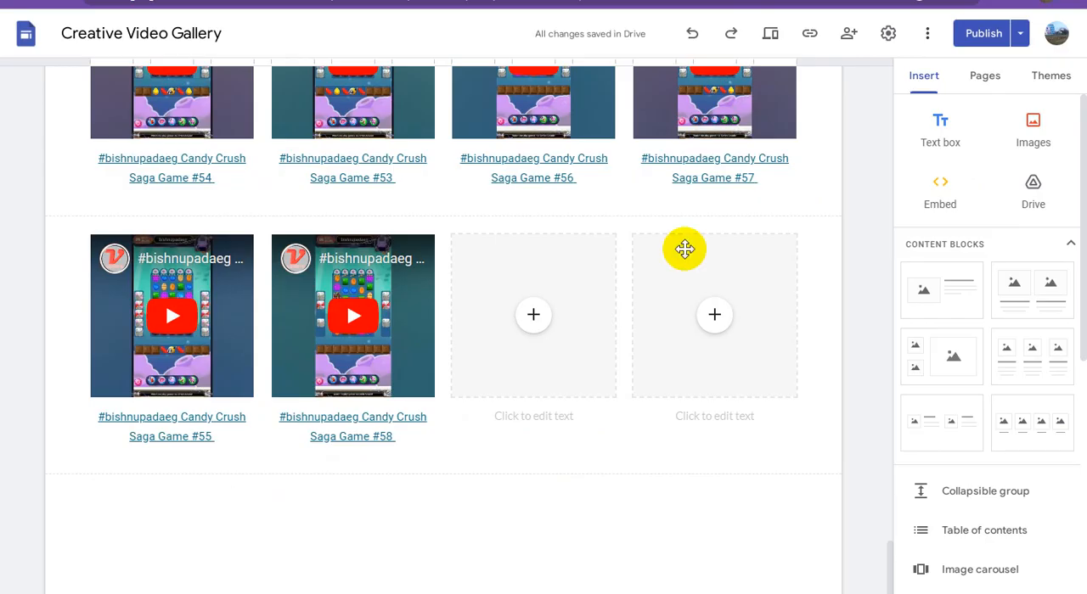
pyautogui.click(534, 320)
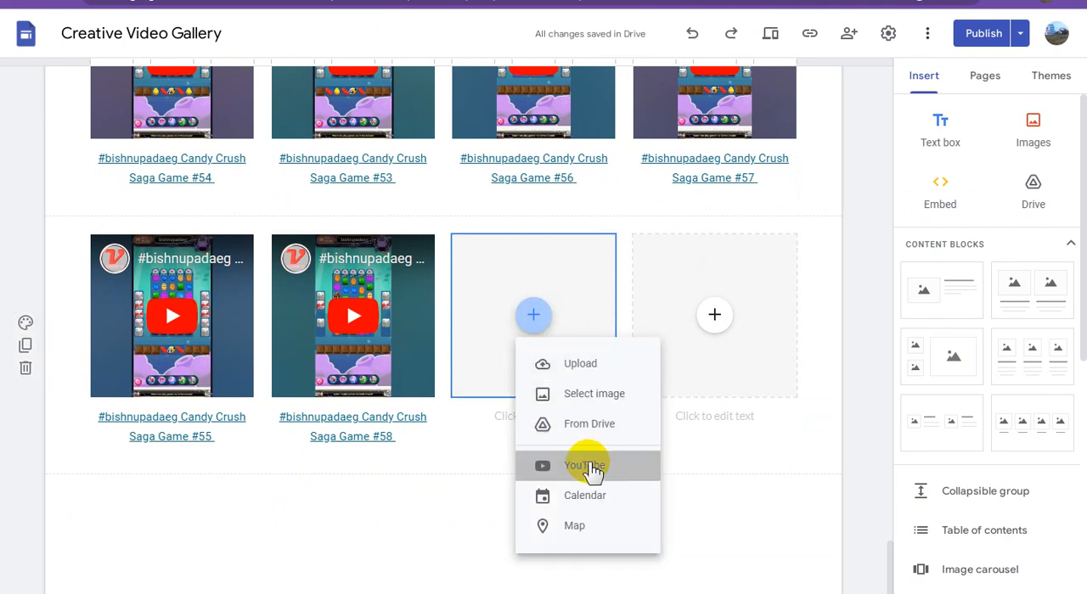
pyautogui.click(603, 458)
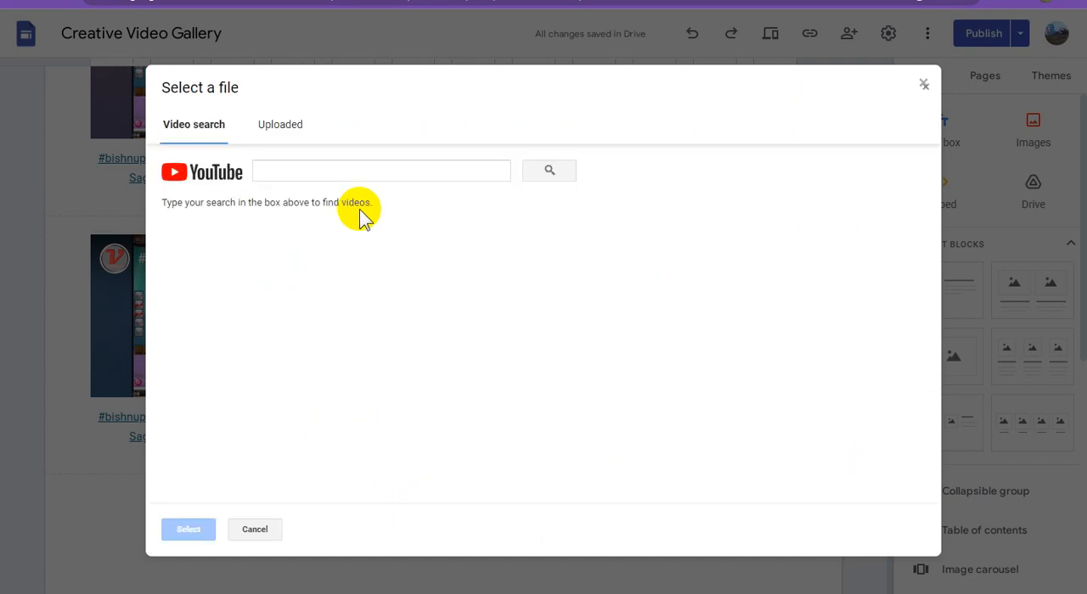
pyautogui.click(325, 171)
pyautogui.write('https://youtu.be/hc1ate2y8MQ')
pyautogui.click(550, 171)
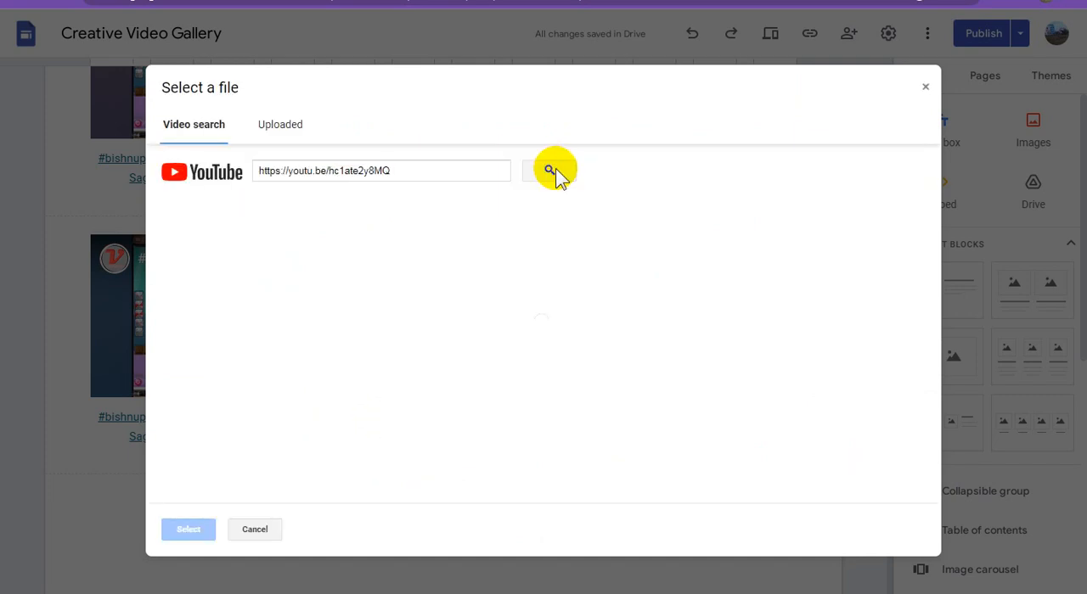
pyautogui.click(594, 236)
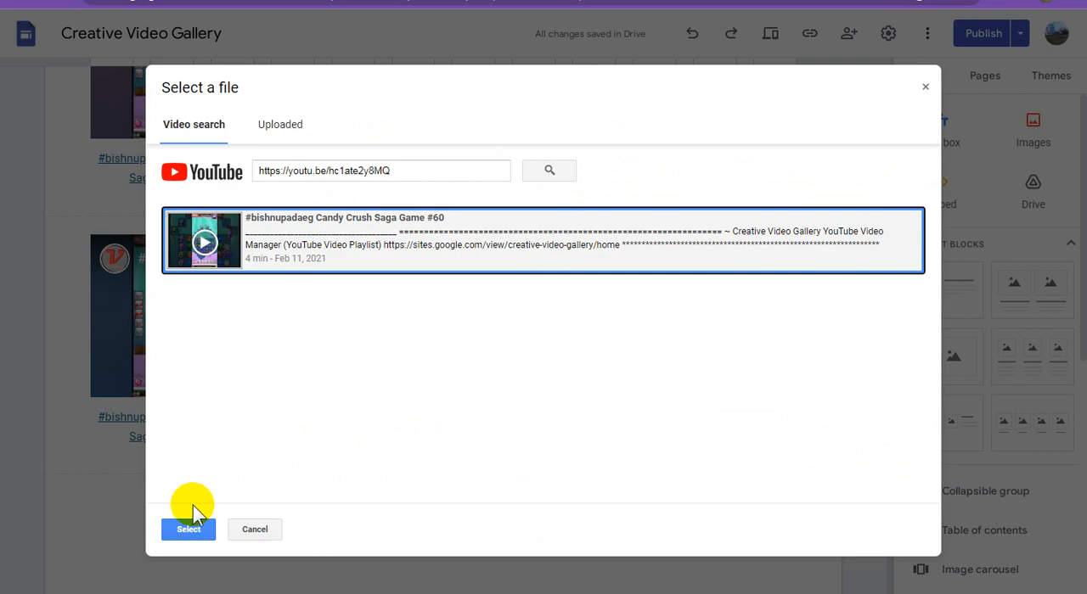
pyautogui.click(208, 528)
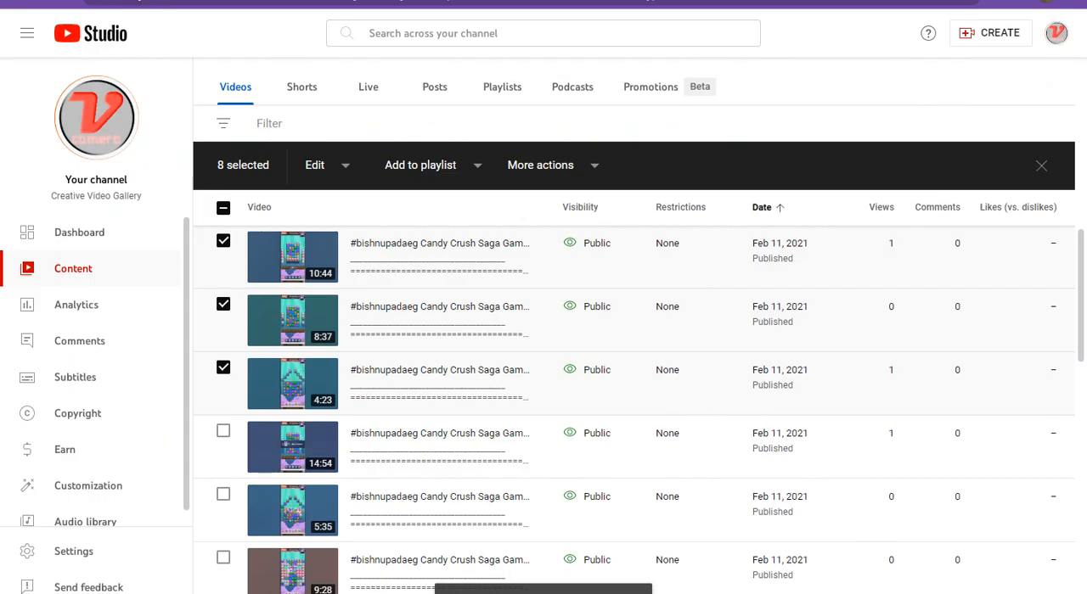
# Copy the 4:23 video's title, ending in Candy Crush Saga Game #60, in YouTube Studio and paste it as the third video's caption in Google Sites
pyautogui.moveTo(522, 410)
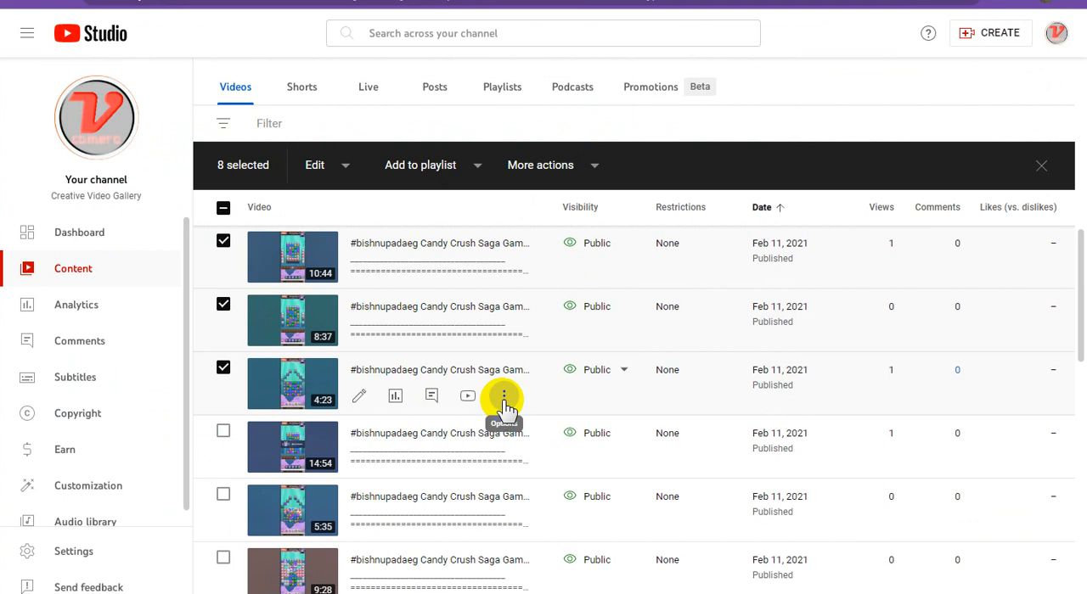
pyautogui.click(505, 399)
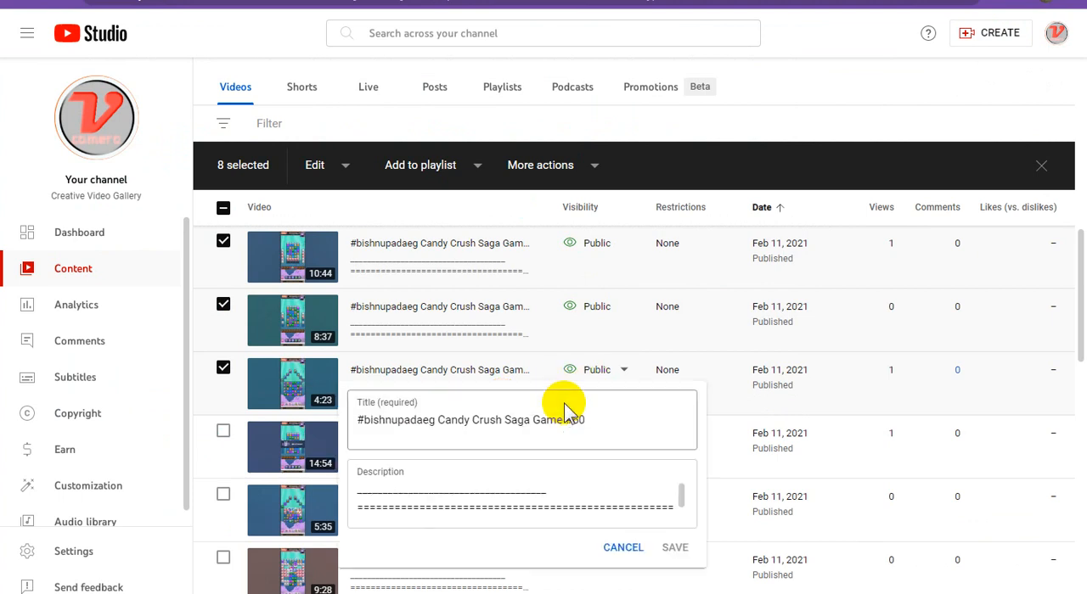
pyautogui.tripleClick(508, 417)
pyautogui.hotkey('ctrl', 'c')
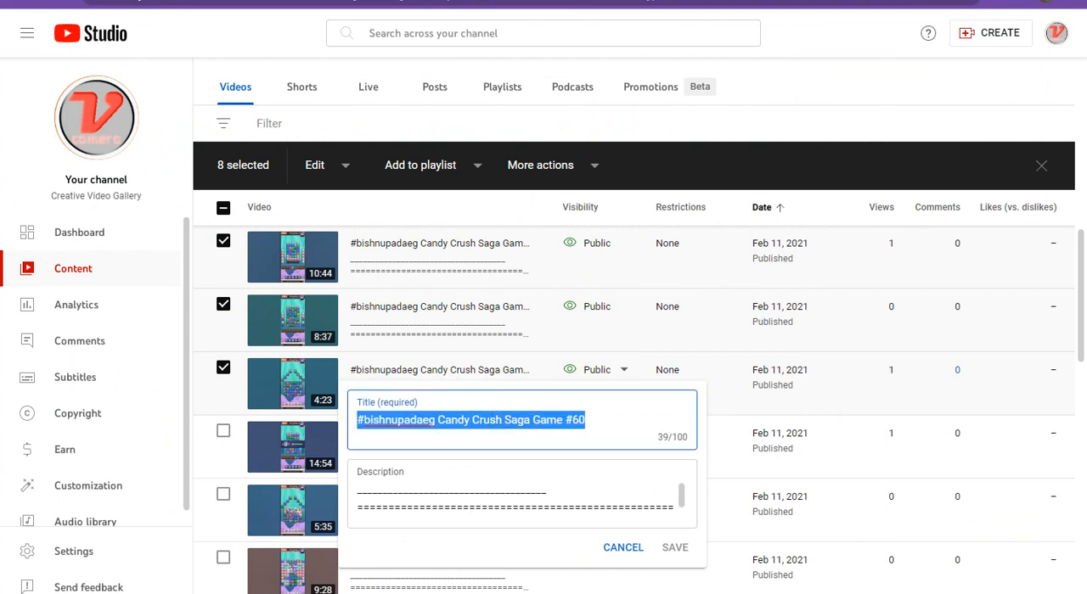
pyautogui.click(476, 2)
pyautogui.click(556, 414)
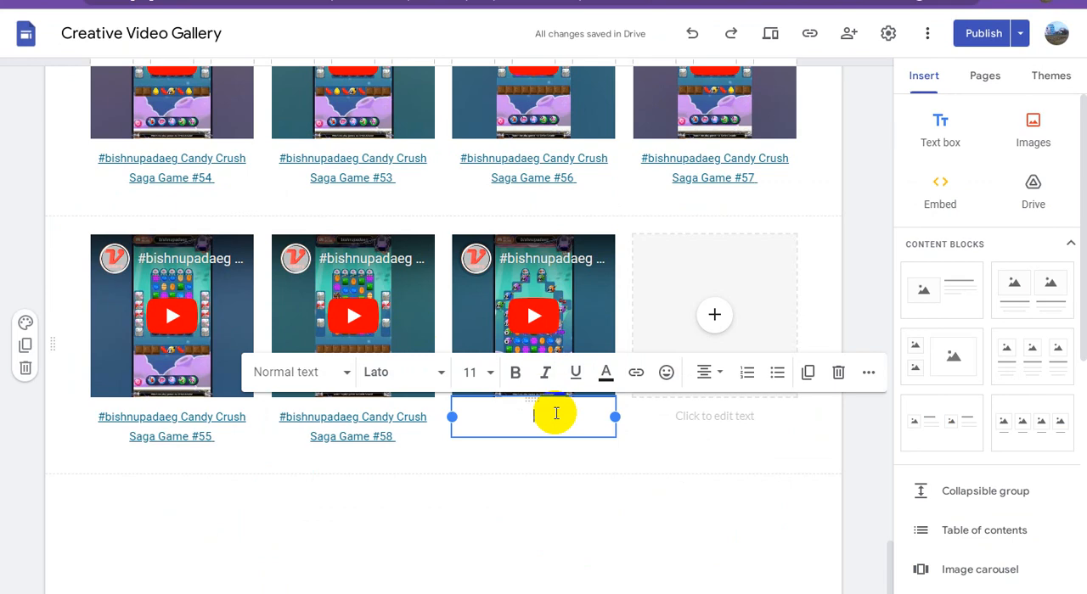
pyautogui.hotkey('ctrl', 'v')
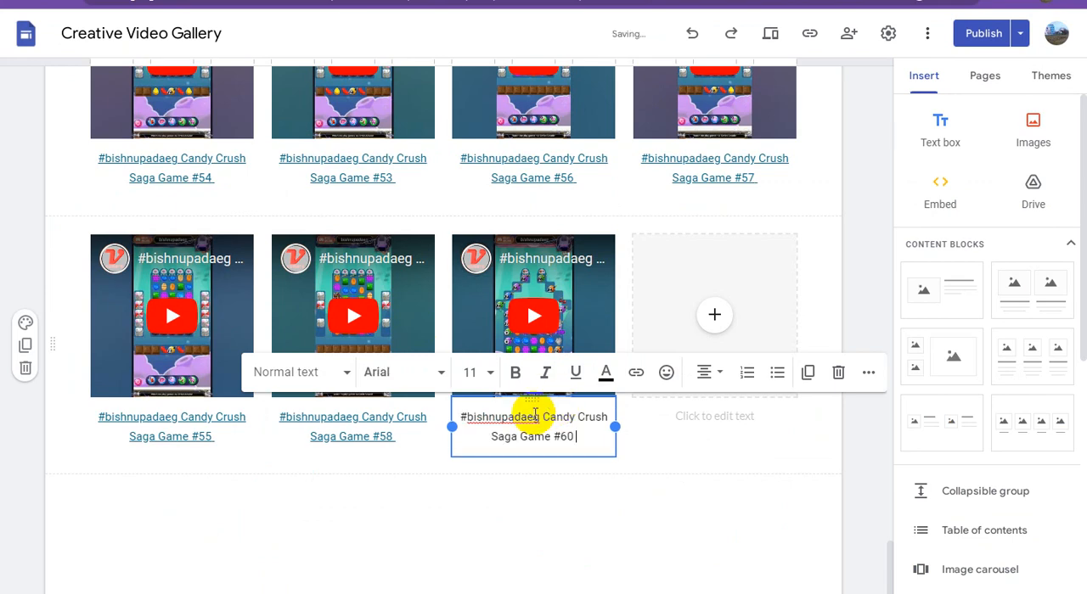
# Copy the first Adsterra direct link from the WordPad document and apply it as the link on the Game #60 caption in Google Sites
pyautogui.click(265, 592)
pyautogui.moveTo(734, 111); pyautogui.dragTo(272, 113)
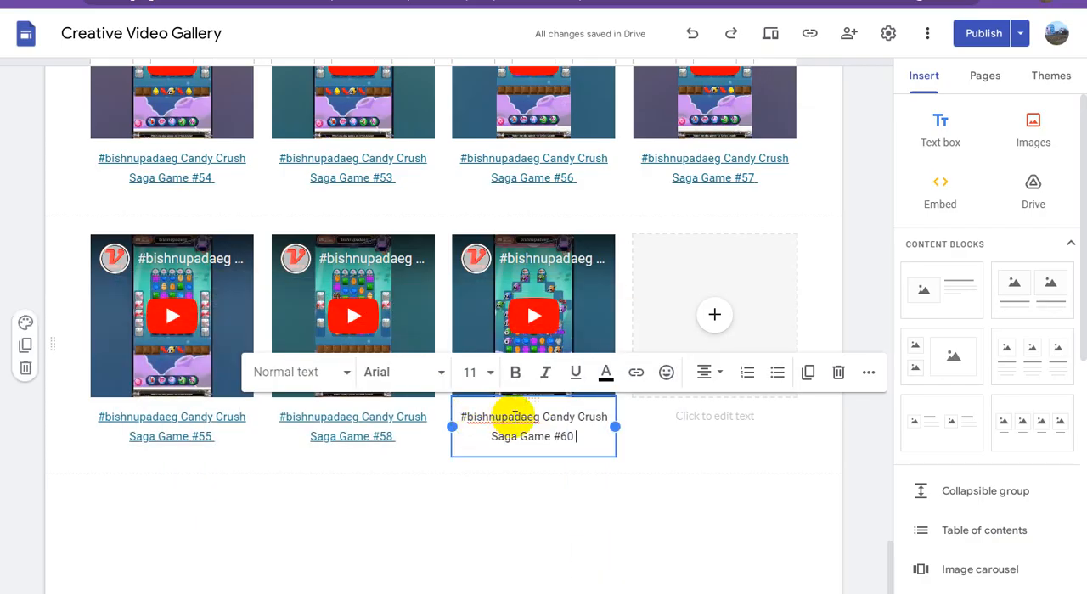
pyautogui.tripleClick(516, 416)
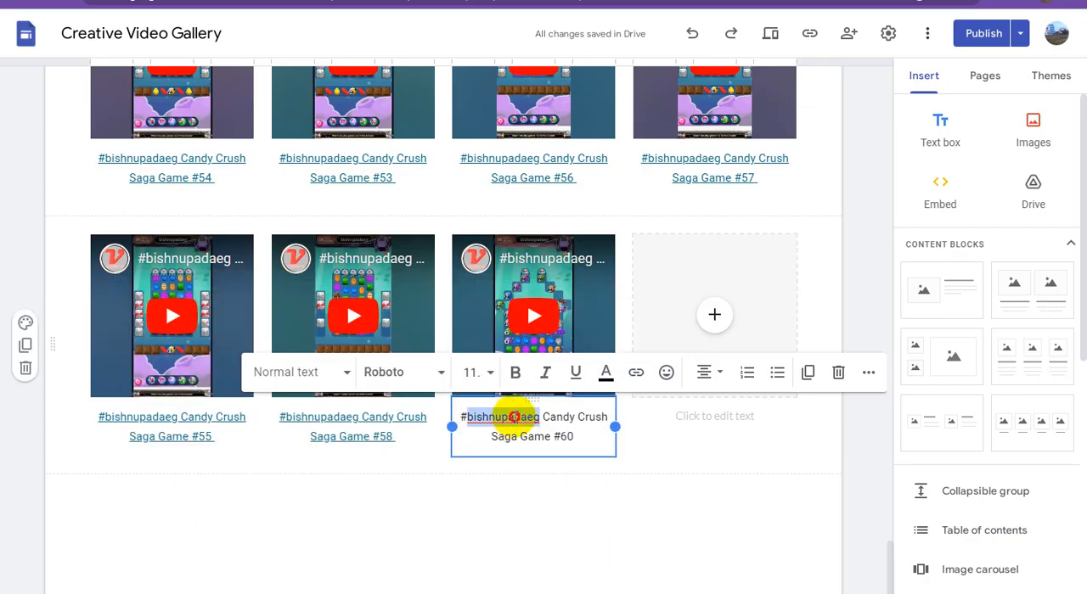
pyautogui.click(636, 373)
pyautogui.hotkey('ctrl', 'v')
pyautogui.click(705, 524)
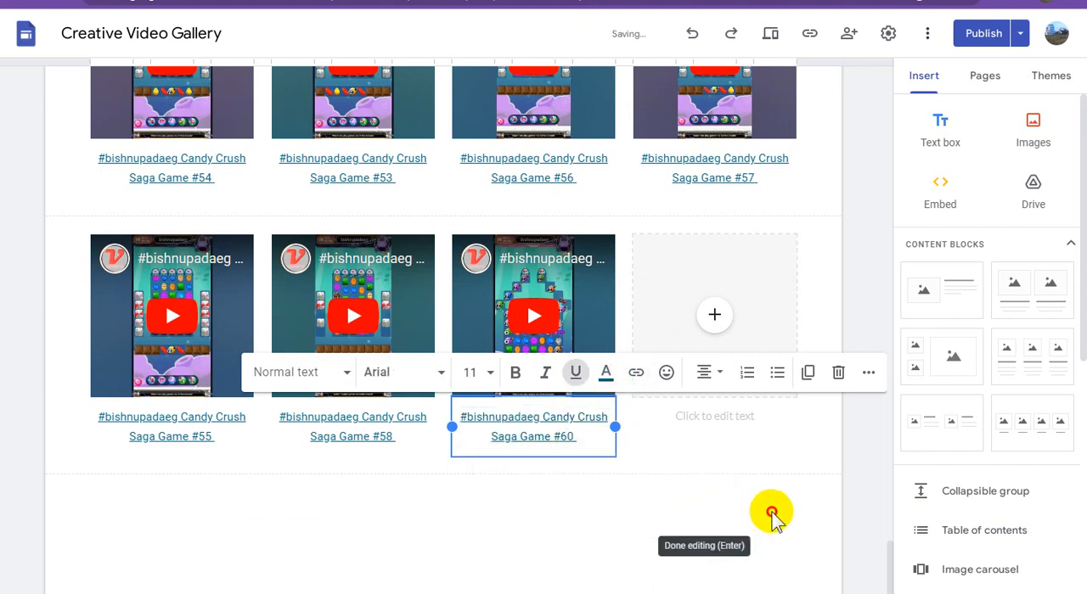
pyautogui.click(767, 510)
# Return to YouTube Studio, leave the 4:23 video's title editor without saving, then select the 14:54 video and copy its shareable link
pyautogui.click(757, 1)
pyautogui.click(840, 69)
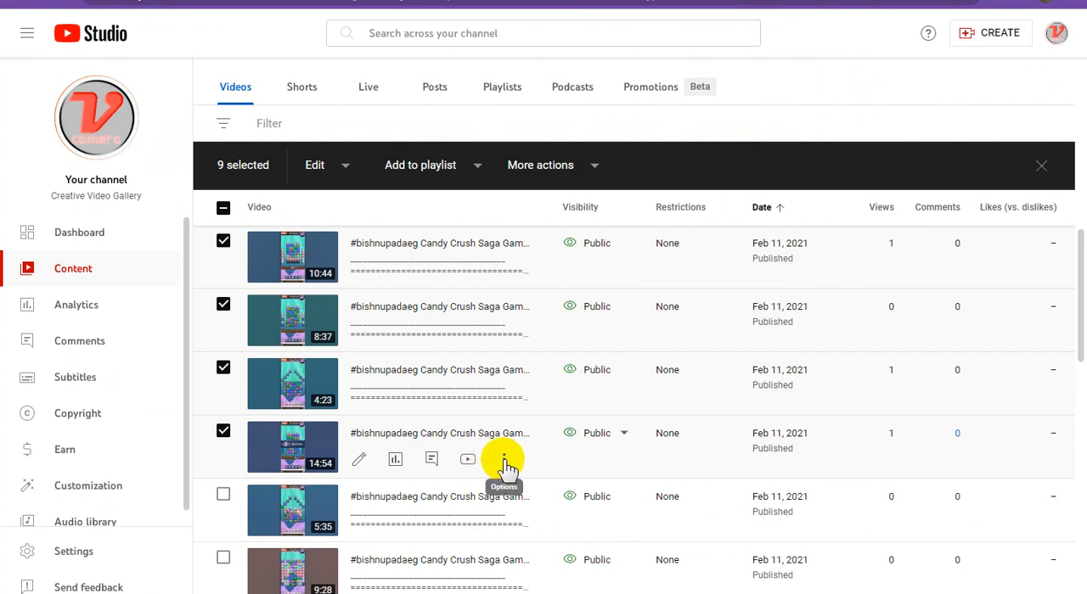
pyautogui.click(504, 463)
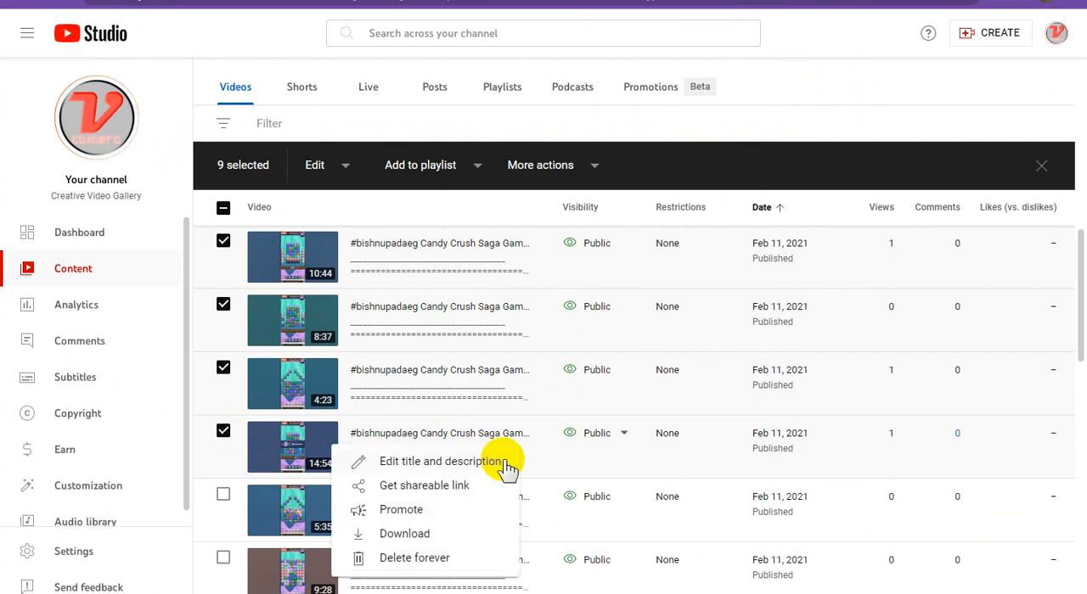
pyautogui.click(445, 485)
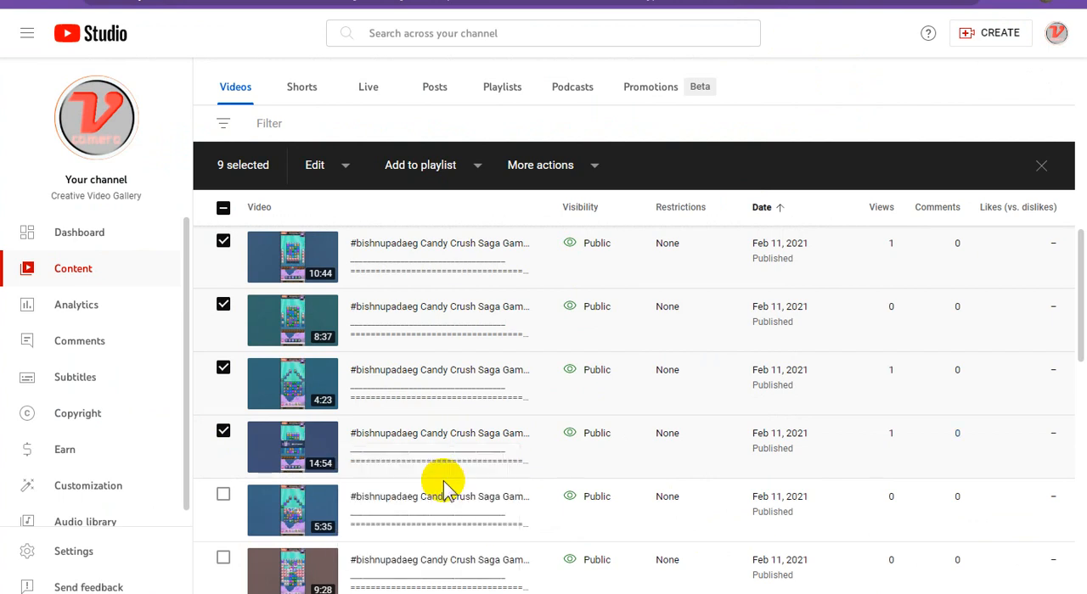
# In Google Sites, embed the YouTube video found with the 14:54 video's copied link in the last block's fourth placeholder
pyautogui.hotkey('alt', 'Tab')
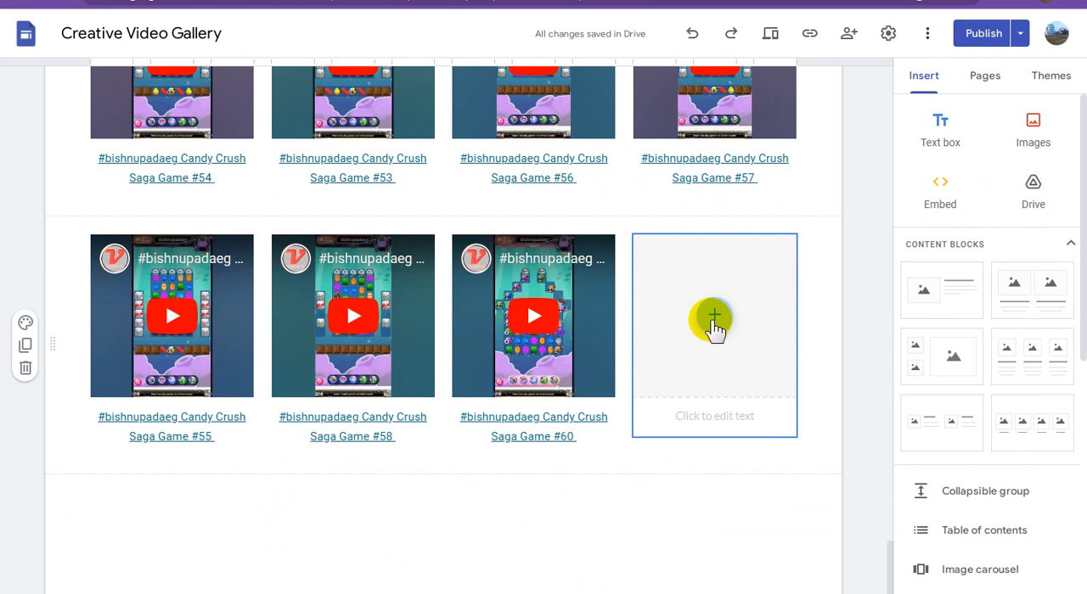
pyautogui.click(714, 325)
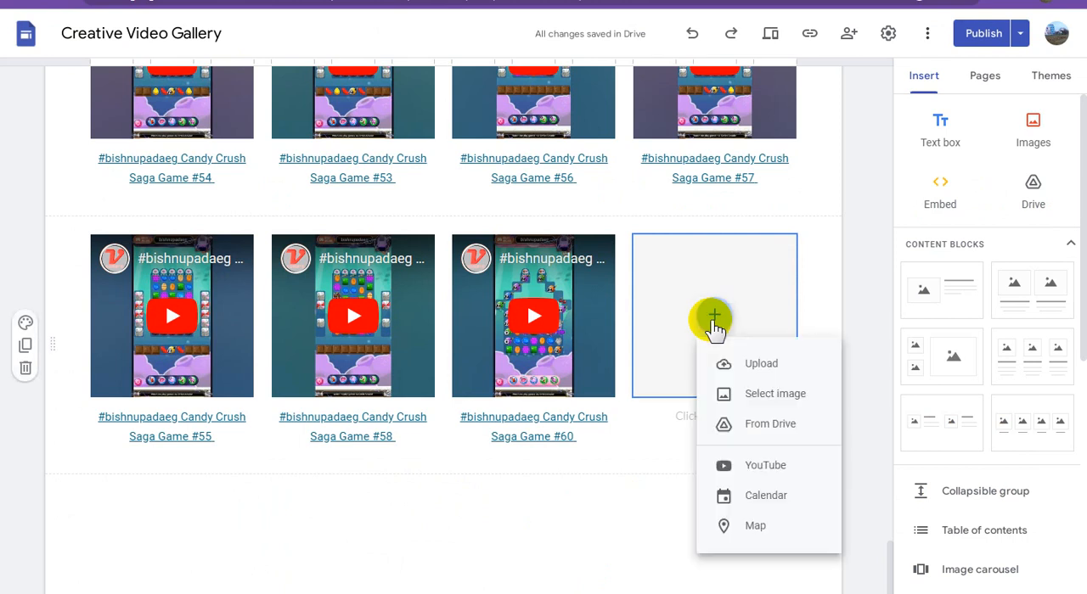
pyautogui.click(766, 469)
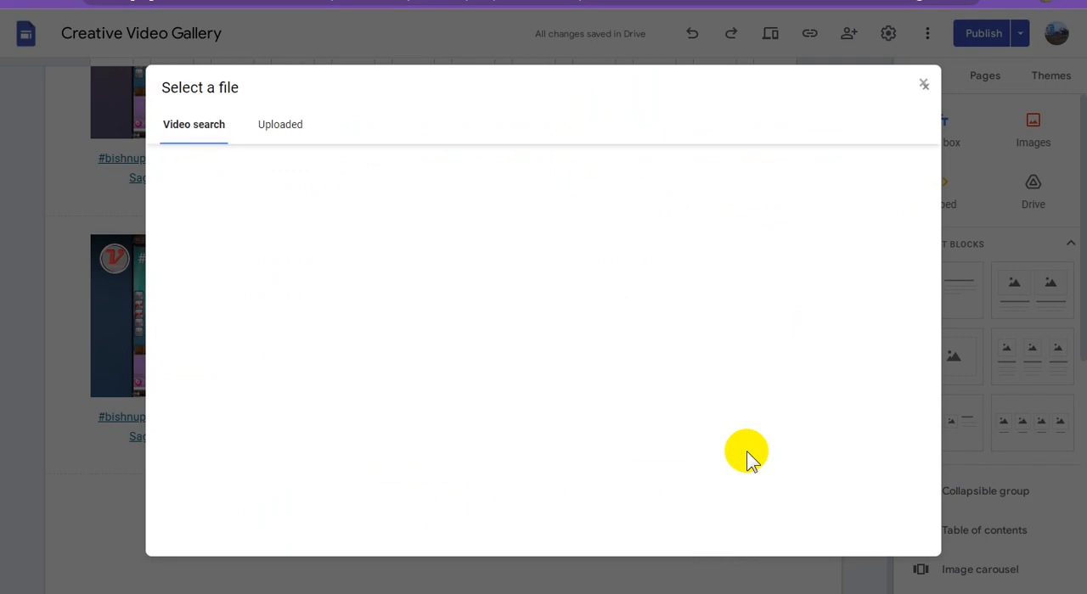
pyautogui.write('https://youtu.be/3fHs2SCSGPg')
pyautogui.click(550, 174)
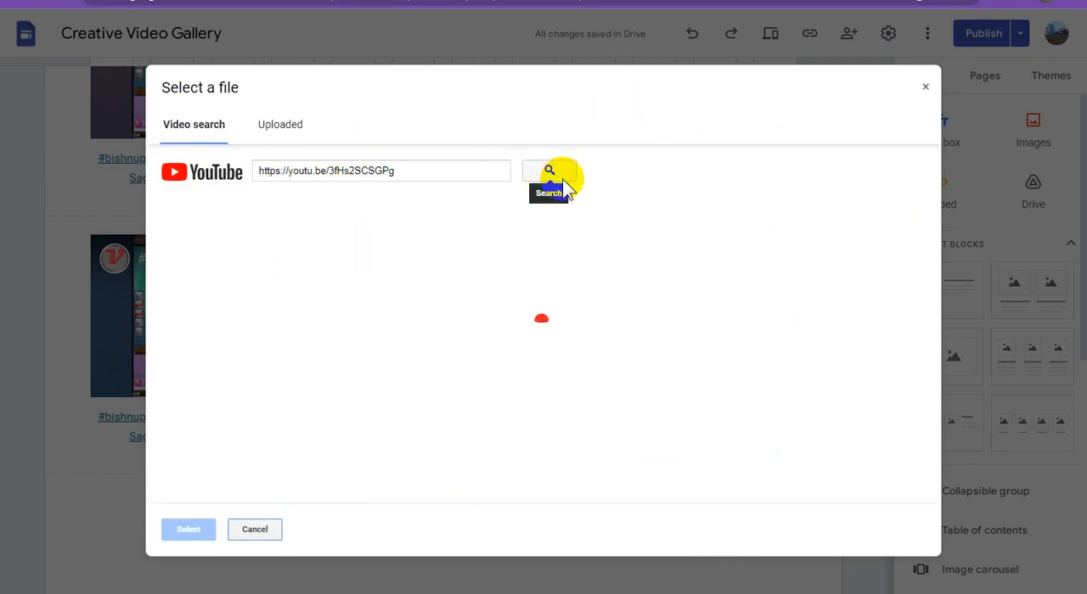
pyautogui.click(466, 248)
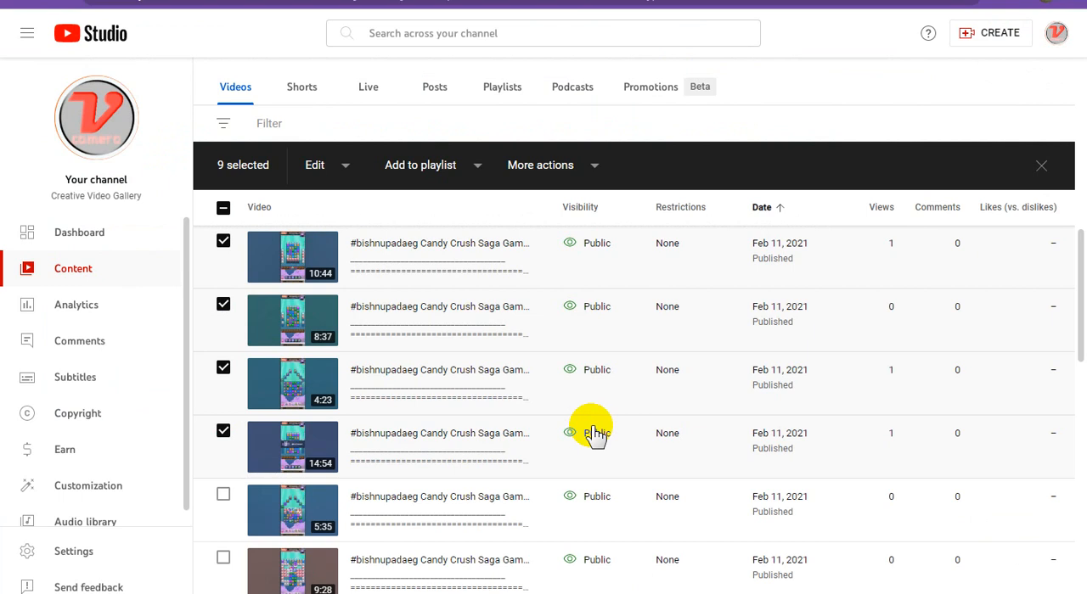
# Copy the 14:54 video's title, ending in Candy Crush Saga Game #59, in YouTube Studio and paste it as the fourth video's caption in Google Sites
pyautogui.scroll(-1, 594, 435)
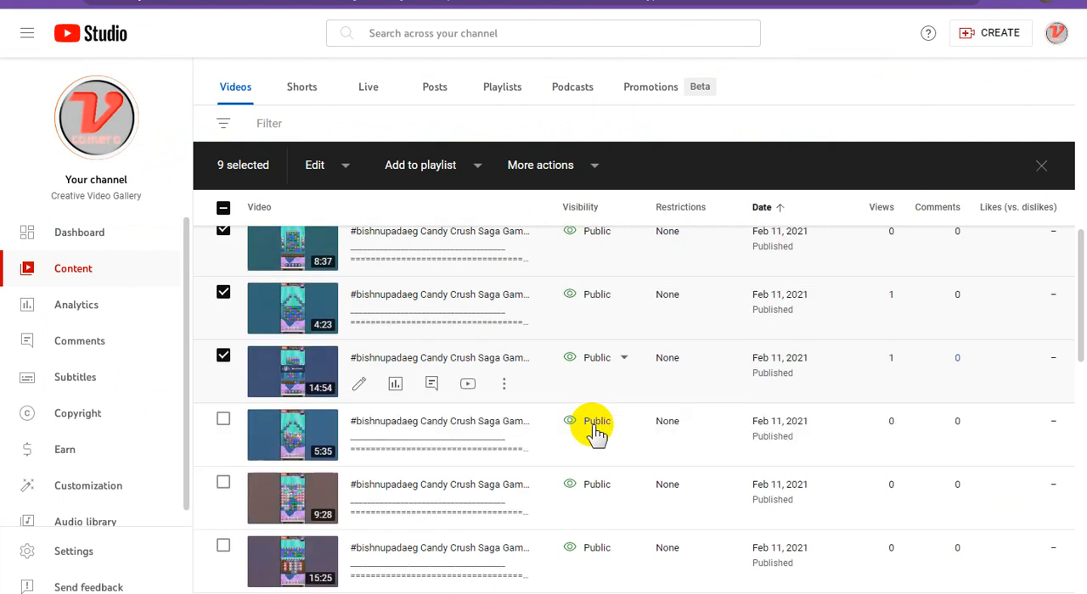
pyautogui.click(504, 389)
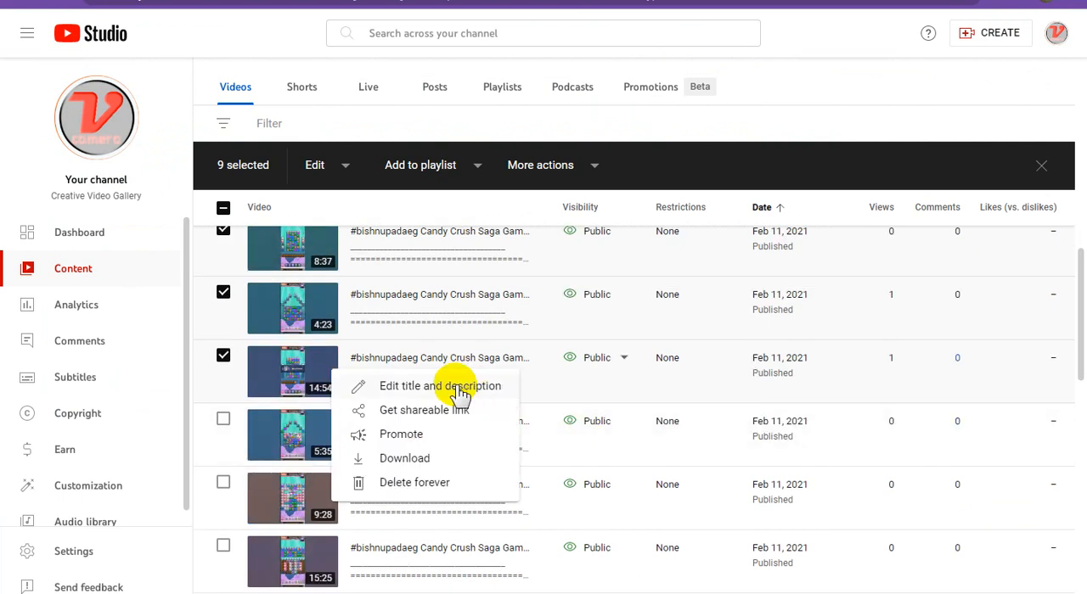
pyautogui.click(512, 390)
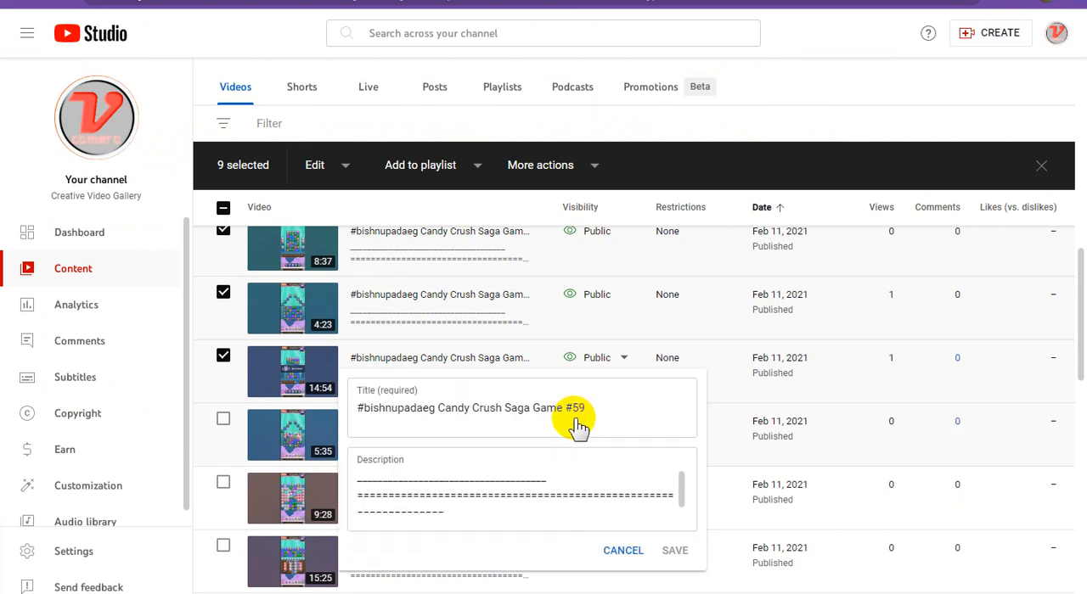
pyautogui.click(501, 408)
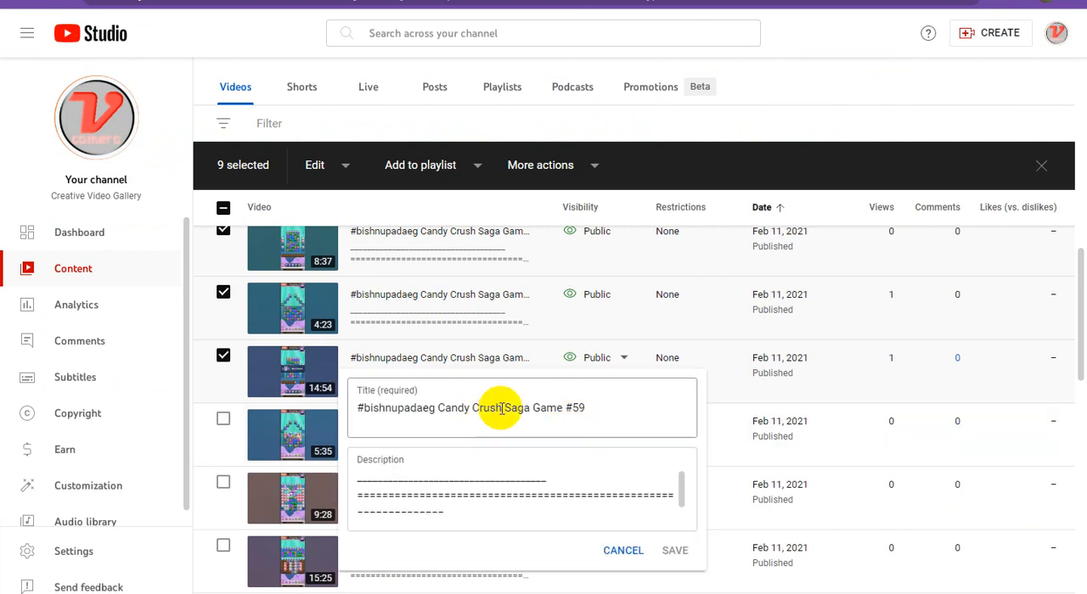
pyautogui.tripleClick(501, 409)
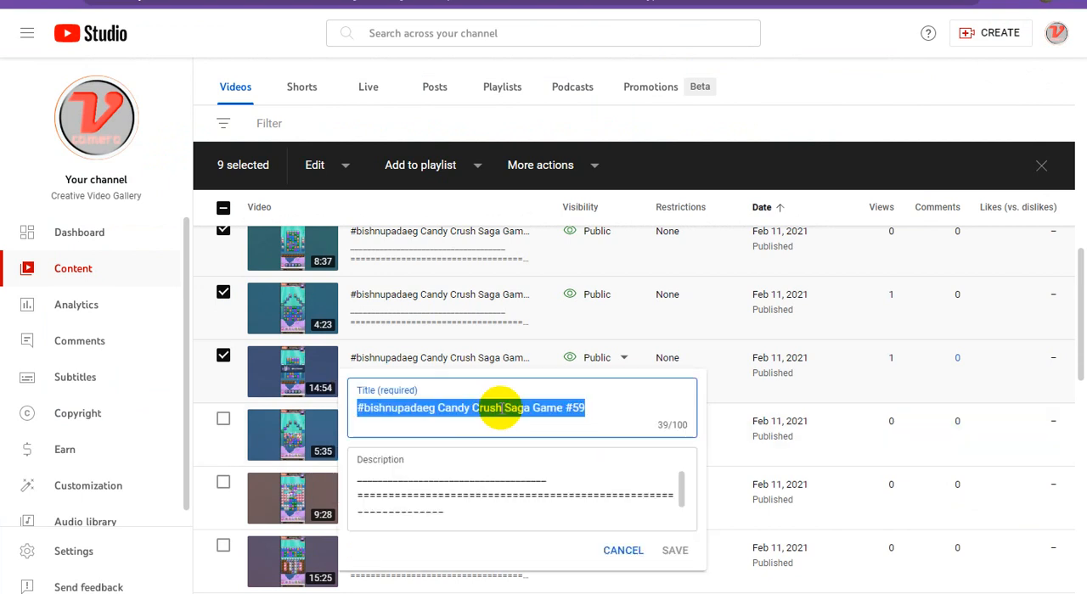
pyautogui.rightClick(500, 408)
pyautogui.click(558, 225)
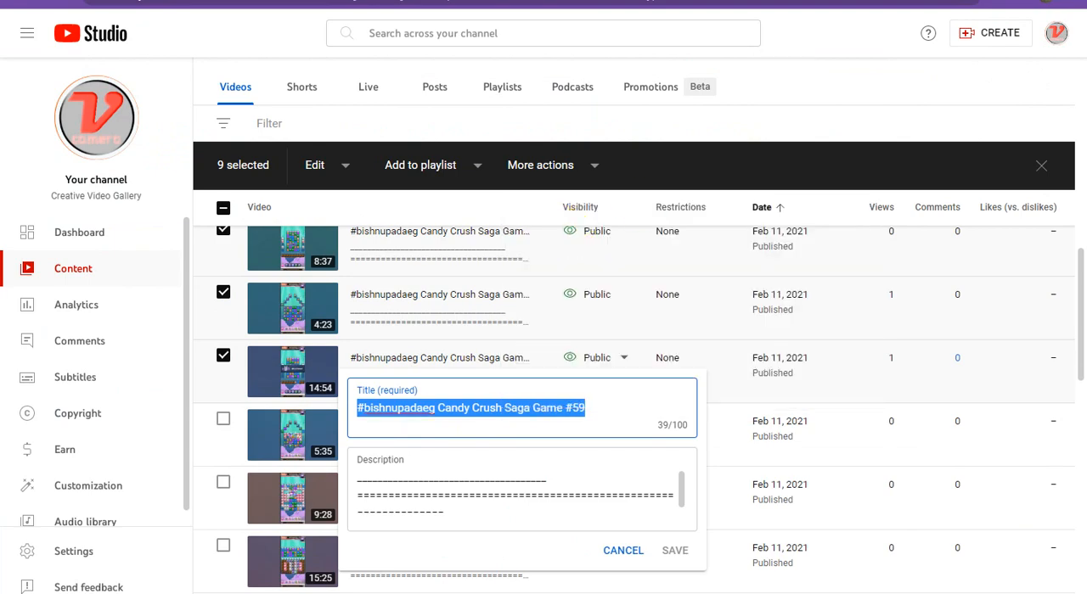
pyautogui.click(509, 1)
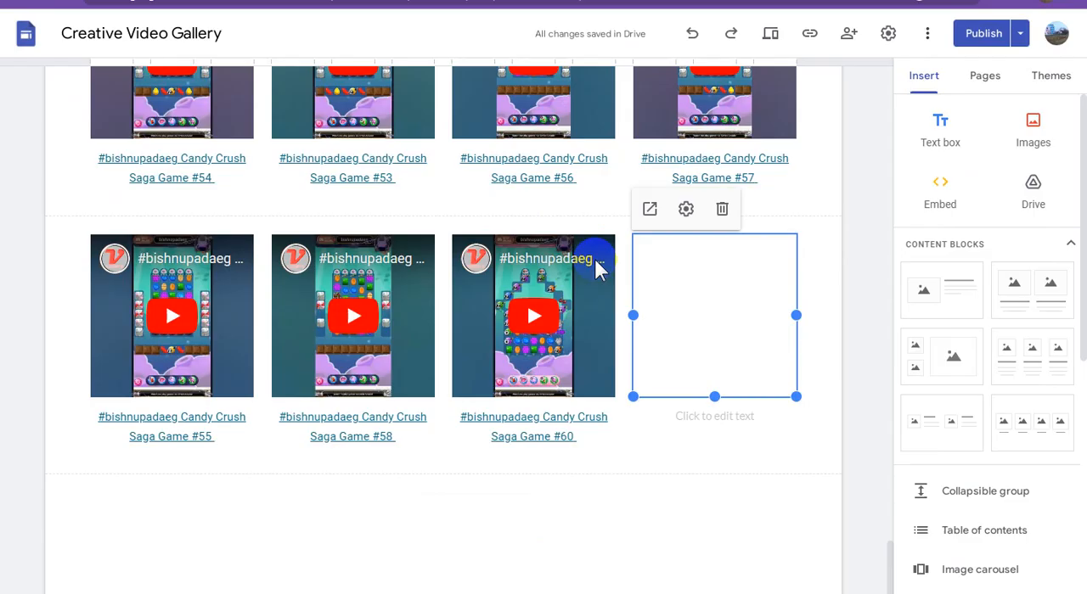
pyautogui.click(744, 417)
pyautogui.hotkey('ctrl', 'v')
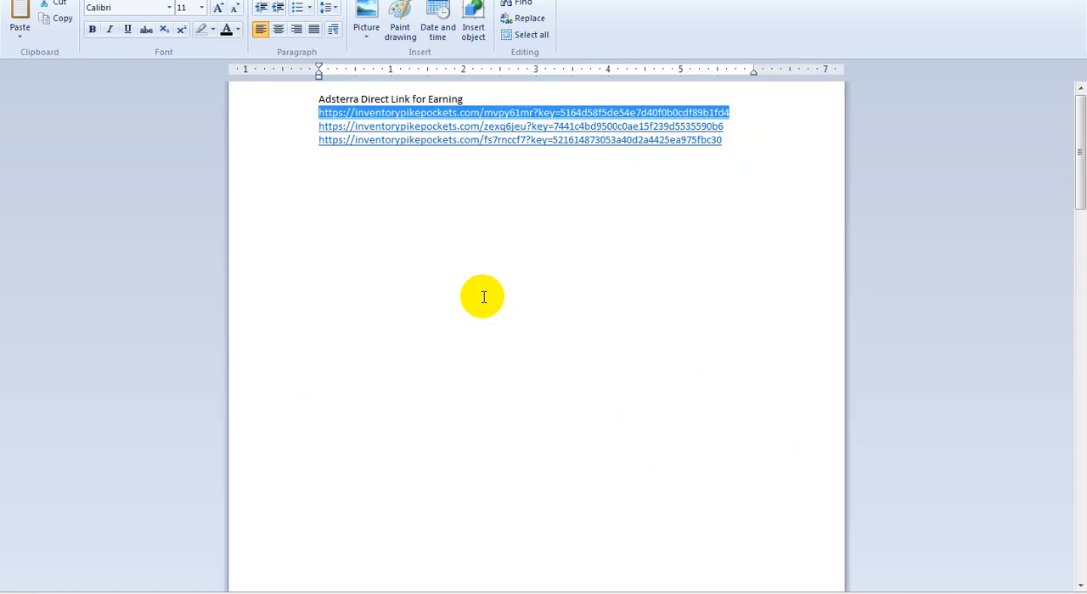
# Copy the second Adsterra direct link from the WordPad document and apply it as the link on the Game #59 caption in Google Sites
pyautogui.moveTo(726, 125); pyautogui.dragTo(263, 126)
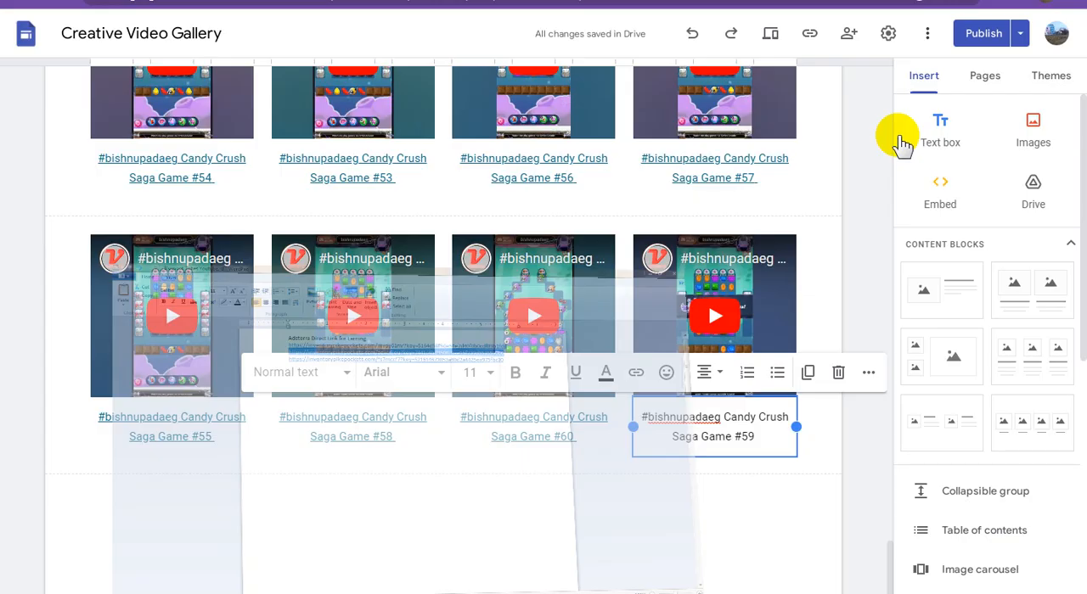
pyautogui.tripleClick(709, 419)
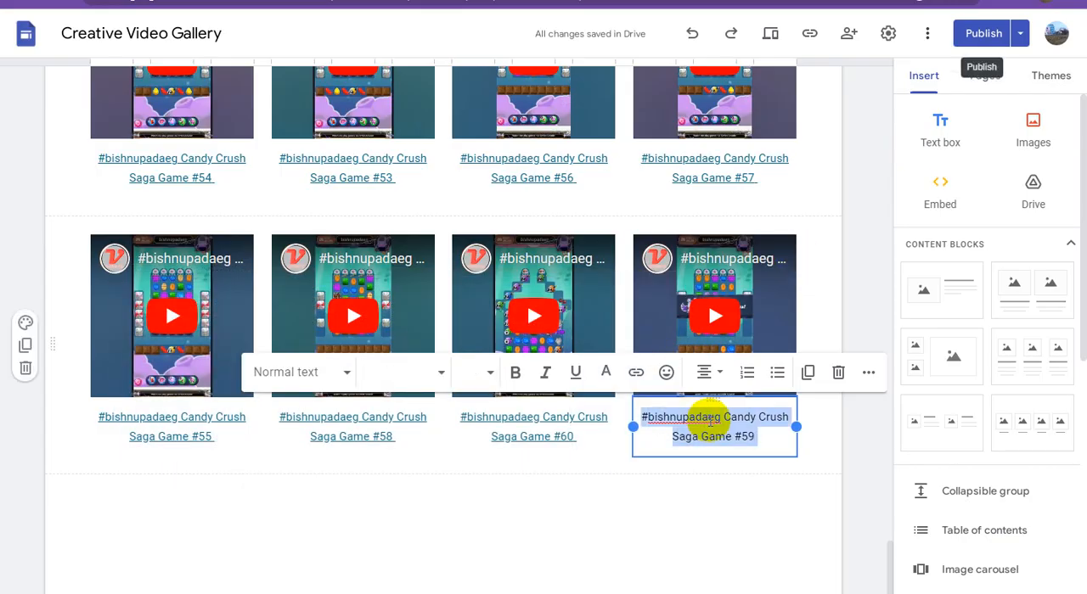
pyautogui.click(639, 380)
pyautogui.hotkey('ctrl', 'v')
pyautogui.click(886, 523)
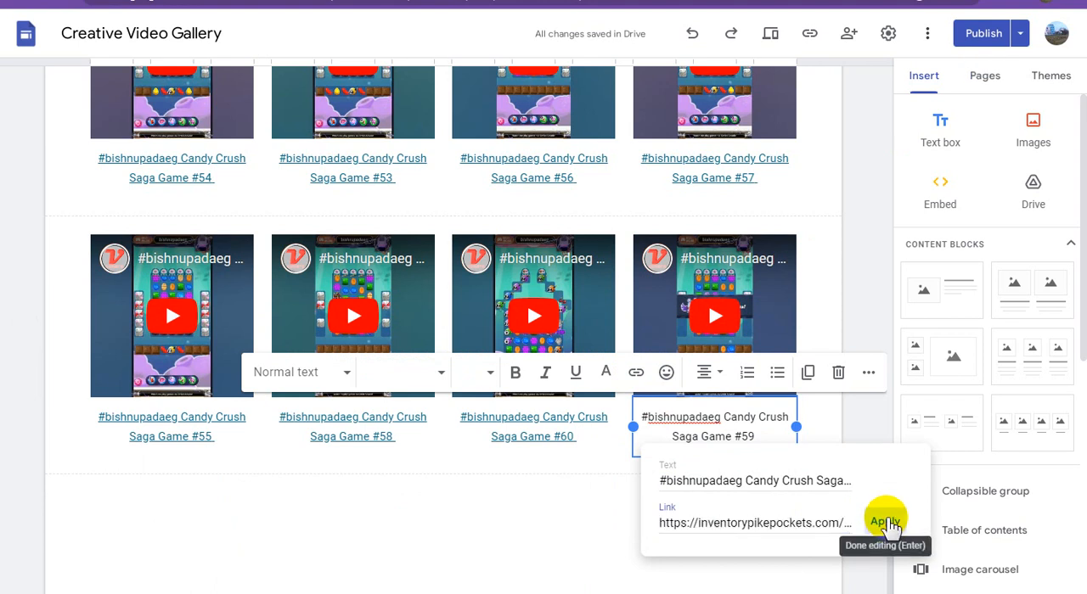
pyautogui.click(761, 524)
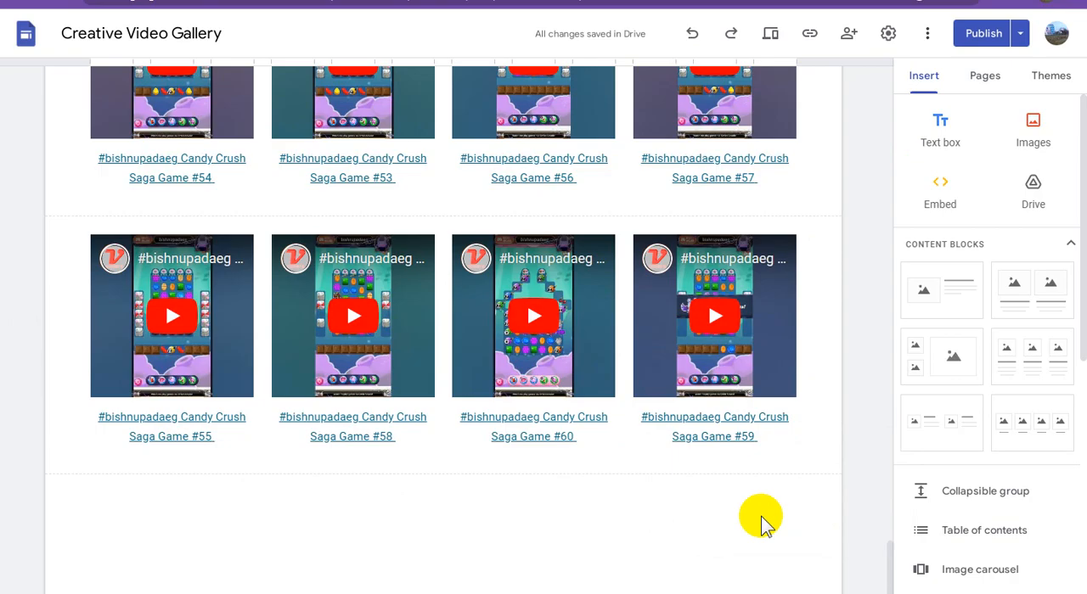
# Return to YouTube Studio, leave the 14:54 video's title editor without saving, then select the 5:35 video and copy its shareable link
pyautogui.click(761, 1)
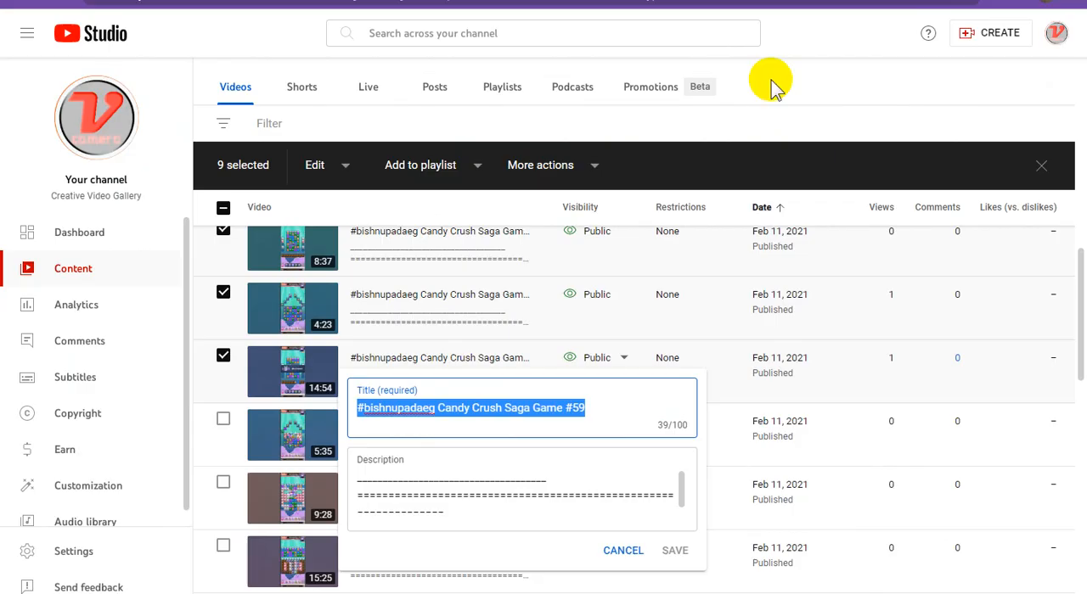
pyautogui.click(857, 81)
pyautogui.scroll(-1, 667, 357)
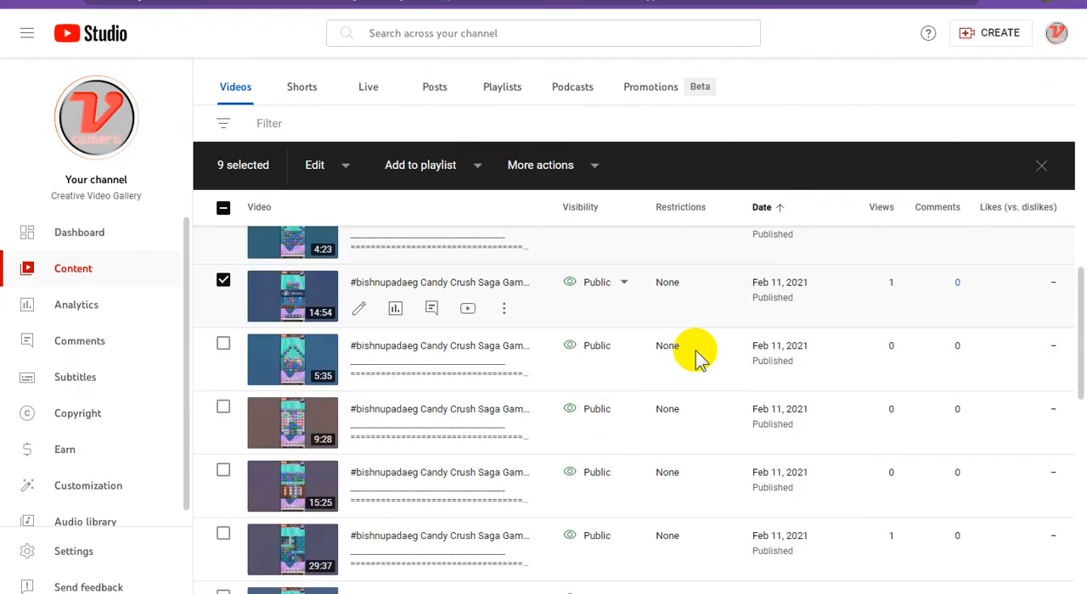
pyautogui.click(224, 348)
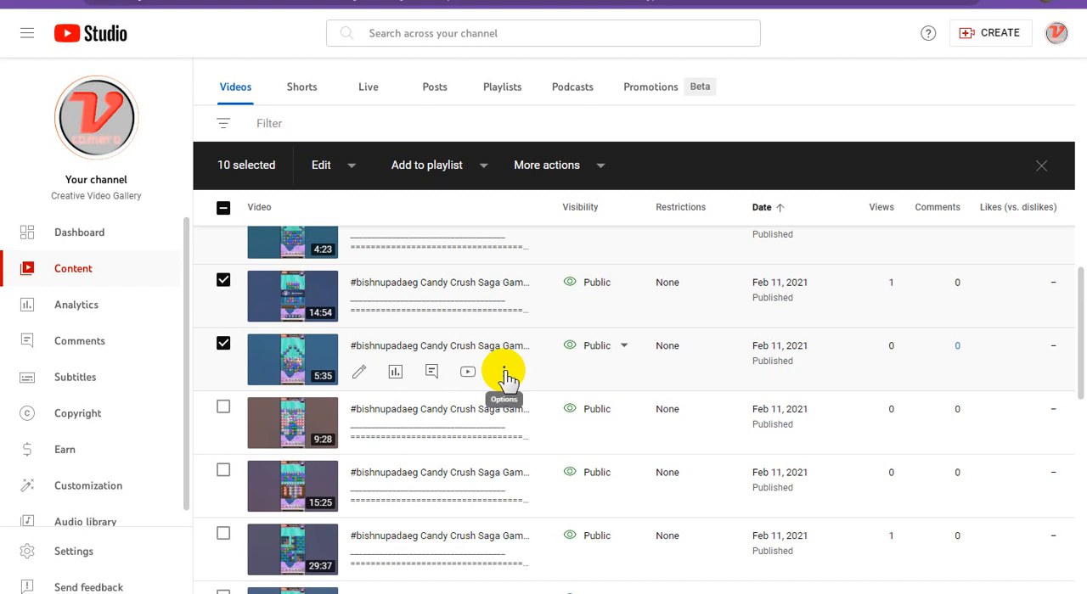
pyautogui.click(504, 375)
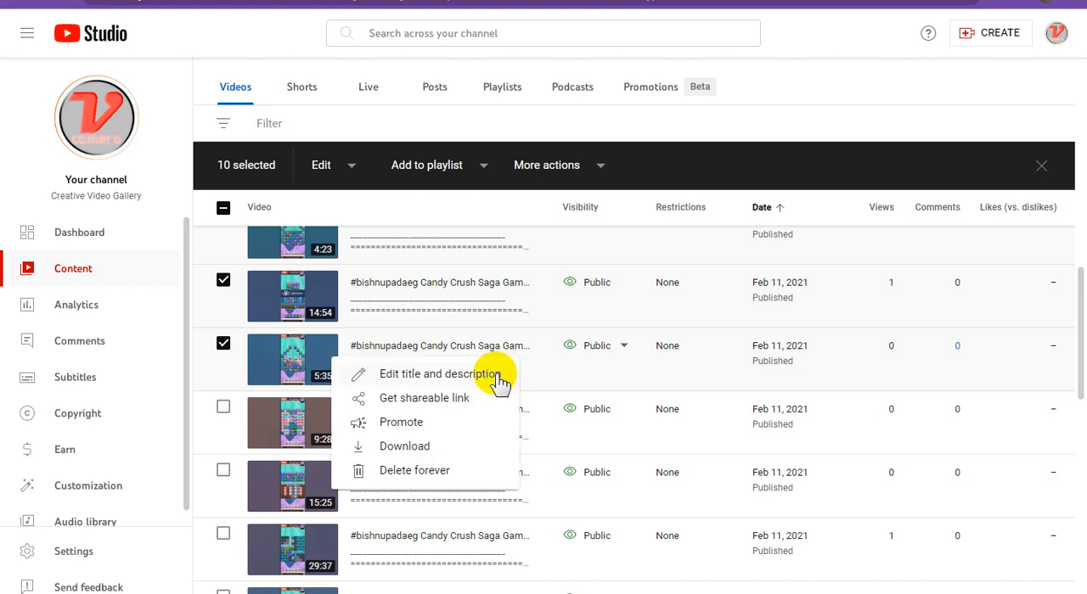
pyautogui.click(433, 399)
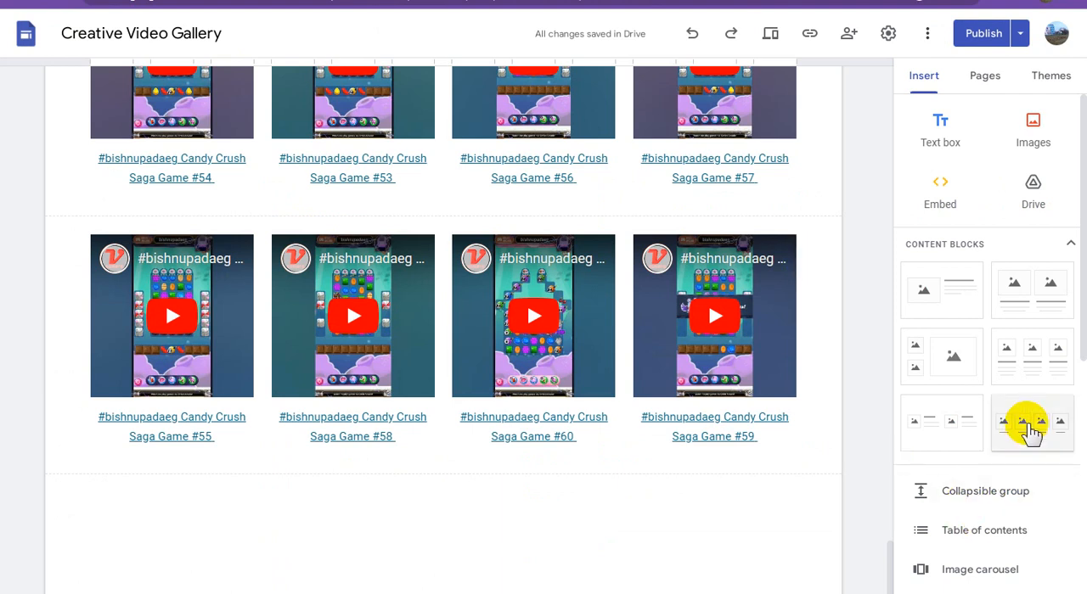
# In Google Sites, add another four-column image-and-caption block and embed the 5:35 video in its first placeholder using the copied link
pyautogui.click(1028, 426)
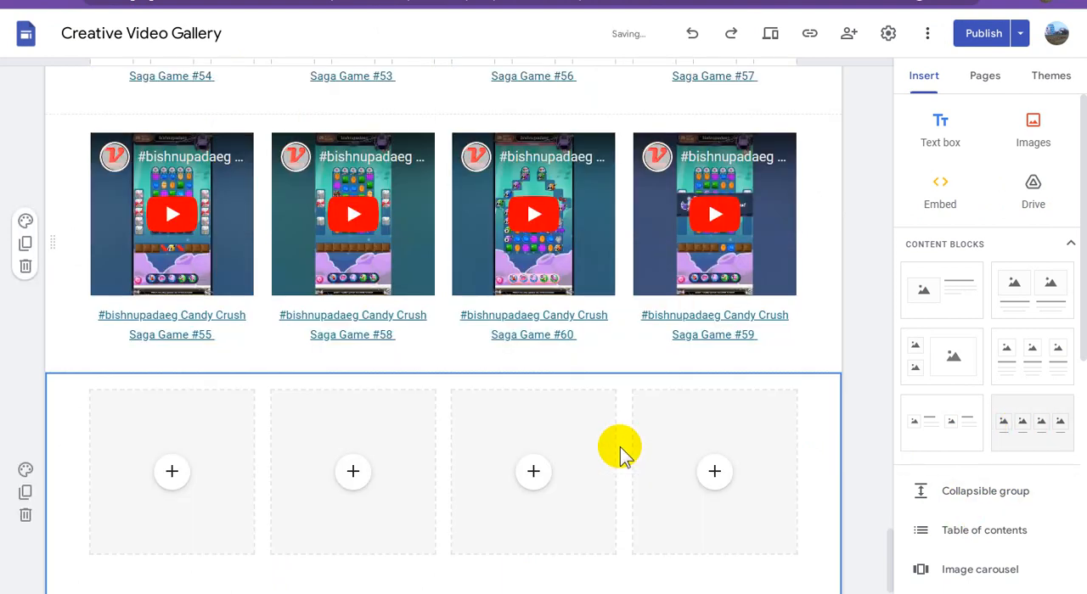
pyautogui.scroll(-2, 173, 472)
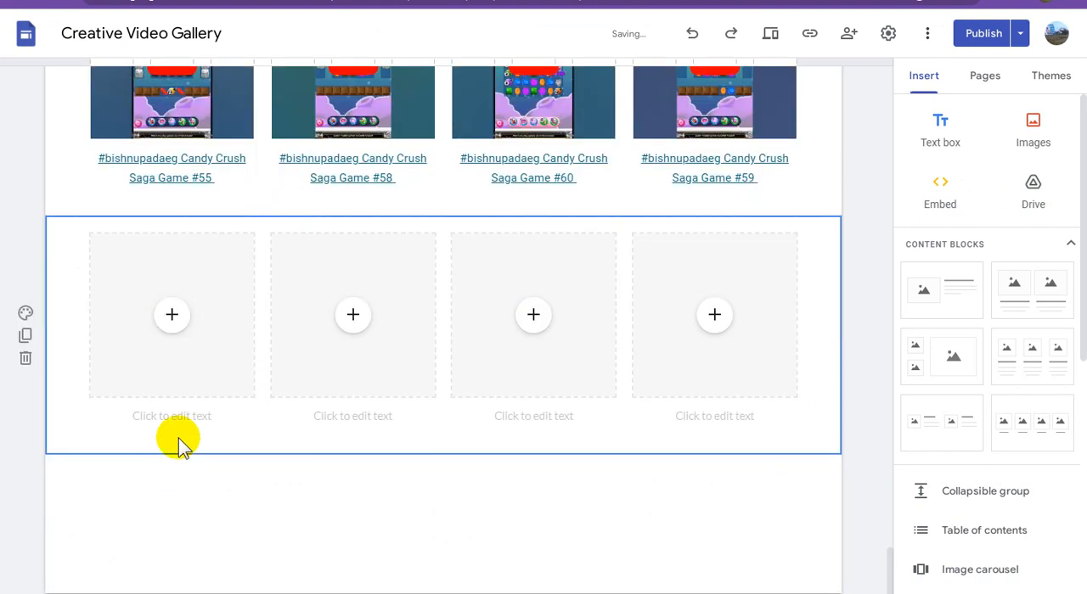
pyautogui.click(172, 319)
pyautogui.click(246, 467)
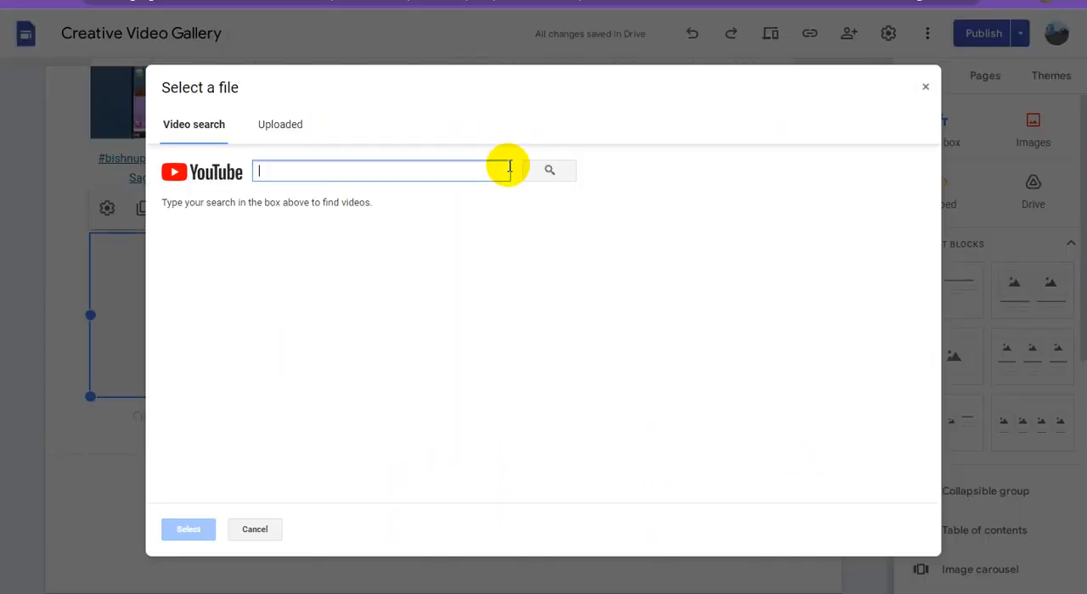
pyautogui.hotkey('ctrl', 'v')
pyautogui.click(552, 170)
pyautogui.click(425, 259)
pyautogui.click(191, 532)
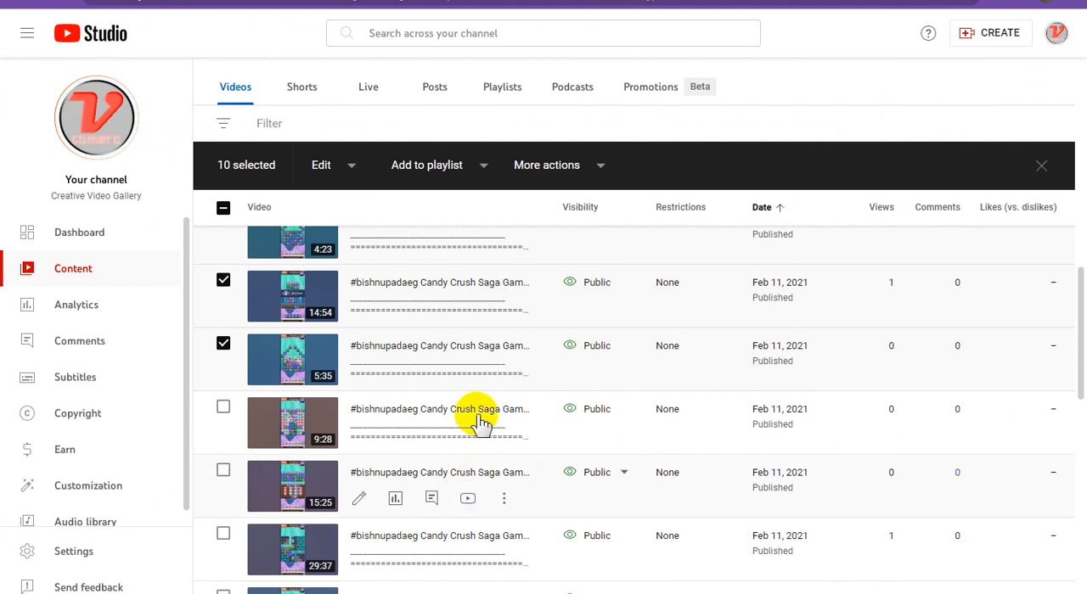
# Copy the 5:35 video's title, ending in Candy Crush Saga Game #61, in YouTube Studio and paste it as the first video's caption in Google Sites
pyautogui.moveTo(505, 377)
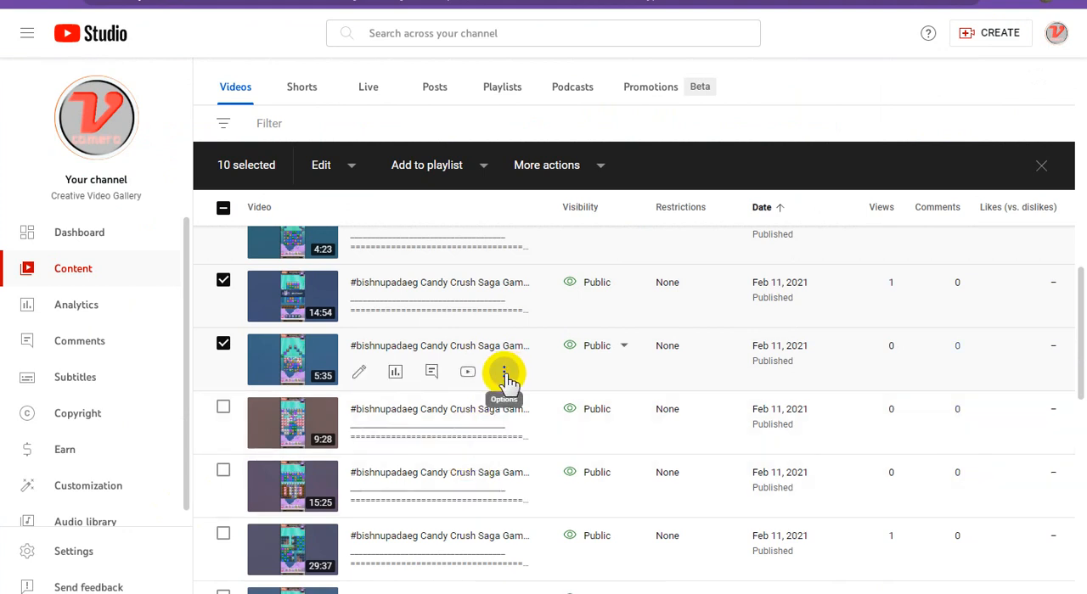
pyautogui.click(505, 374)
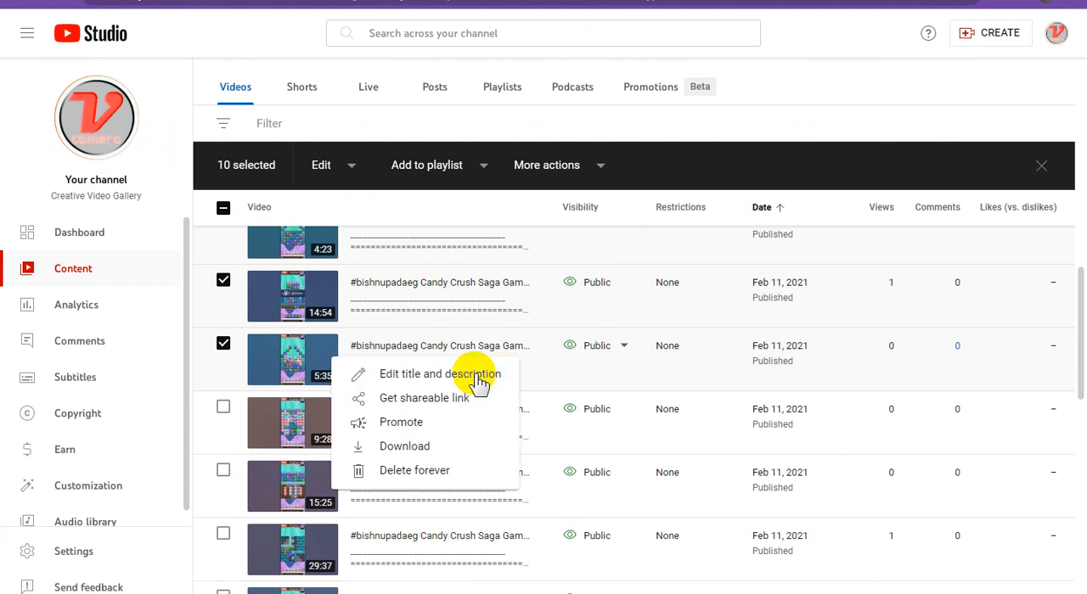
pyautogui.click(501, 379)
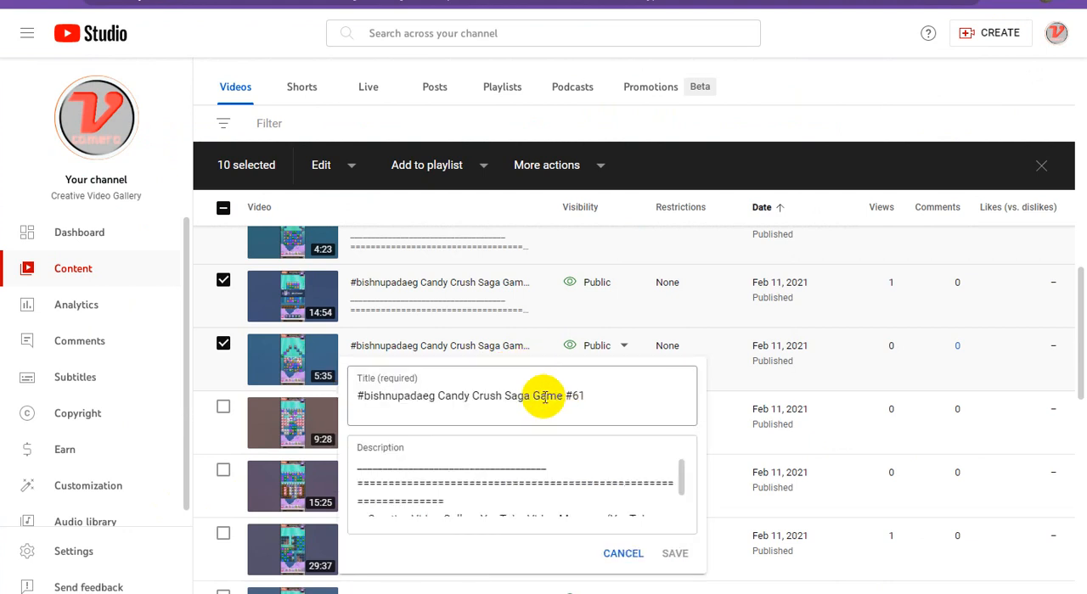
pyautogui.tripleClick(535, 395)
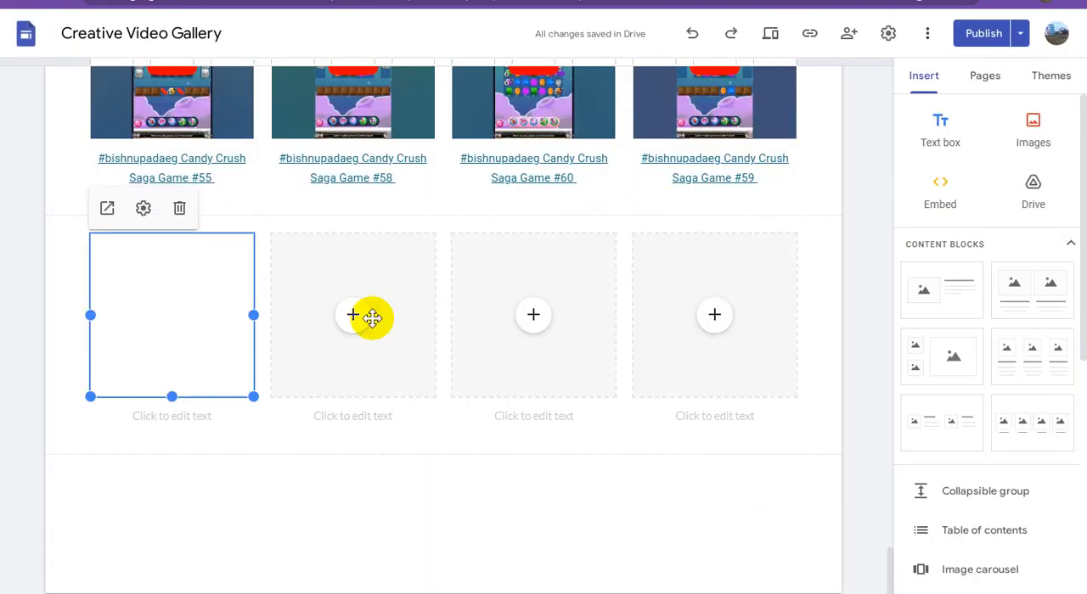
pyautogui.click(202, 417)
pyautogui.hotkey('ctrl', 'v')
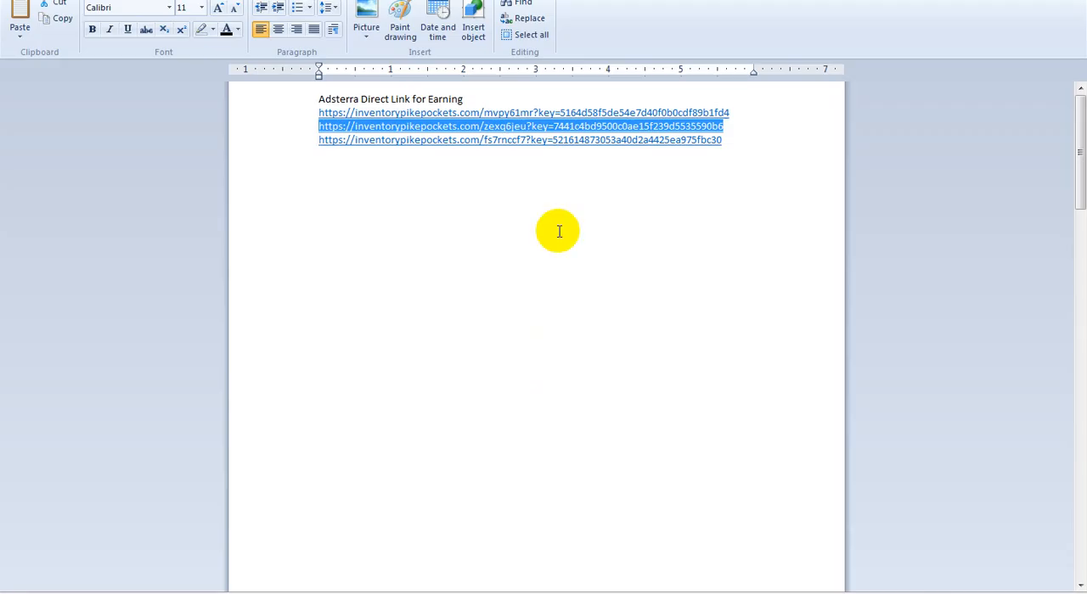
# Copy the third Adsterra direct link from the WordPad document and apply it as the link on the Game #61 caption in Google Sites
pyautogui.doubleClick(716, 141)
pyautogui.click(315, 148)
pyautogui.click(259, 141)
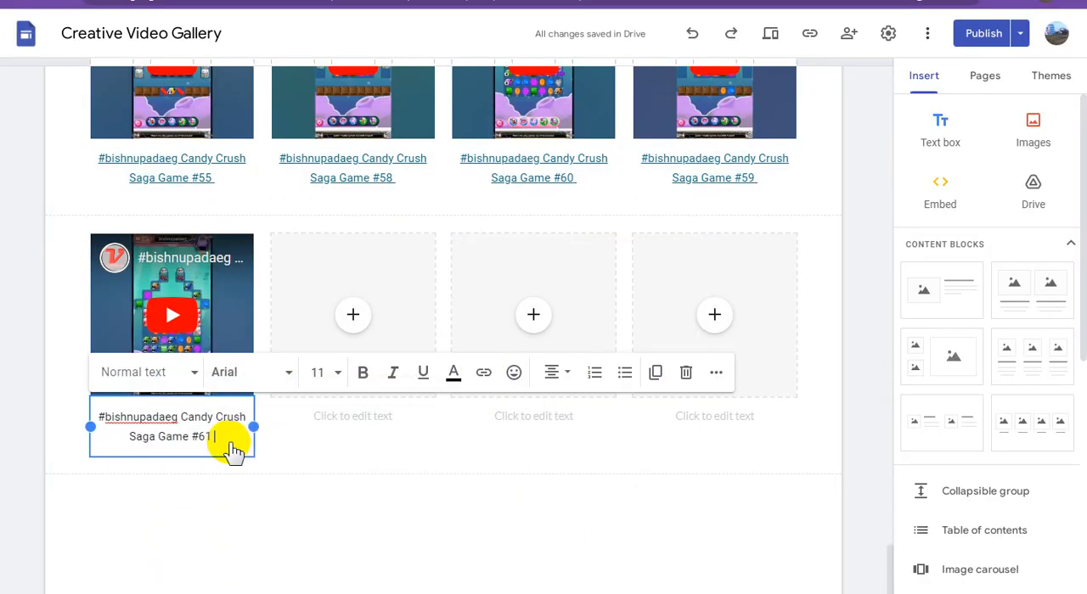
pyautogui.tripleClick(192, 425)
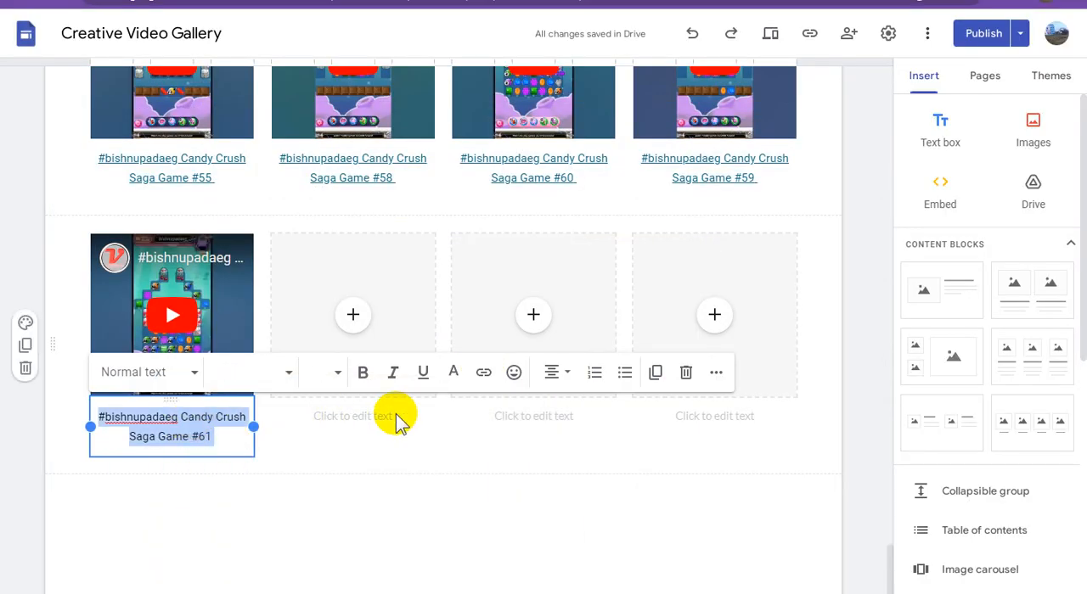
pyautogui.click(483, 373)
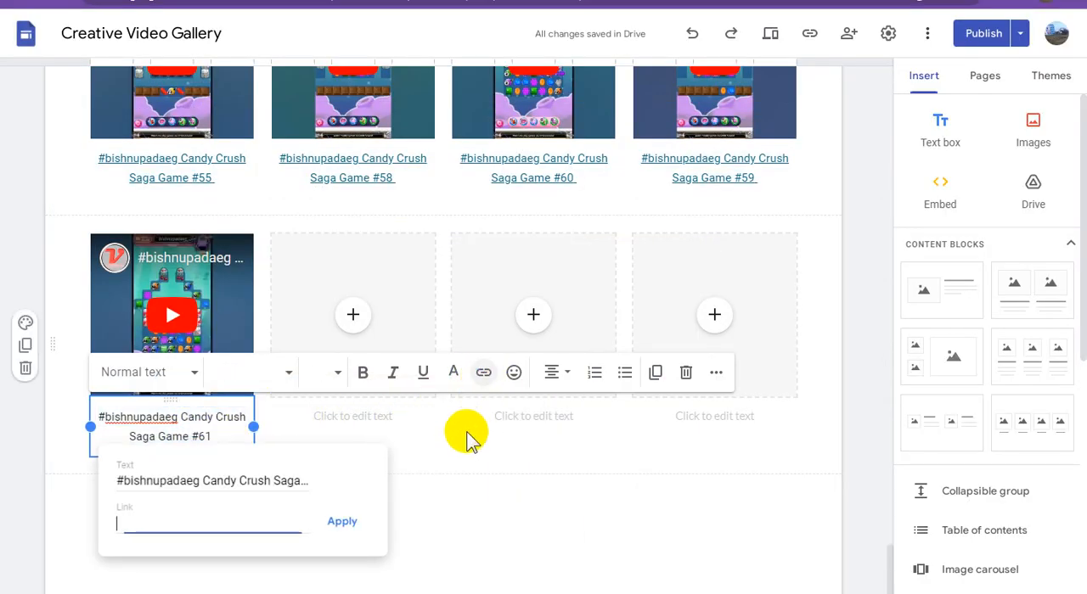
pyautogui.hotkey('ctrl', 'v')
pyautogui.click(350, 523)
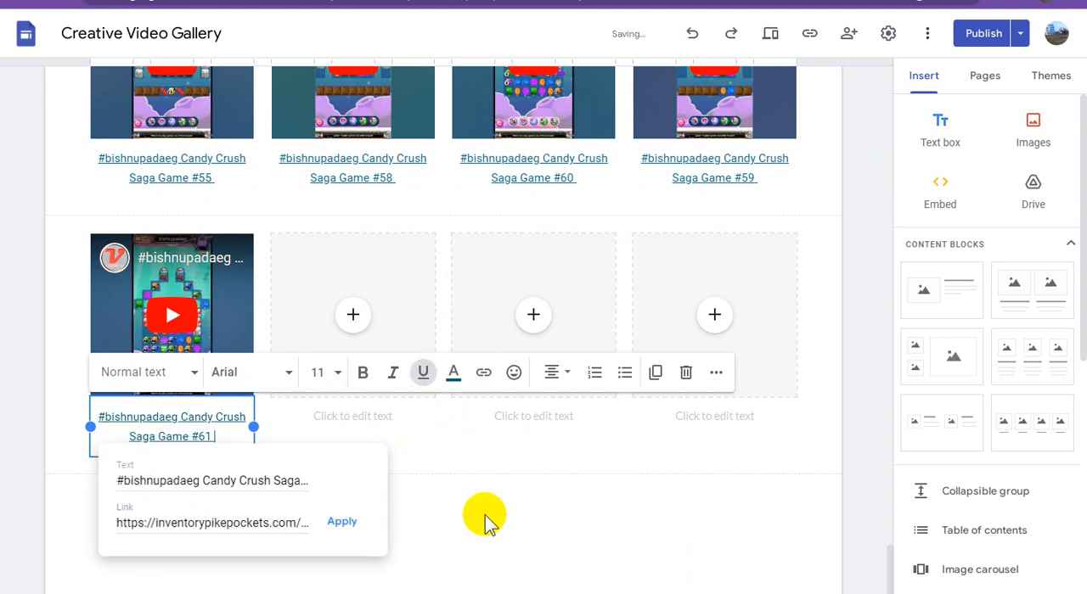
pyautogui.click(577, 530)
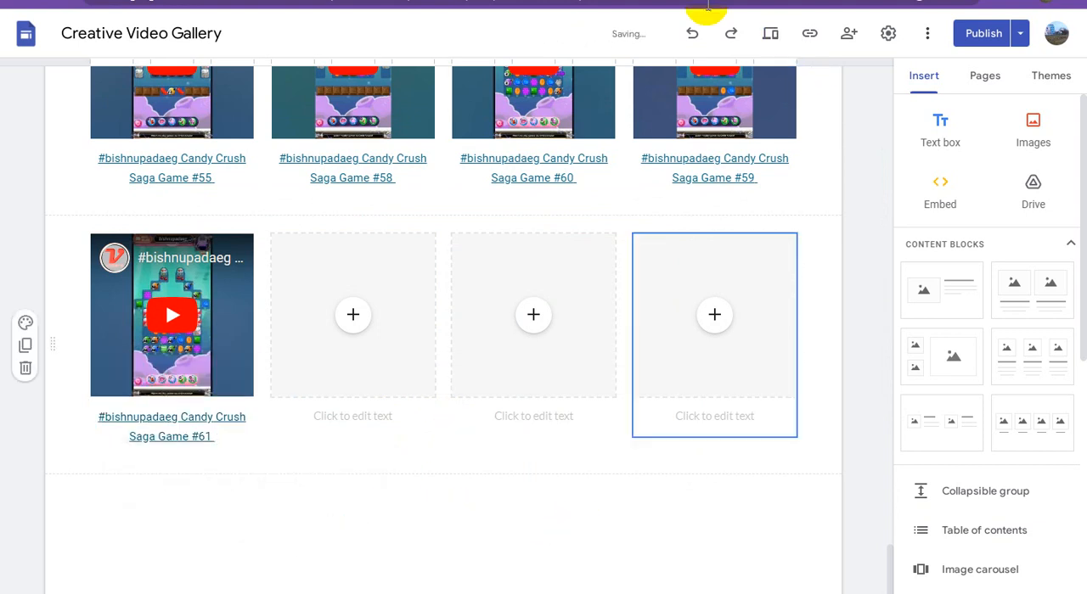
# Return to YouTube Studio, leave the 5:35 video's title editor without saving, select the 9:28 video and copy its shareable link
pyautogui.click(703, 4)
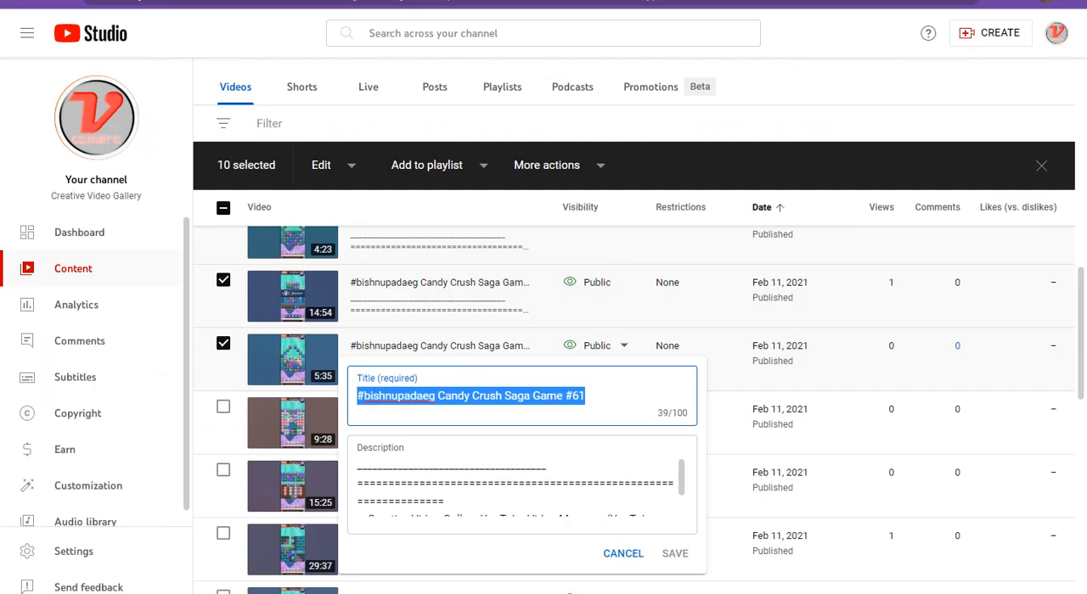
pyautogui.click(841, 108)
pyautogui.scroll(-1, 619, 358)
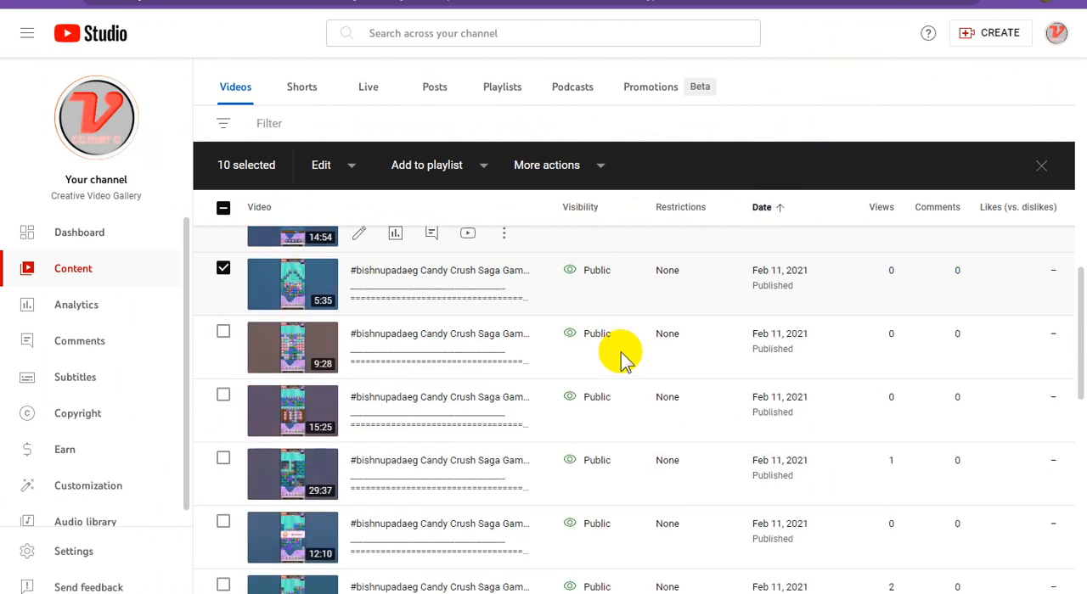
pyautogui.click(223, 333)
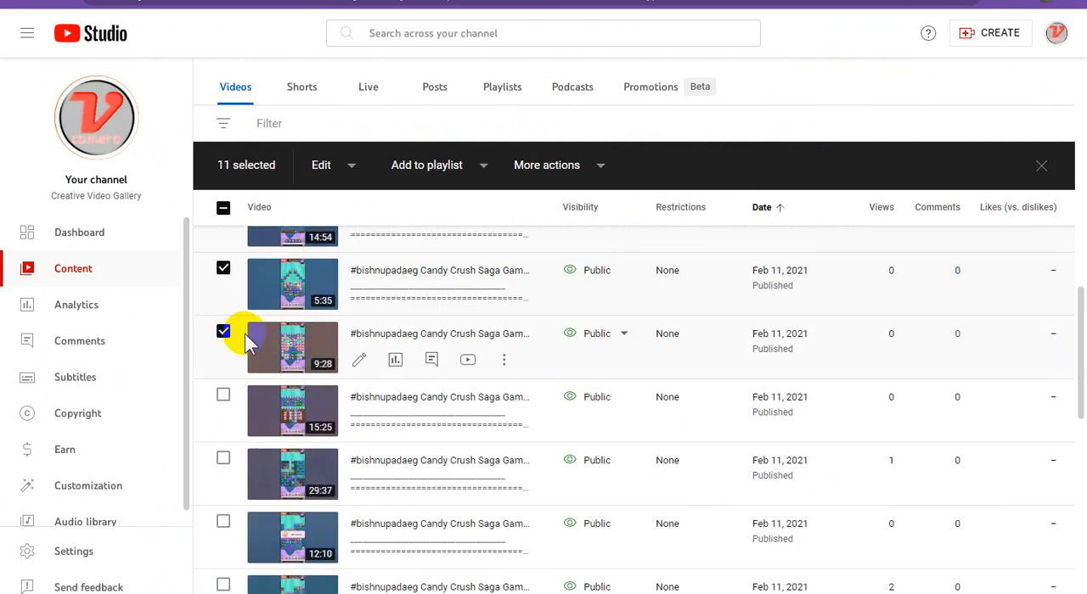
pyautogui.click(504, 361)
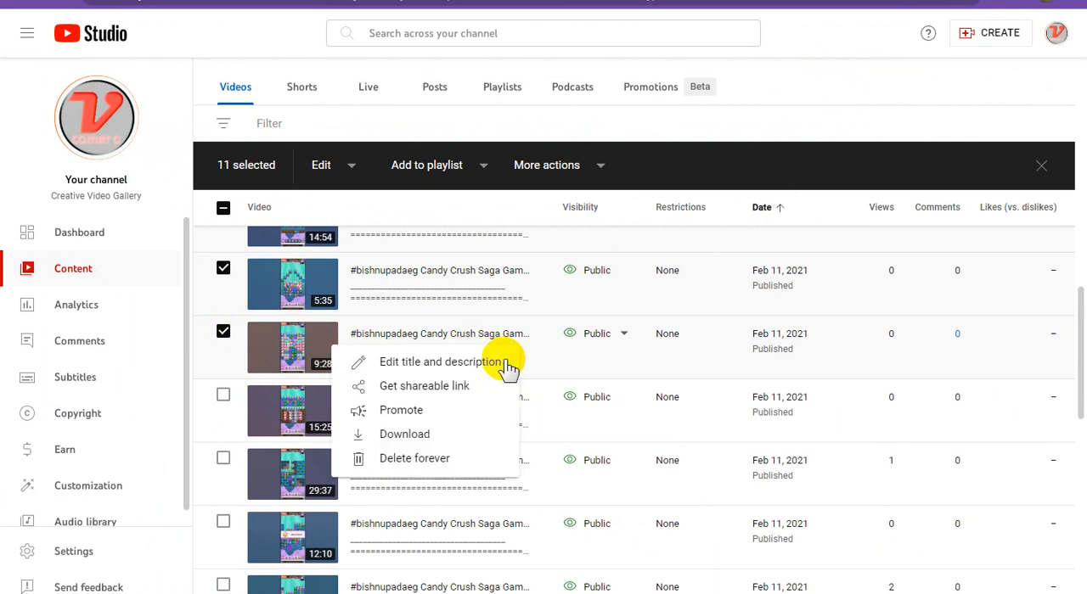
pyautogui.click(441, 390)
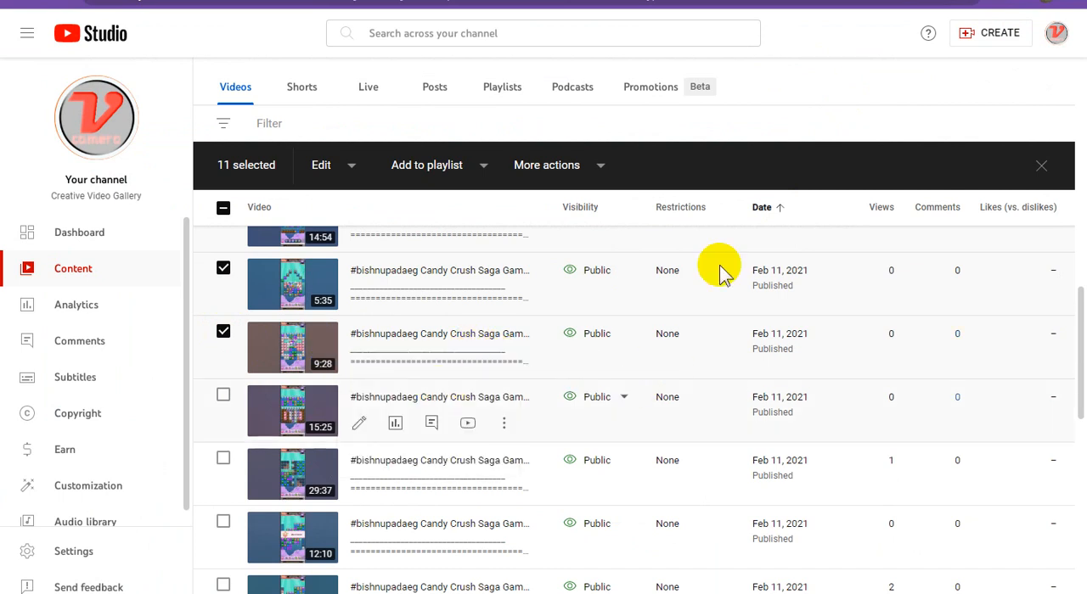
# In Google Sites, embed the 9:28 YouTube video in the new block's second placeholder by searching with the copied link
pyautogui.click(788, 0)
pyautogui.click(353, 315)
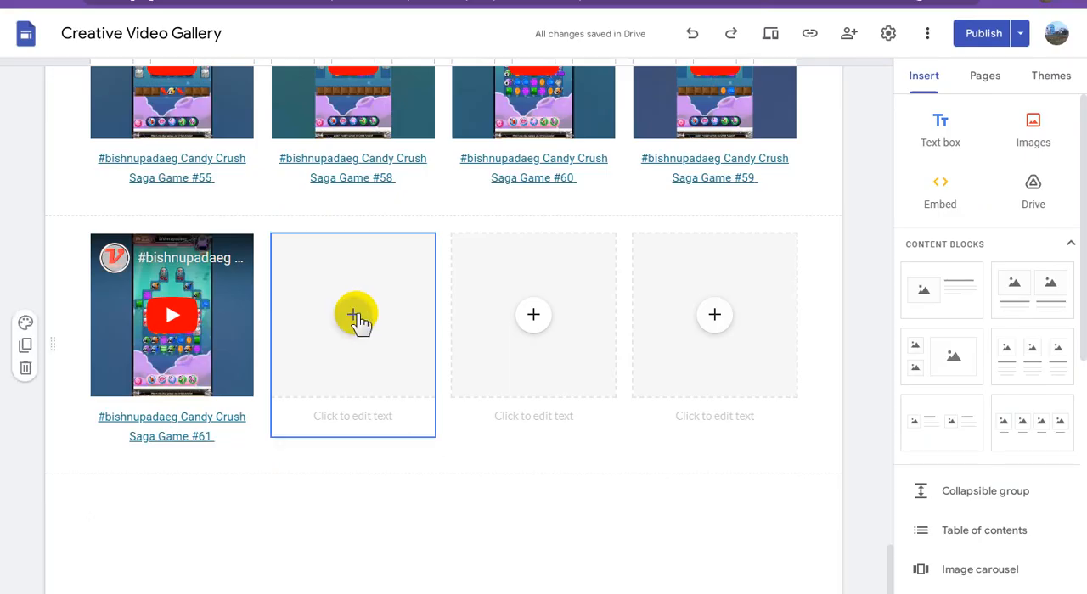
pyautogui.click(355, 317)
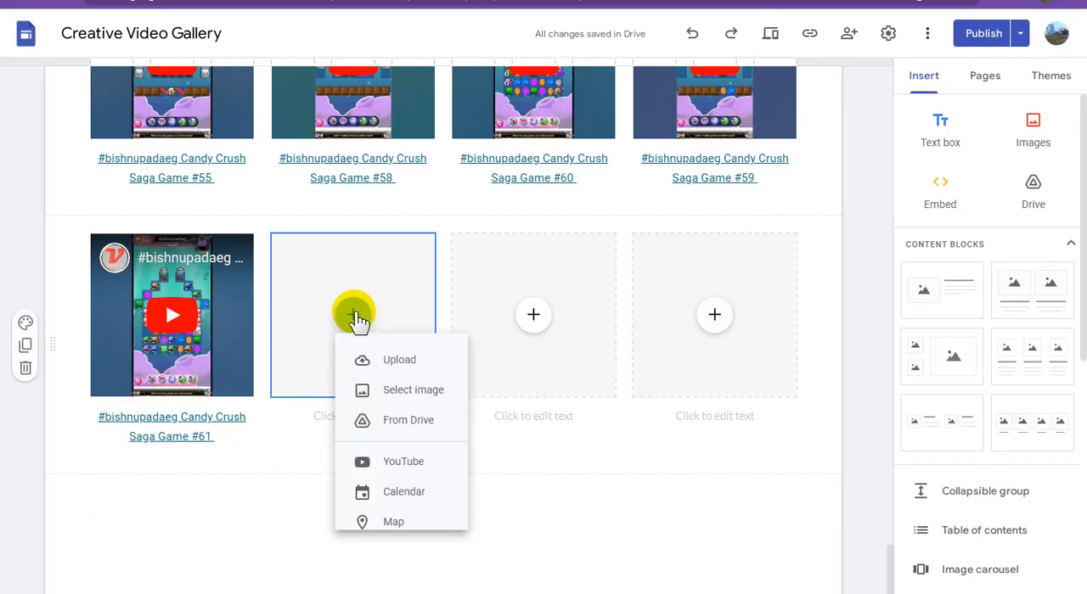
pyautogui.click(431, 462)
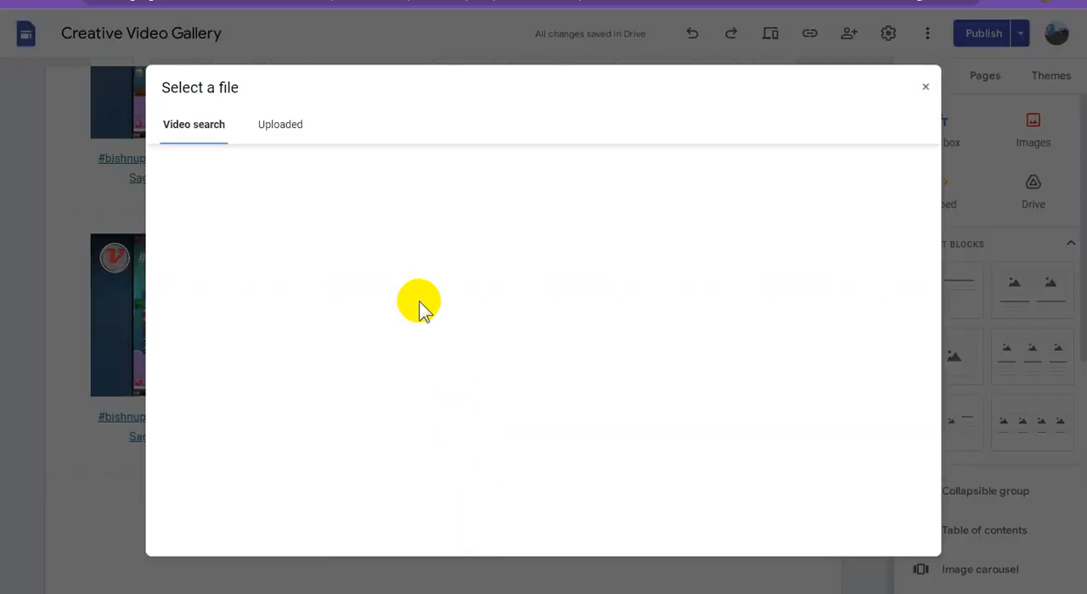
pyautogui.write('https://youtu.be/S8kl4Zkz0Oc')
pyautogui.click(552, 172)
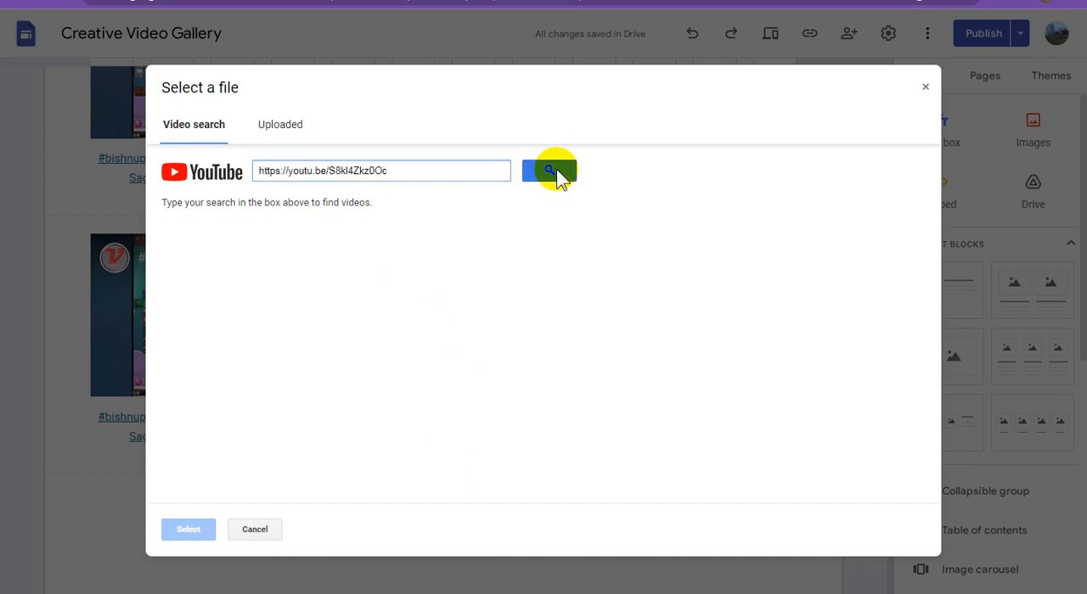
pyautogui.click(388, 246)
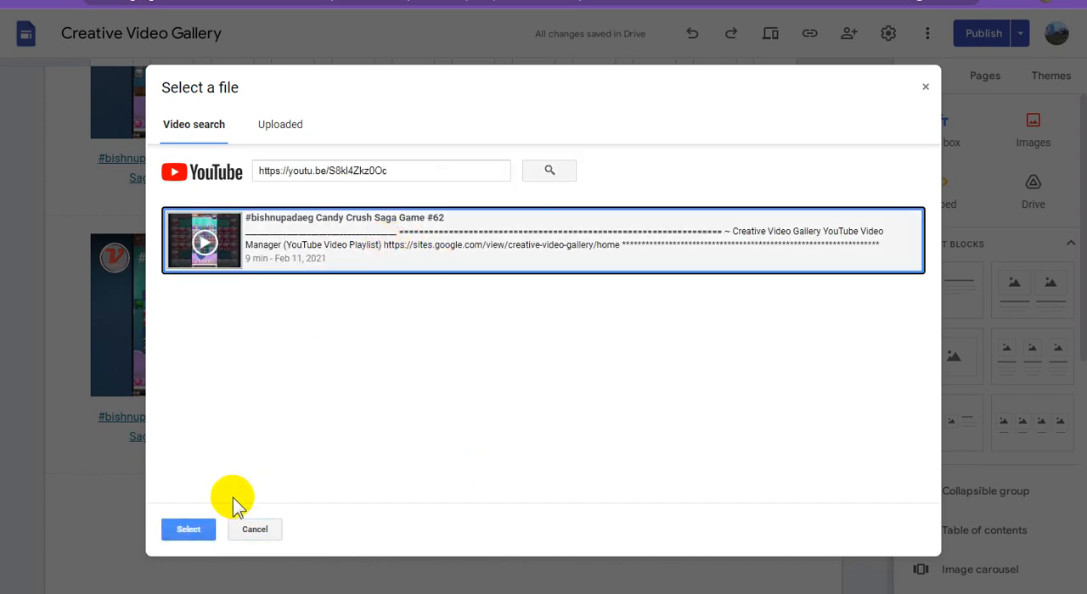
pyautogui.click(197, 528)
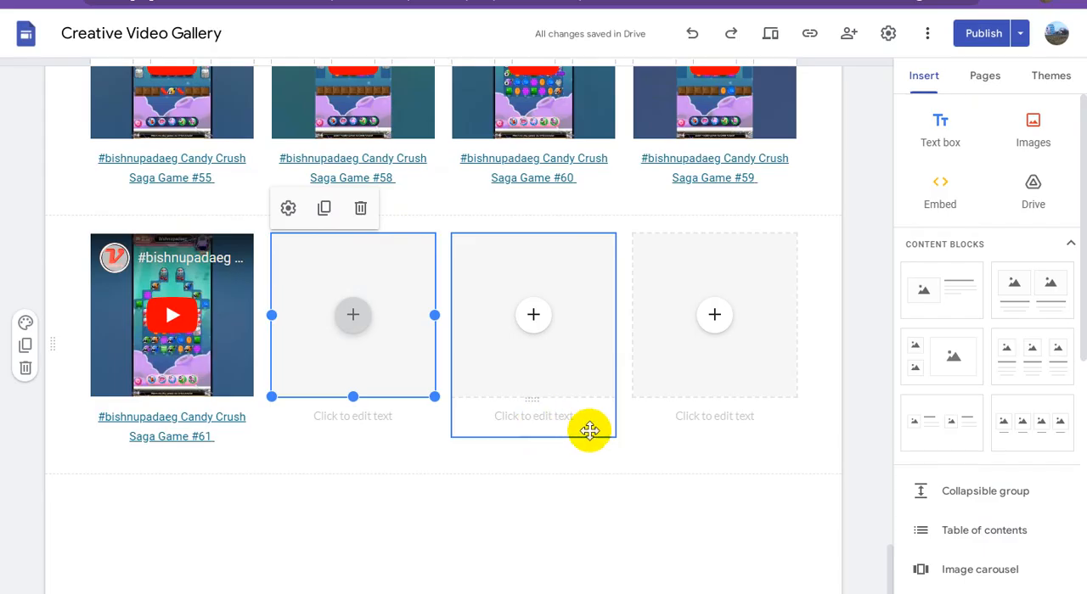
# Copy the 9:28 video's title, ending in Candy Crush Saga Game #62, in YouTube Studio and paste it as the second video's caption in Google Sites
pyautogui.click(630, 0)
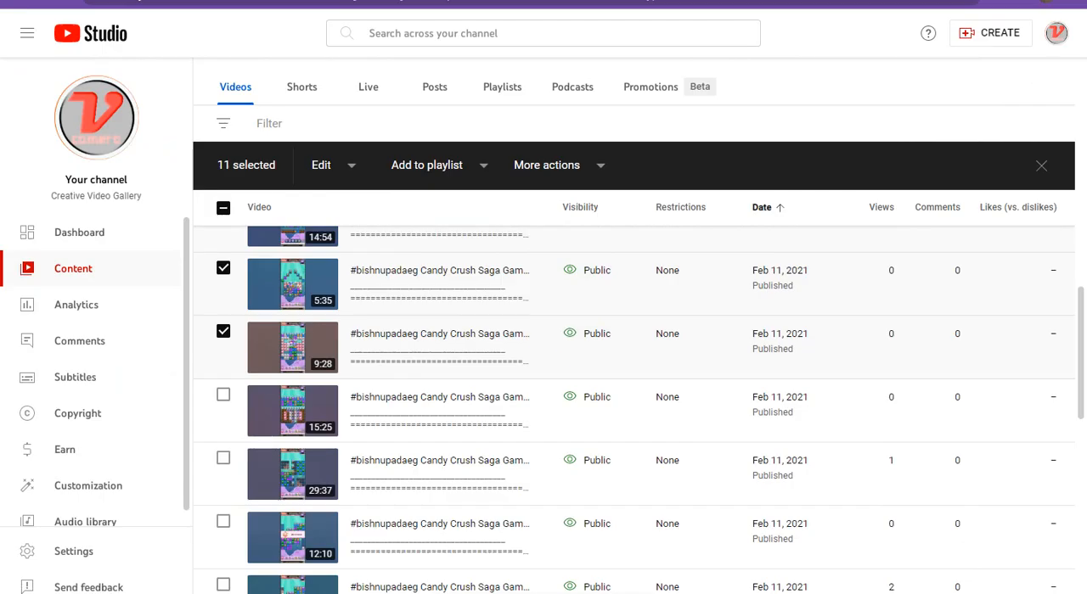
pyautogui.moveTo(516, 355)
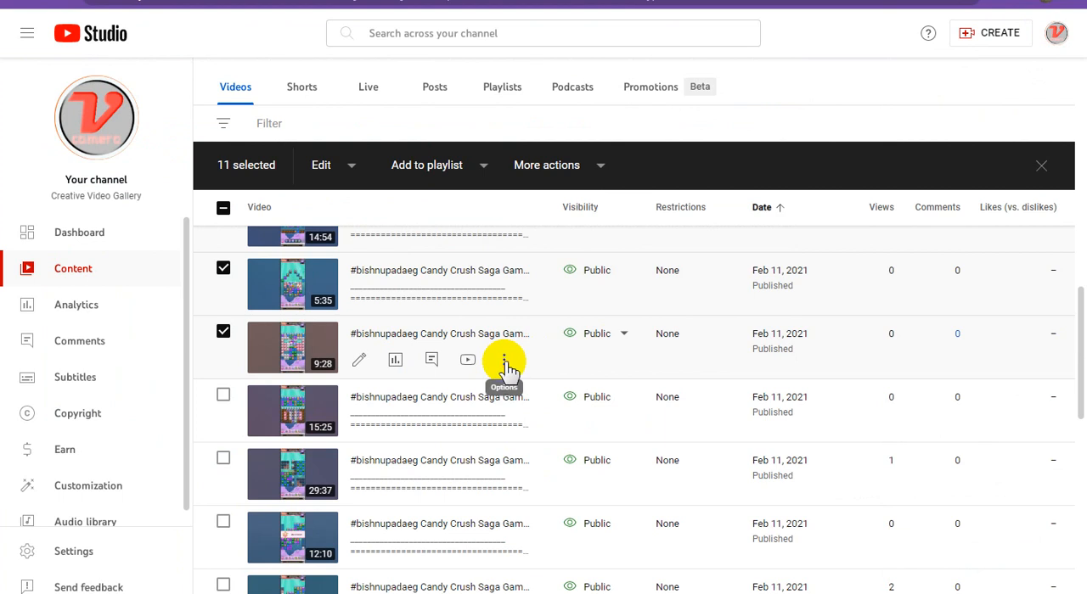
pyautogui.click(503, 365)
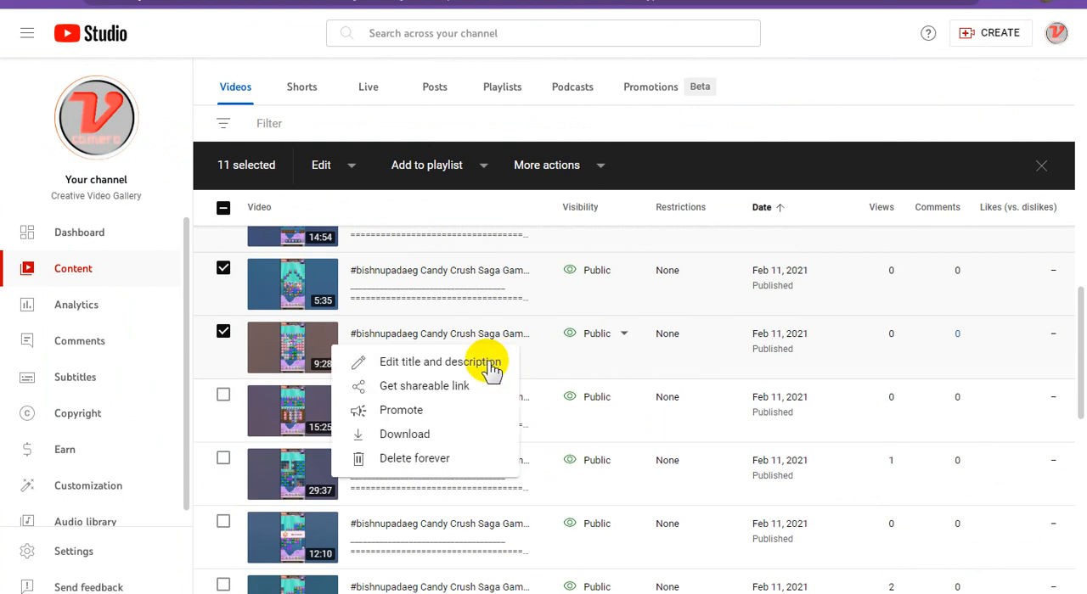
pyautogui.click(513, 363)
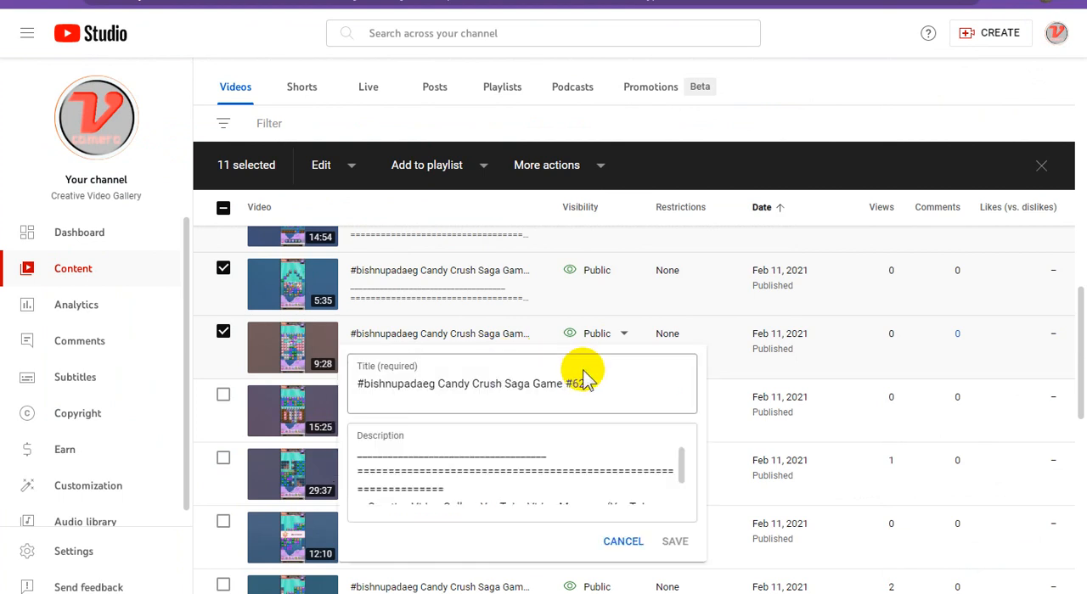
pyautogui.tripleClick(552, 384)
pyautogui.hotkey('ctrl', 'c')
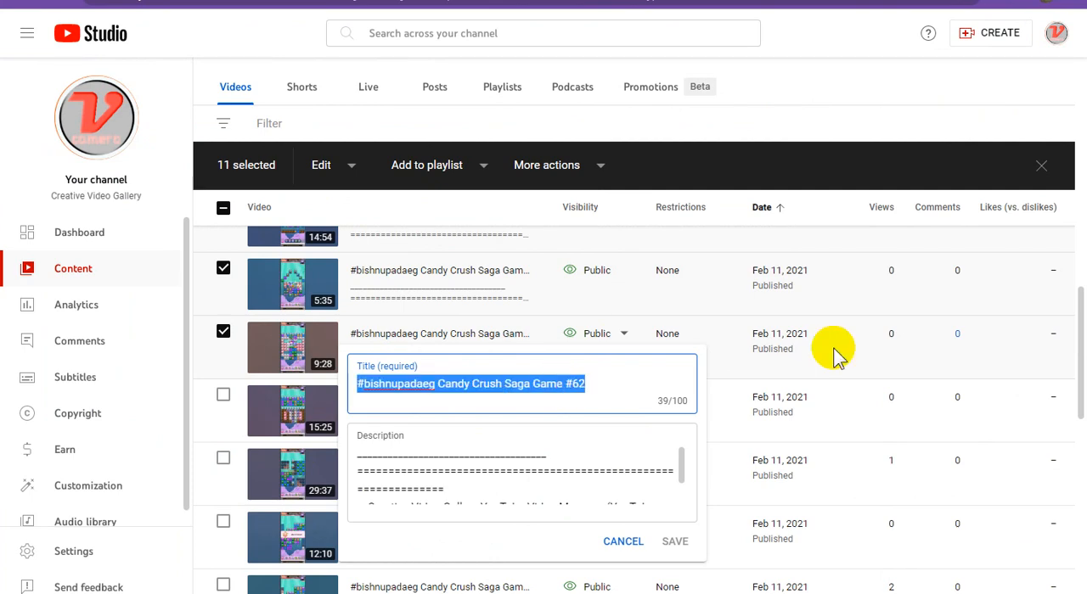
pyautogui.click(730, 1)
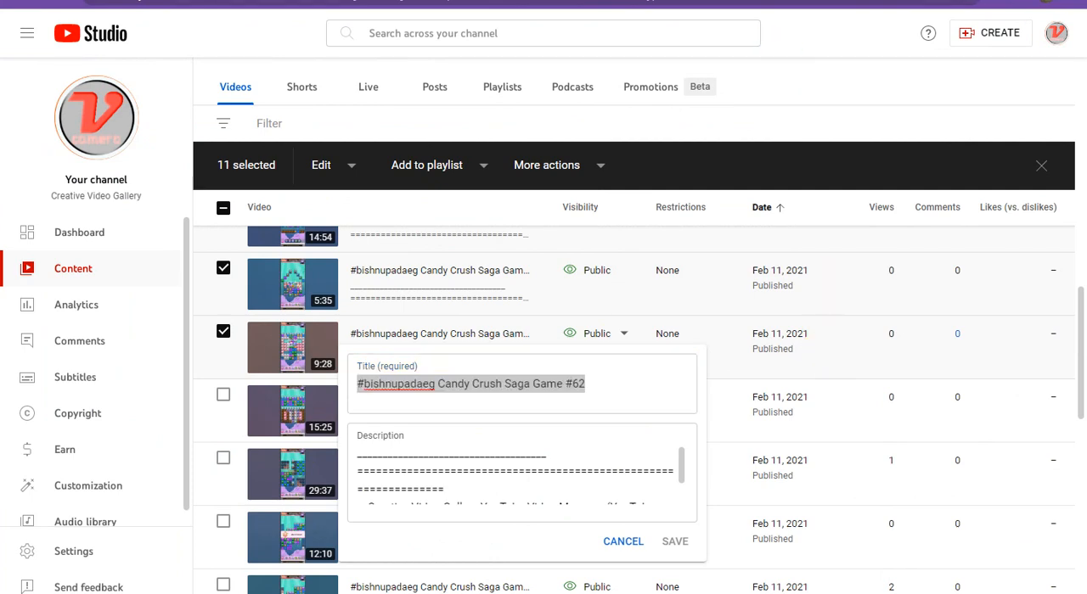
pyautogui.click(381, 418)
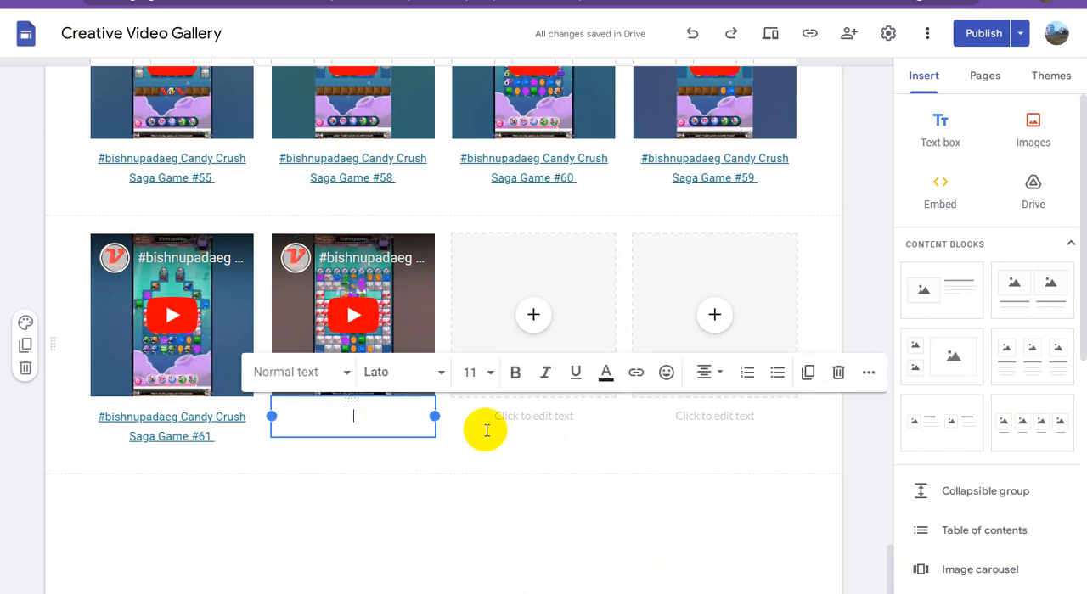
pyautogui.hotkey('ctrl', 'v')
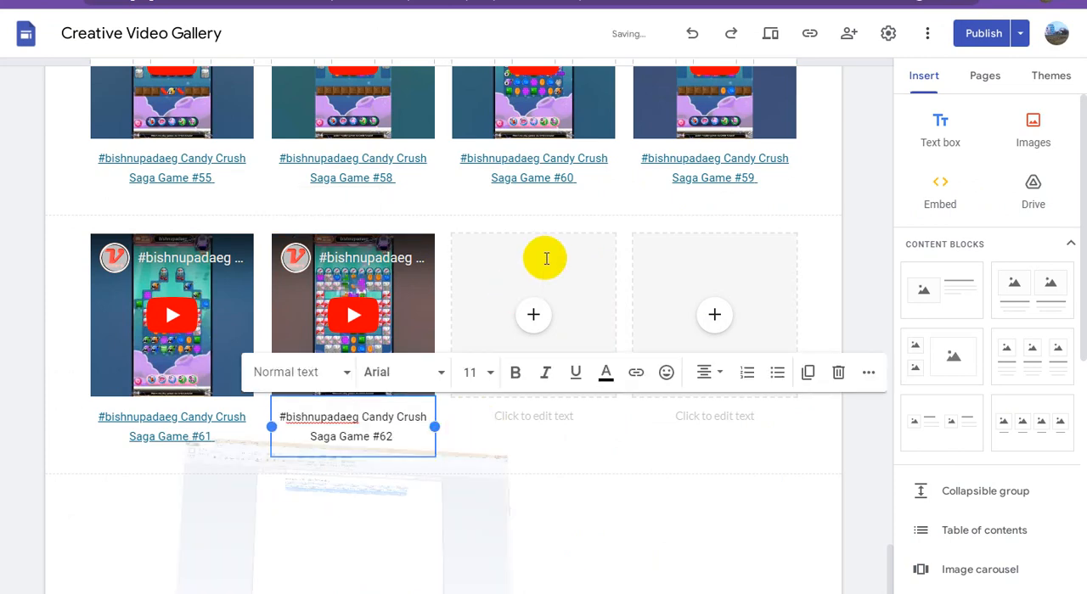
# Copy the first Adsterra direct link from the WordPad document and apply it as the link on the Game #62 caption in Google Sites
pyautogui.hotkey('alt', 'Tab')
pyautogui.click(734, 112)
pyautogui.moveTo(734, 112); pyautogui.dragTo(316, 112)
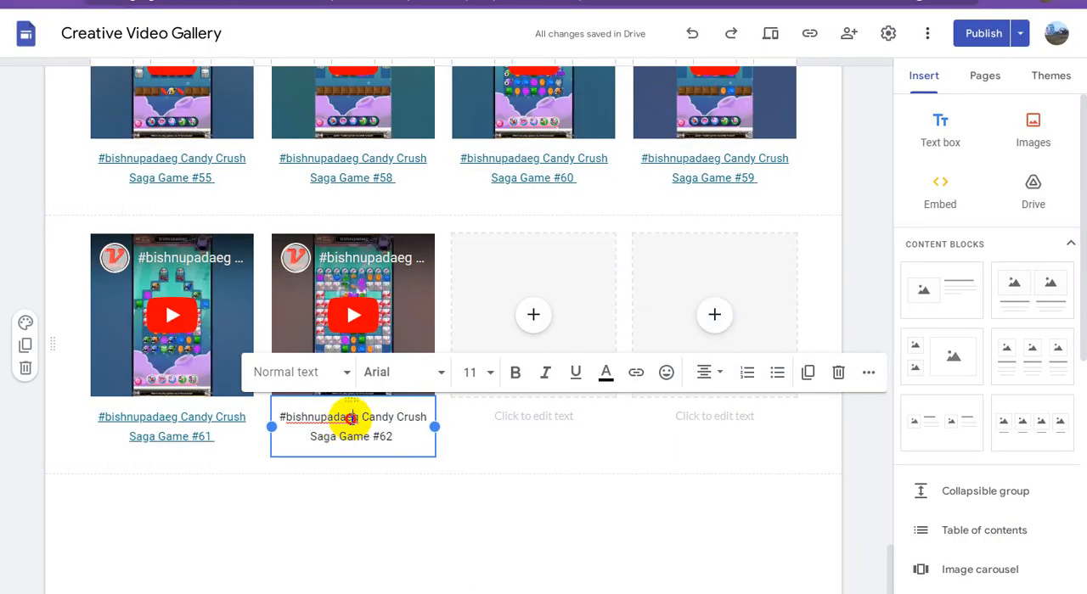
pyautogui.tripleClick(352, 417)
pyautogui.click(636, 374)
pyautogui.hotkey('ctrl', 'v')
pyautogui.click(526, 522)
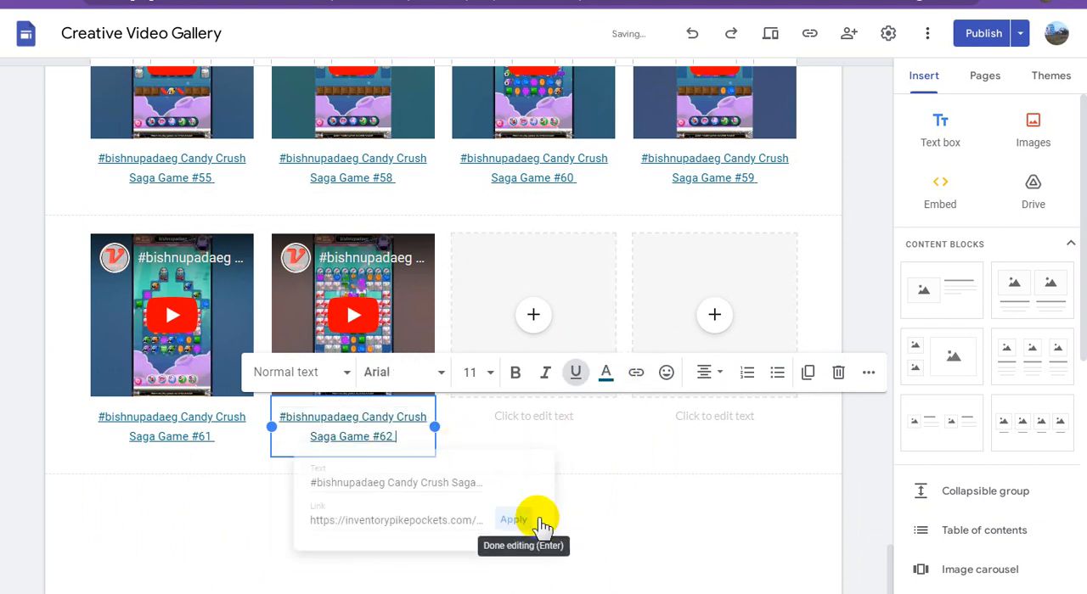
pyautogui.click(646, 529)
# Return to YouTube Studio, leave the 9:28 video's title editor without saving, select the 15:25 video and copy its shareable link
pyautogui.hotkey('ctrl', 'Tab')
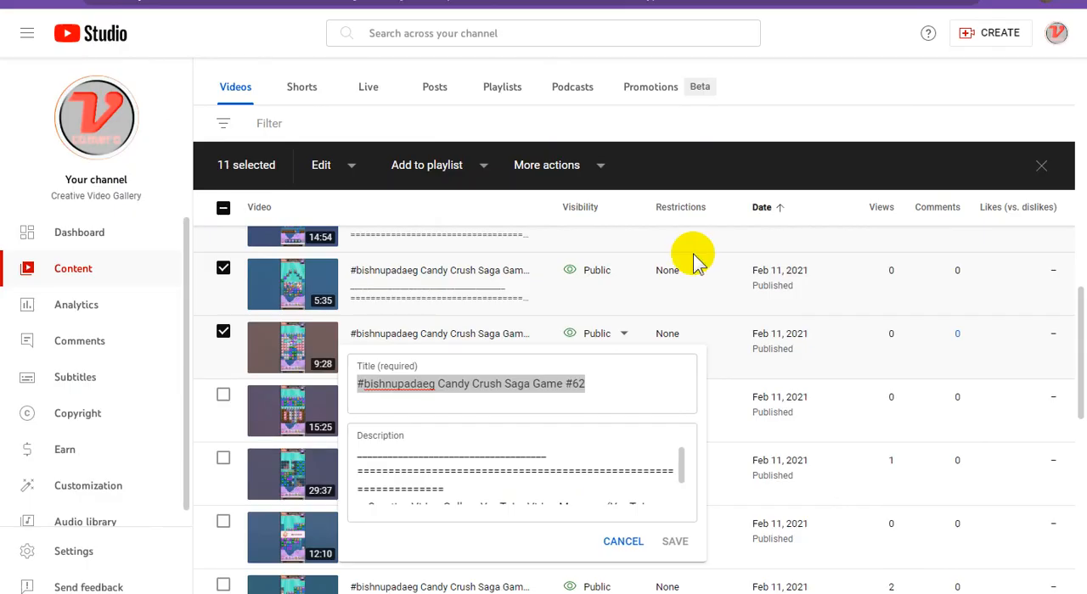
pyautogui.click(840, 98)
pyautogui.scroll(-1, 830, 331)
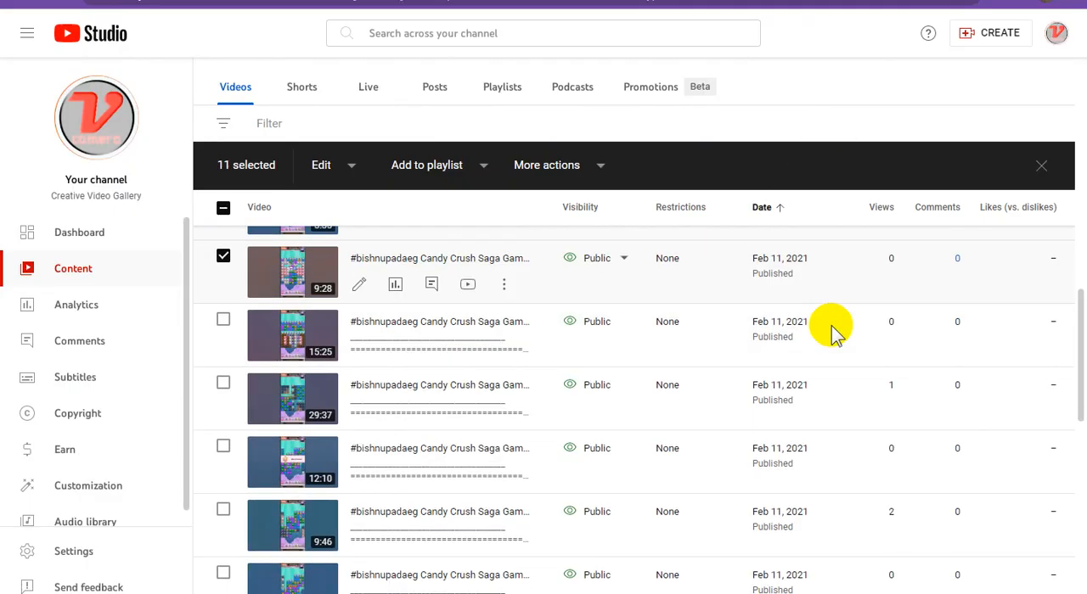
pyautogui.click(224, 321)
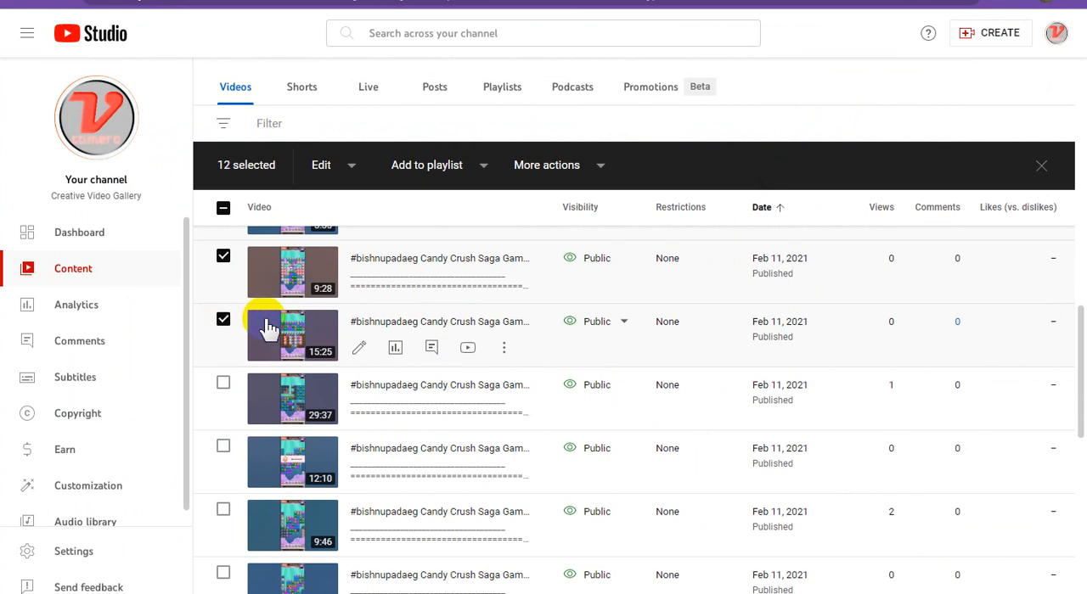
pyautogui.click(504, 349)
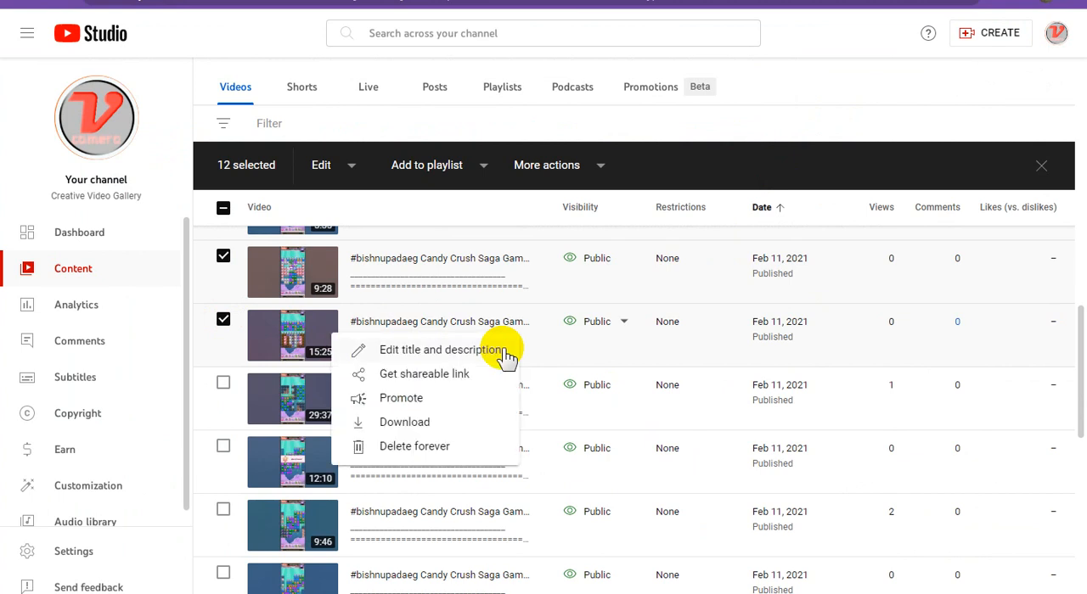
pyautogui.click(427, 376)
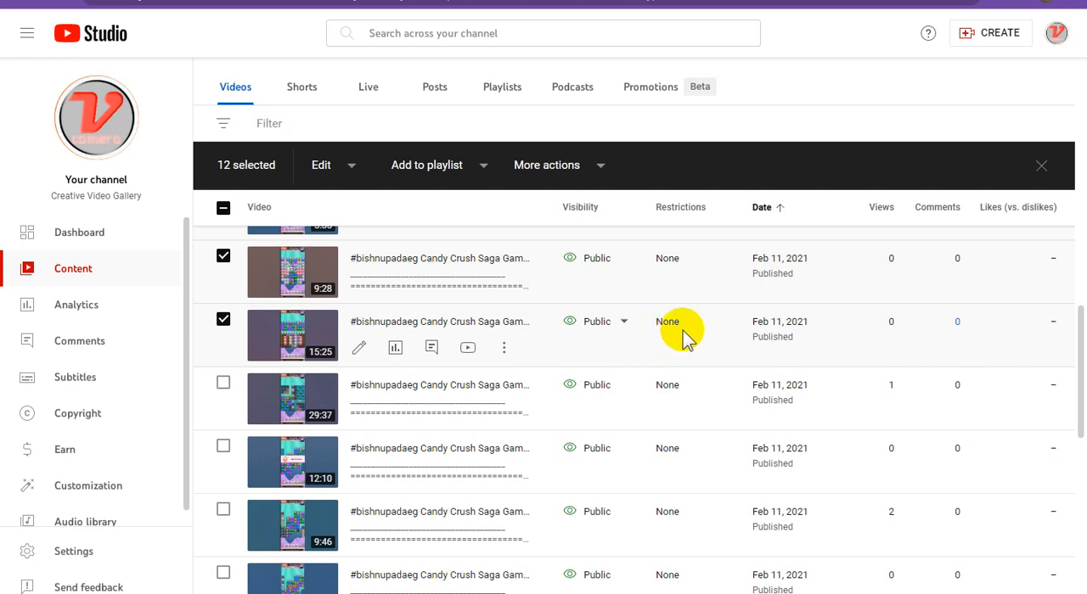
# In Google Sites, embed the 15:25 YouTube video in the block's third placeholder by searching with the copied link
pyautogui.click(785, 1)
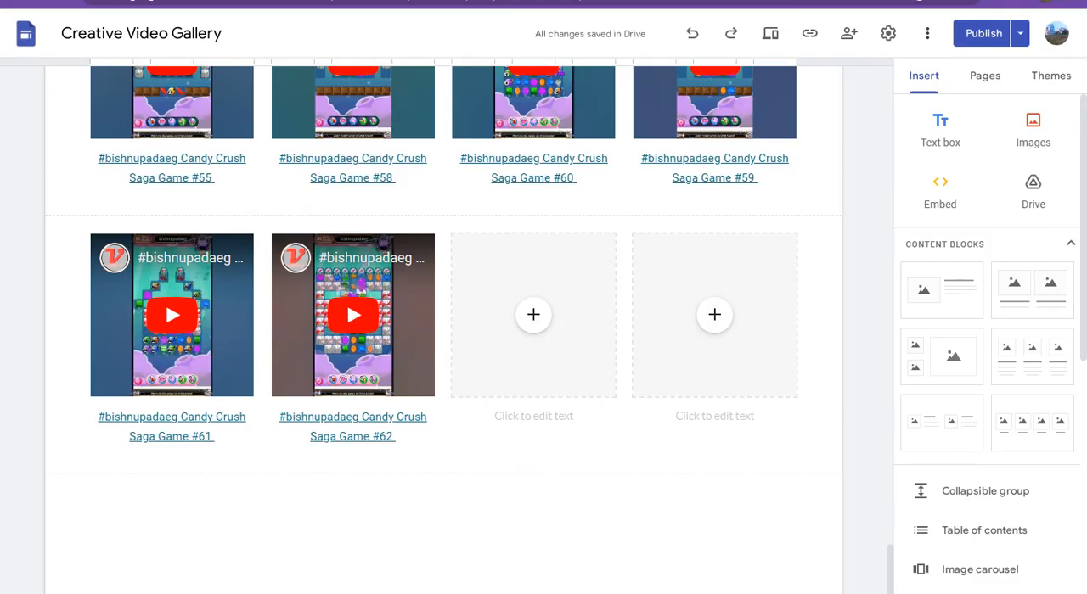
pyautogui.click(532, 321)
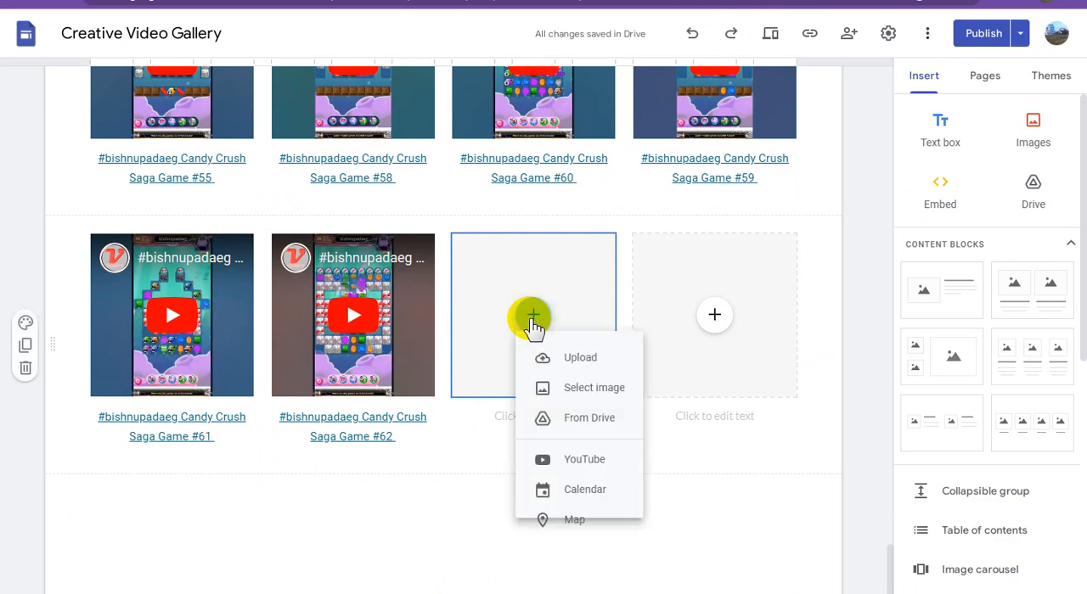
pyautogui.click(649, 395)
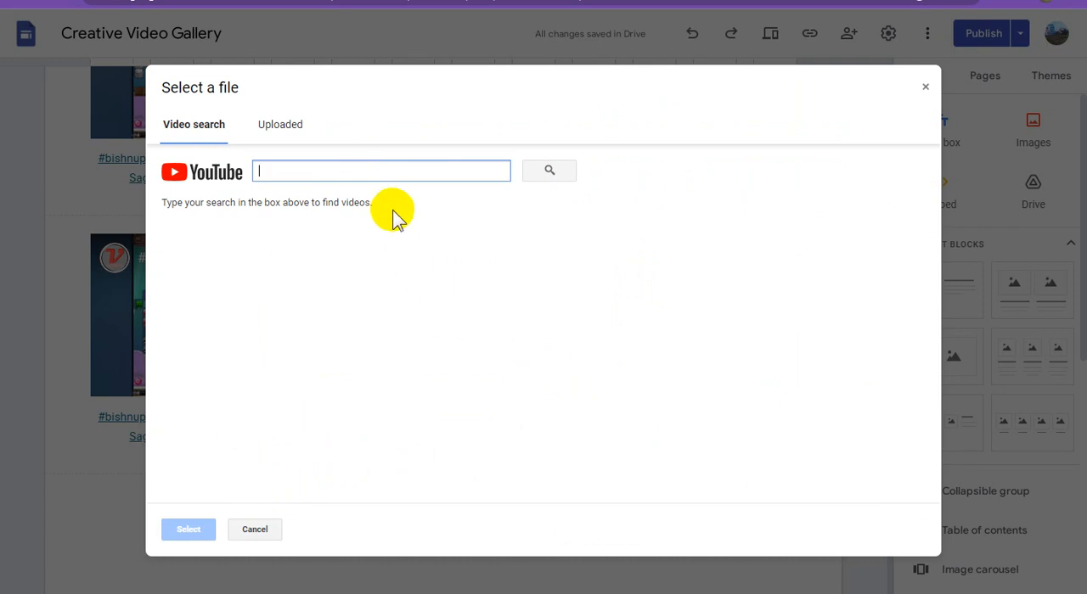
pyautogui.write('https://youtu.be/3JN7TZyVA7E')
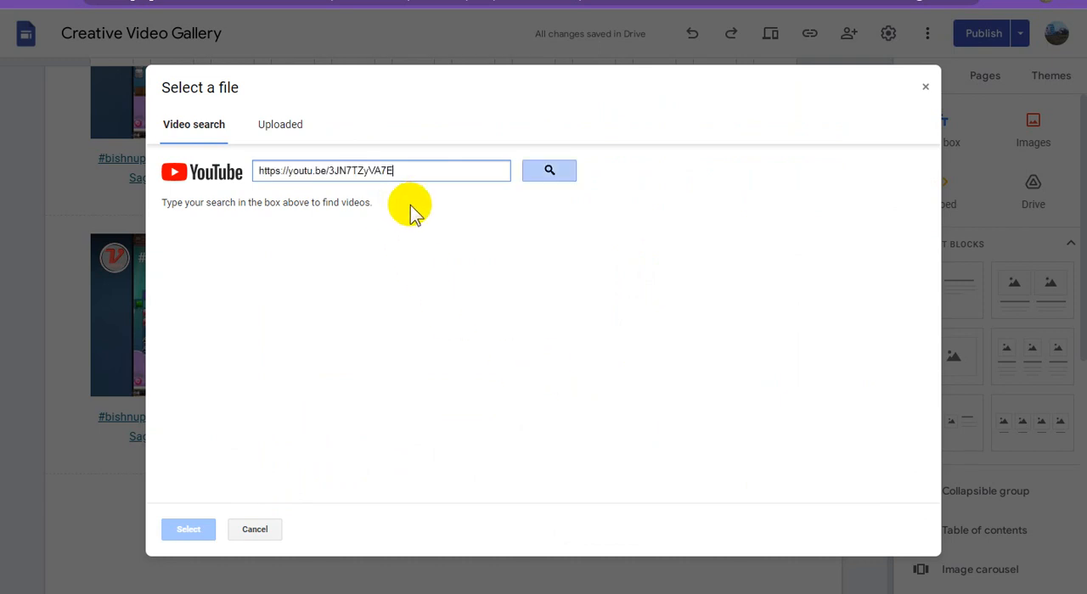
pyautogui.click(549, 172)
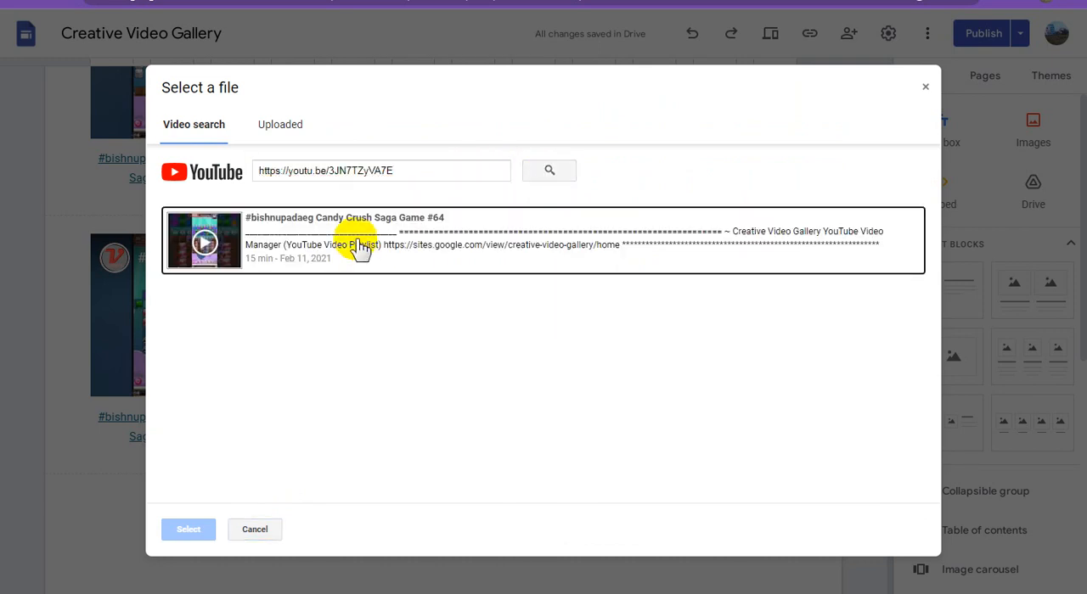
pyautogui.click(361, 246)
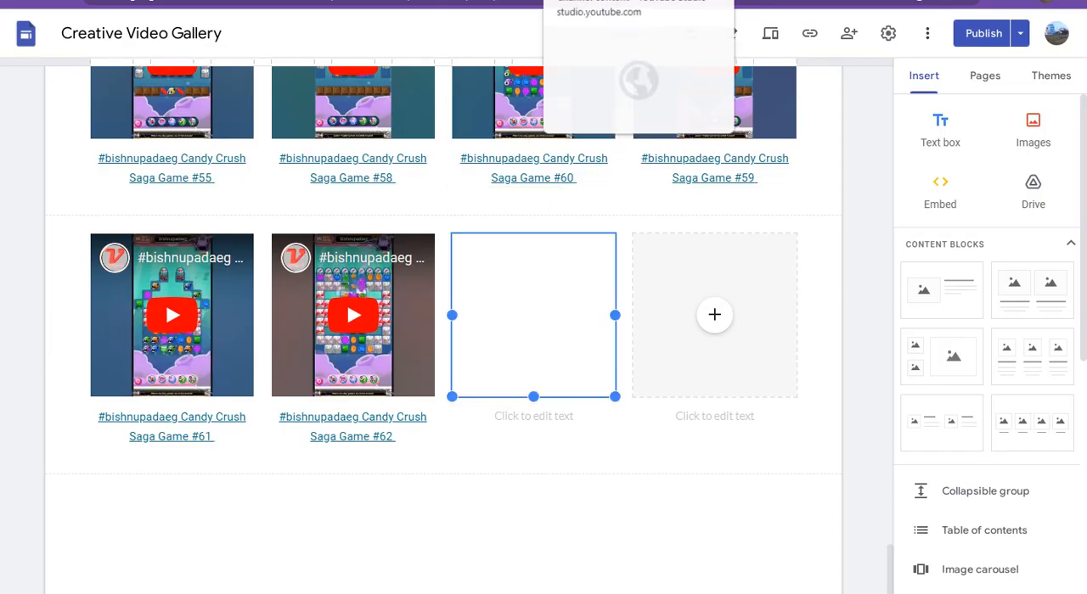
# Copy the 15:25 video's title, ending in Candy Crush Saga Game #64, in YouTube Studio and paste it as the third video's caption in Google Sites
pyautogui.click(670, 2)
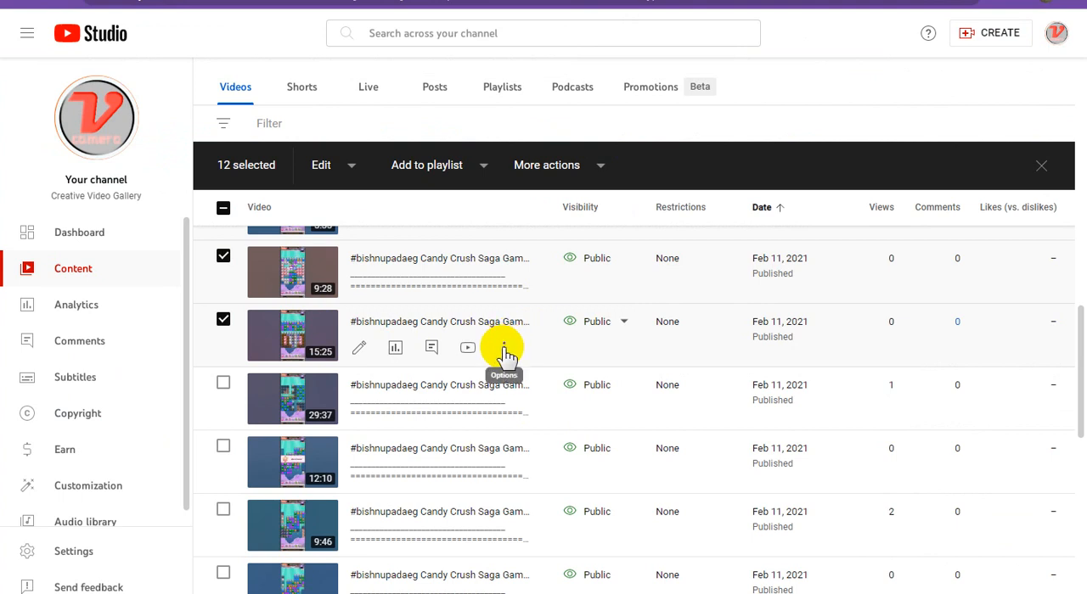
pyautogui.click(506, 350)
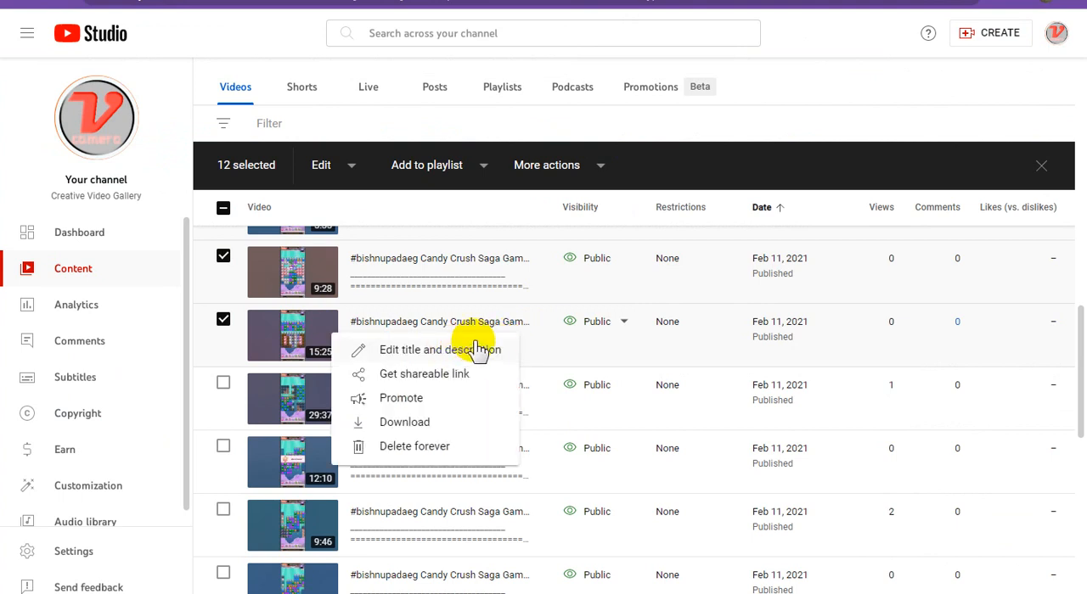
pyautogui.click(520, 350)
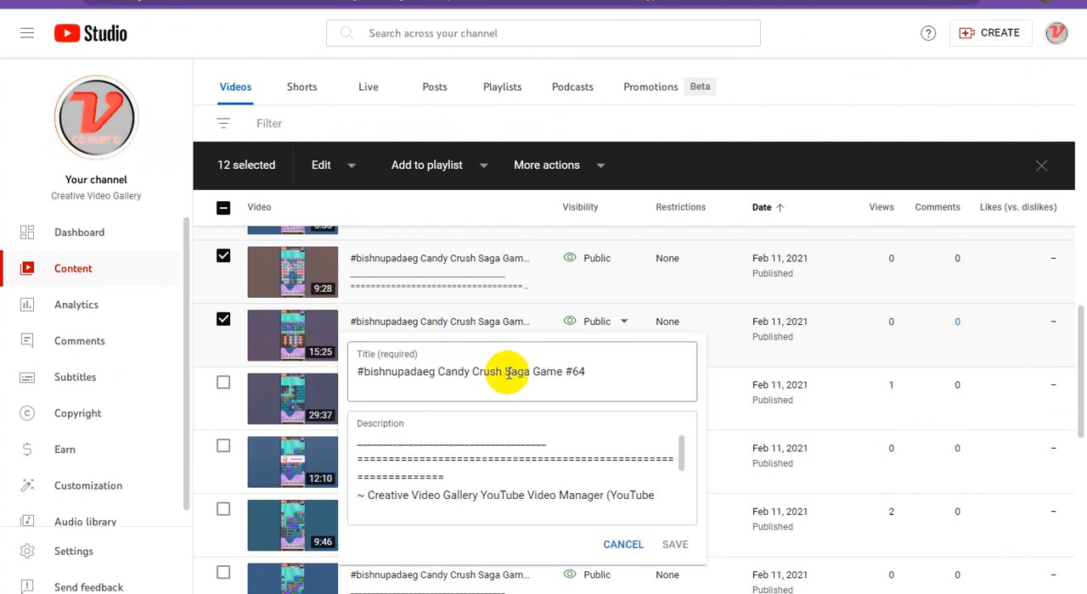
pyautogui.tripleClick(509, 374)
pyautogui.rightClick(513, 376)
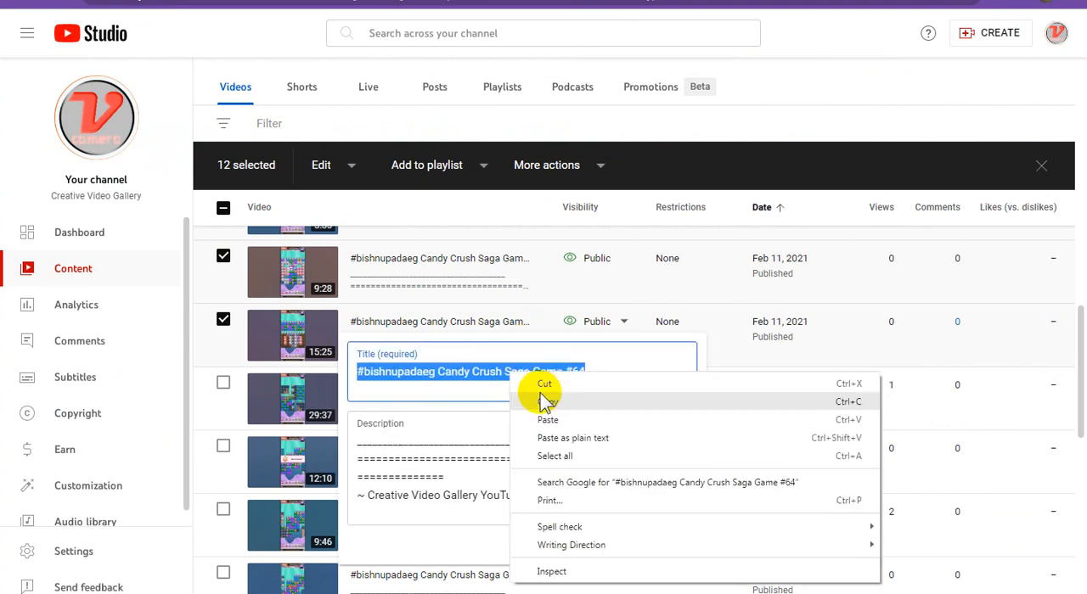
pyautogui.click(516, 403)
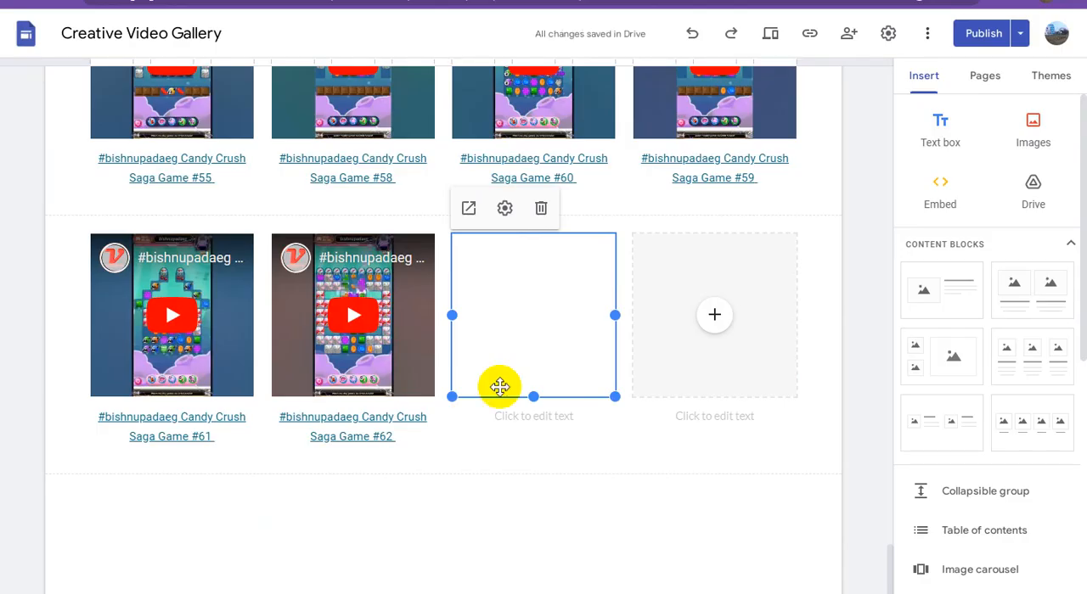
pyautogui.click(552, 421)
pyautogui.click(553, 418)
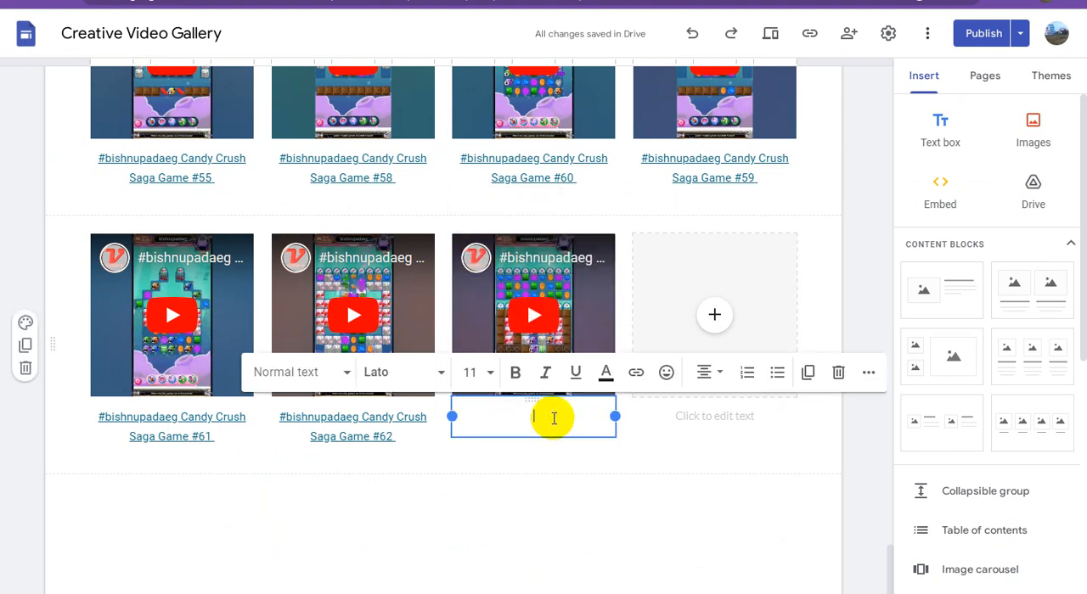
pyautogui.hotkey('ctrl', 'v')
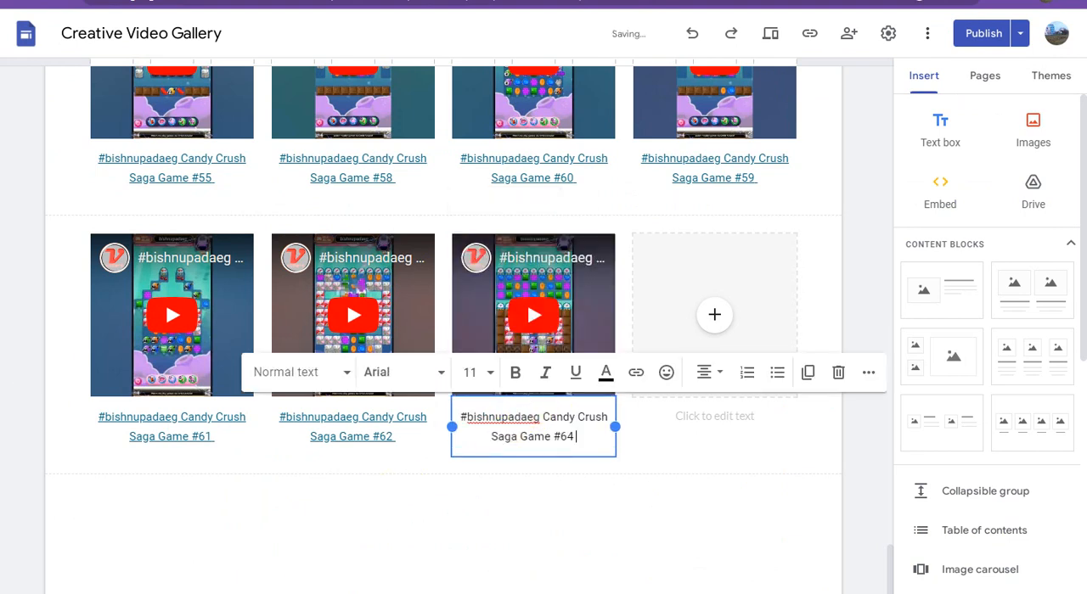
# Copy the second Adsterra direct link from the WordPad document and apply it as the link on the Game #64 caption in Google Sites
pyautogui.click(246, 592)
pyautogui.moveTo(732, 127); pyautogui.dragTo(287, 132)
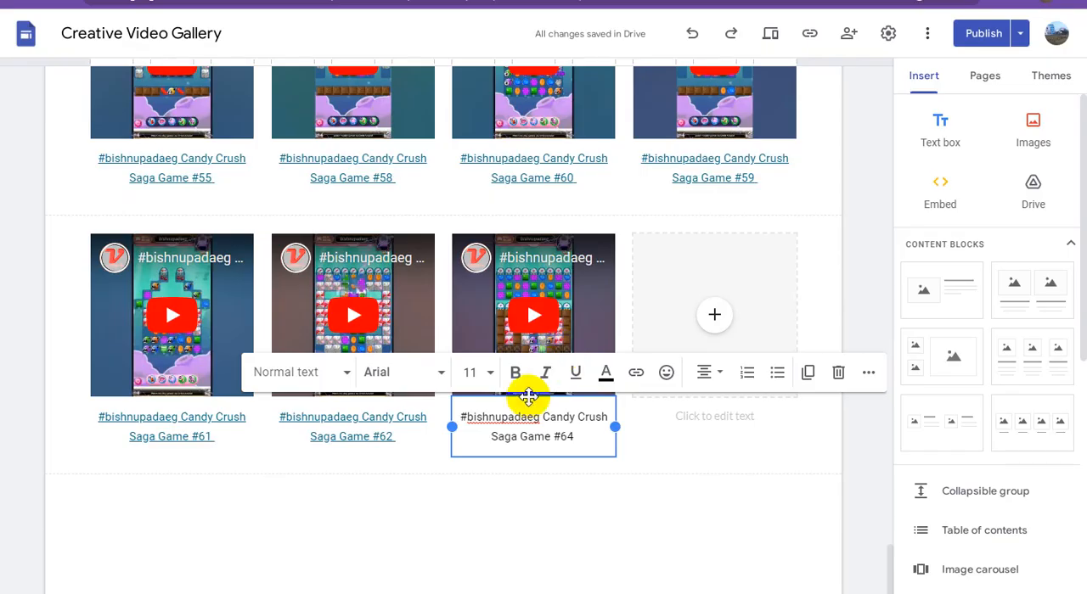
pyautogui.click(536, 416)
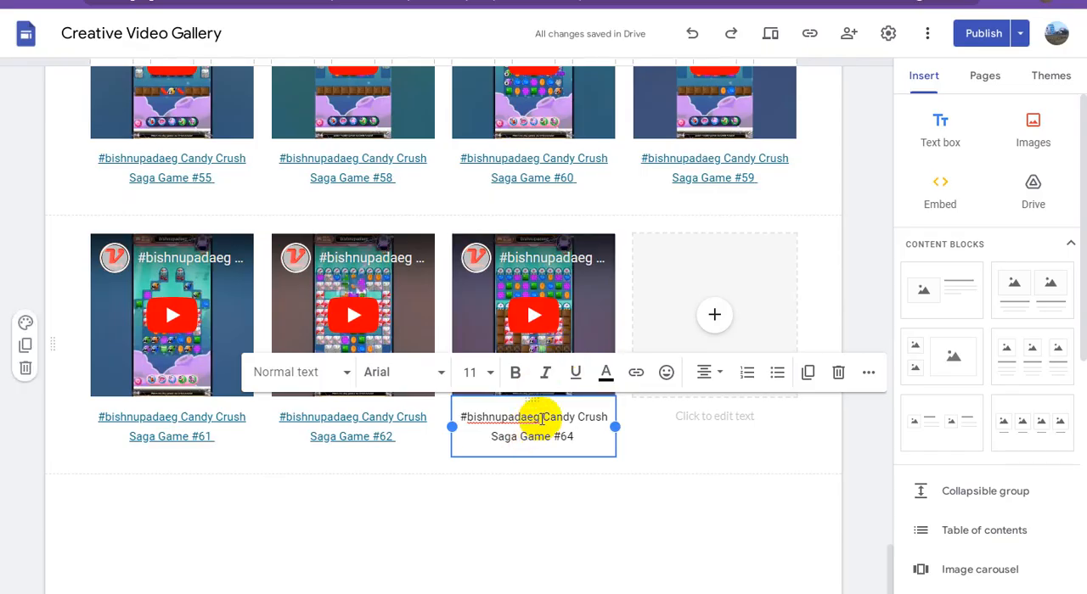
pyautogui.tripleClick(540, 417)
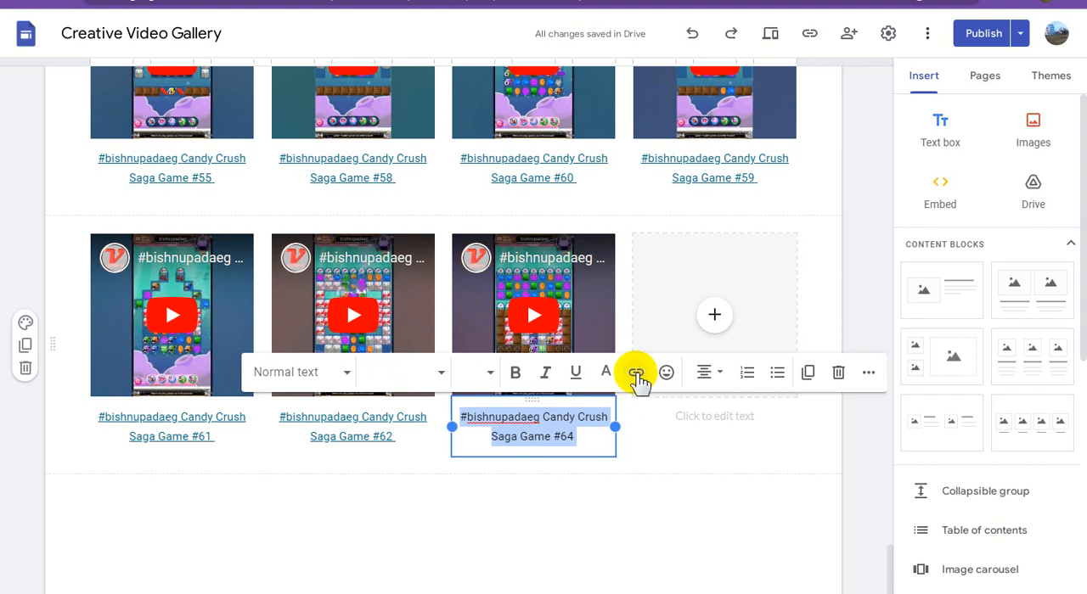
pyautogui.click(636, 372)
pyautogui.hotkey('ctrl', 'v')
pyautogui.click(704, 521)
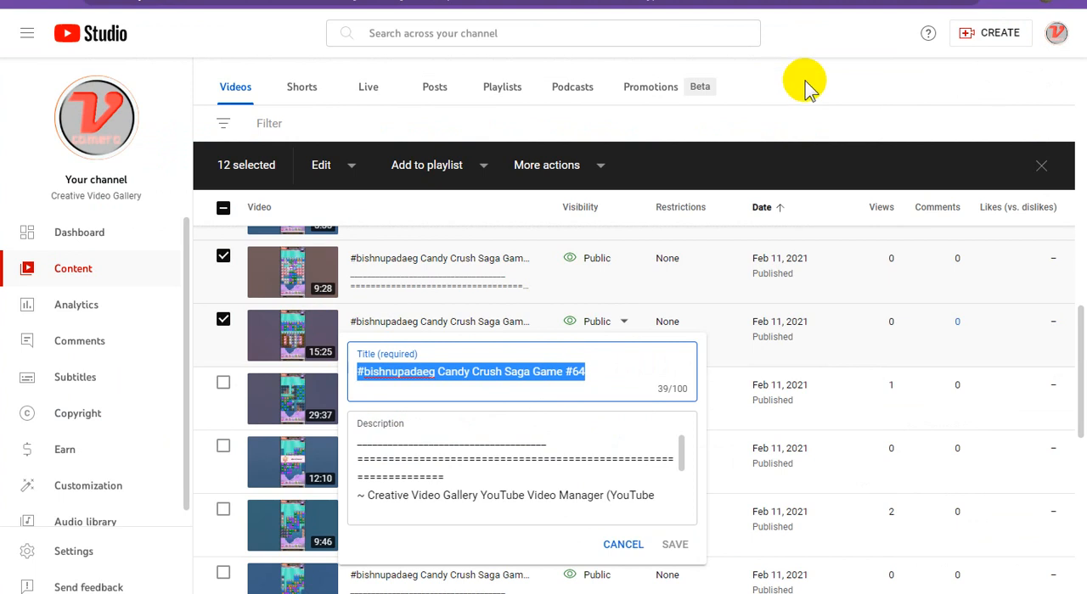
# In YouTube Studio, leave the 15:25 video's title editor without saving, select the 29:37 video and copy its shareable link
pyautogui.click(822, 82)
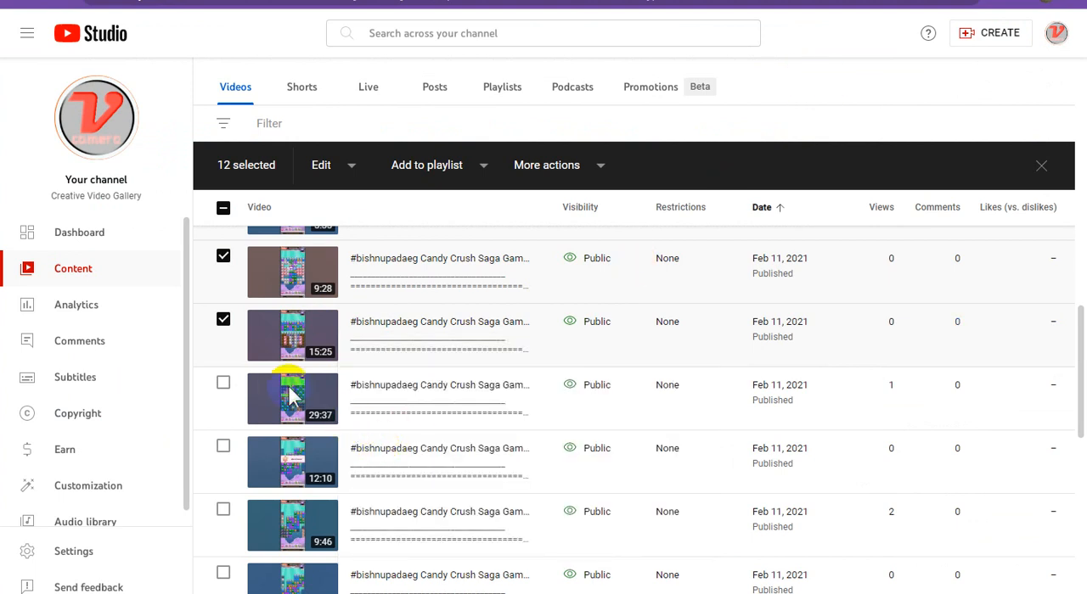
pyautogui.click(223, 384)
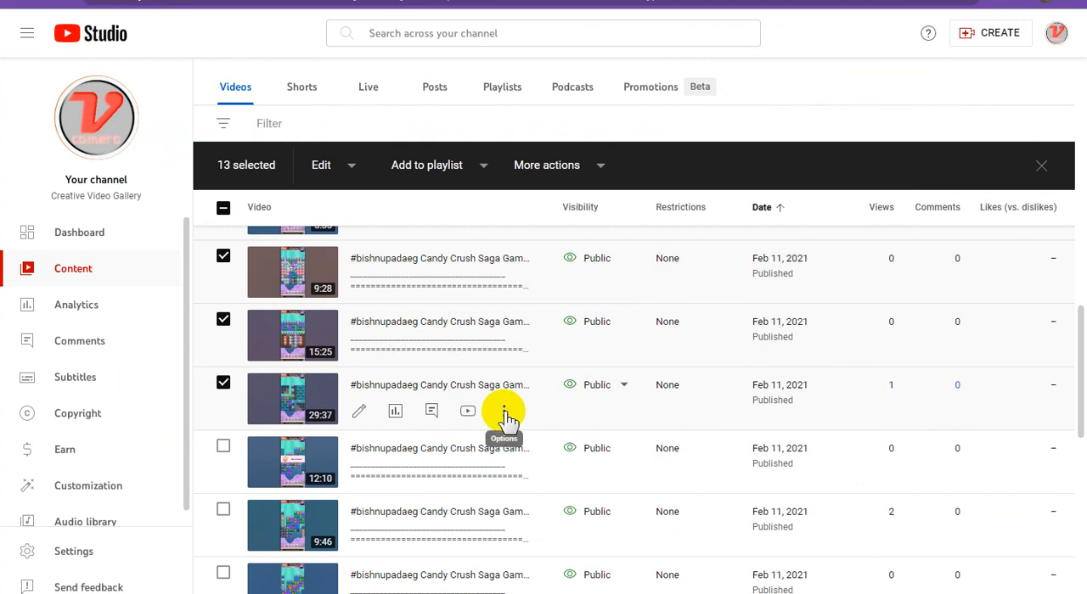
pyautogui.click(504, 413)
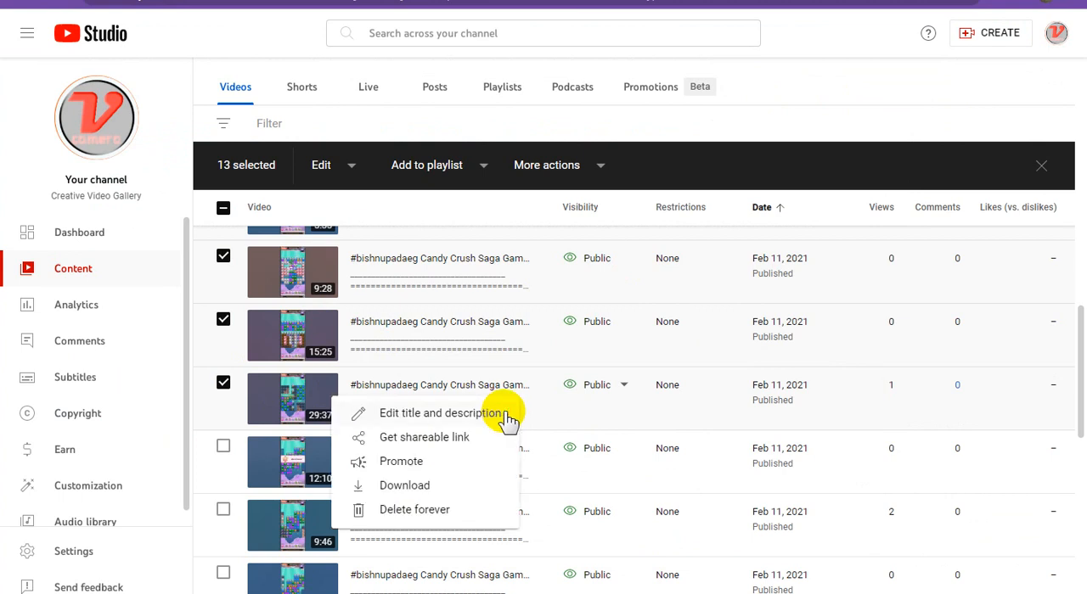
pyautogui.click(438, 440)
# In Google Sites, embed the 29:37 YouTube video in the block's fourth placeholder by searching with the copied link
pyautogui.click(771, 2)
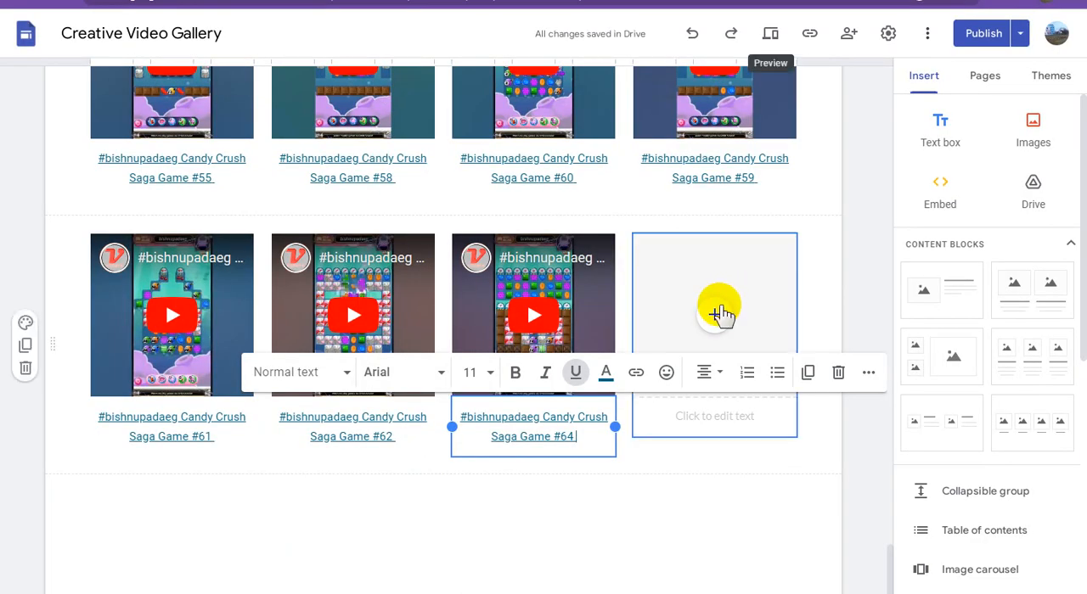
pyautogui.click(720, 314)
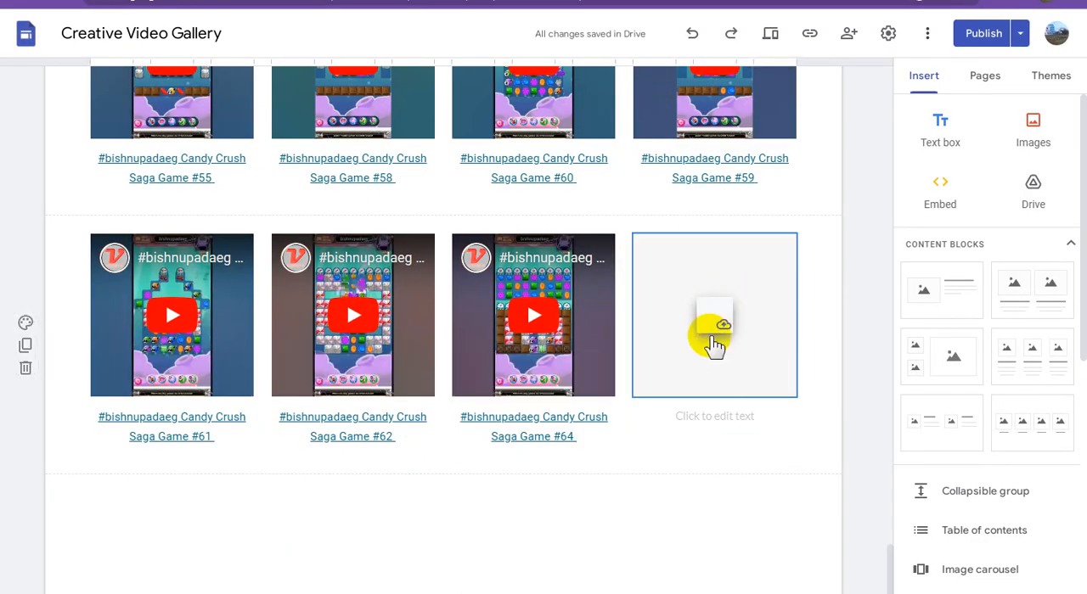
pyautogui.click(713, 341)
pyautogui.click(782, 465)
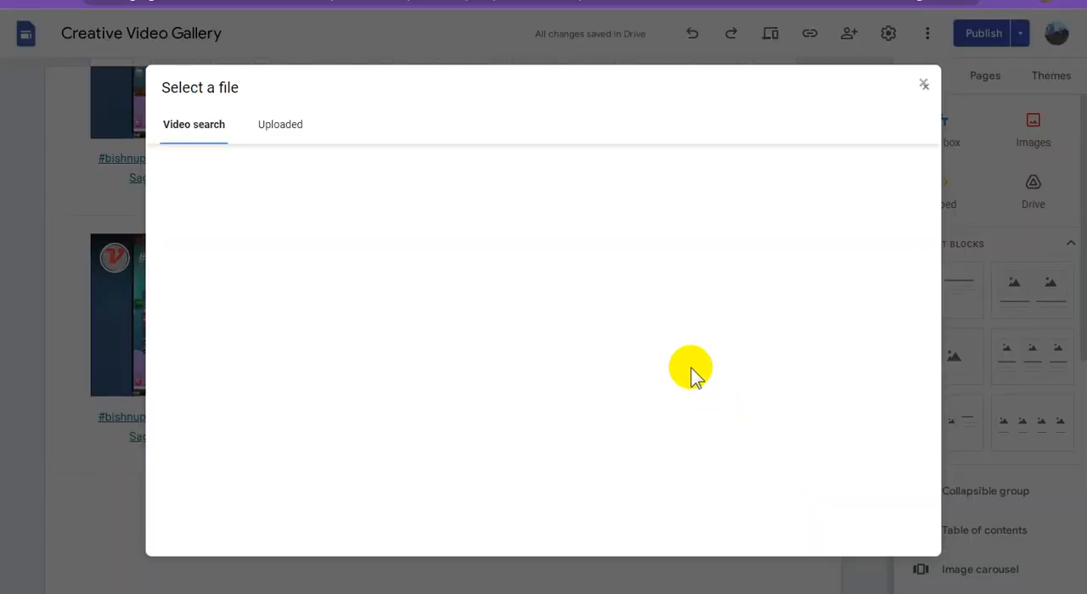
pyautogui.hotkey('ctrl', 'v')
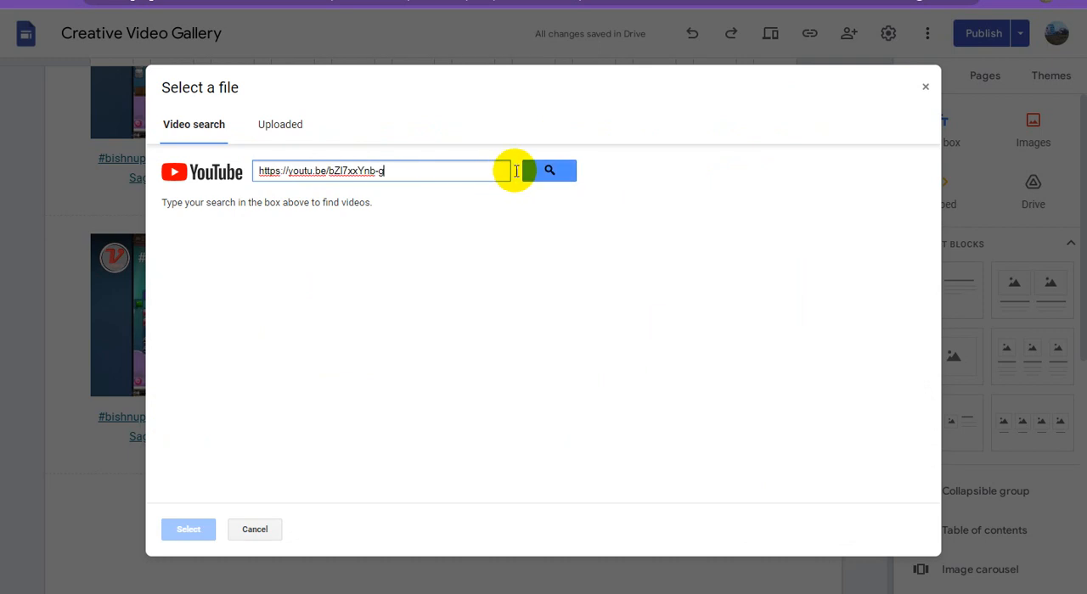
pyautogui.click(554, 174)
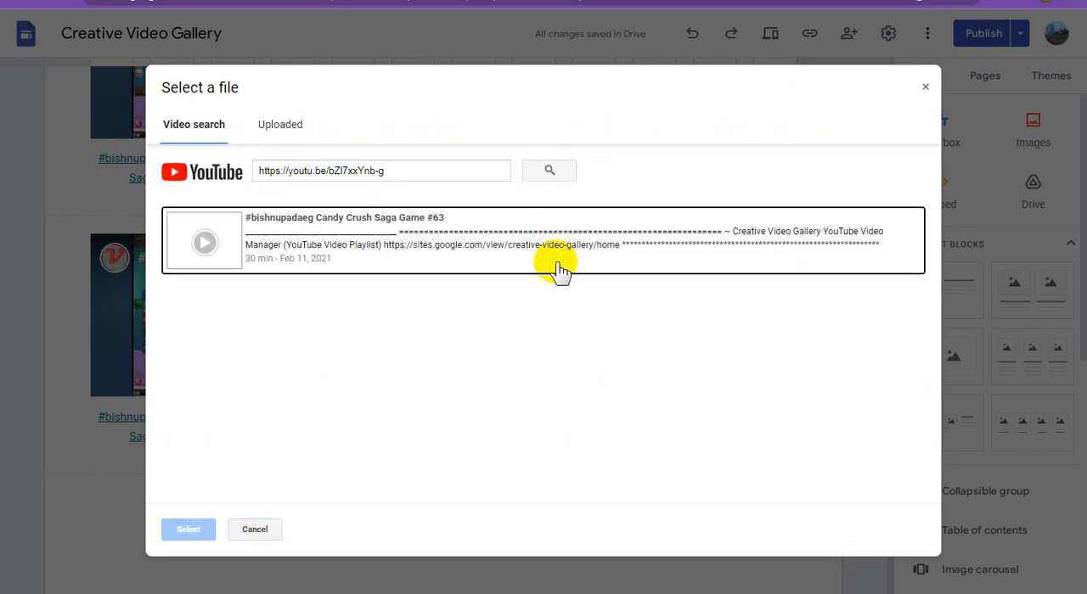
pyautogui.click(539, 255)
pyautogui.click(194, 529)
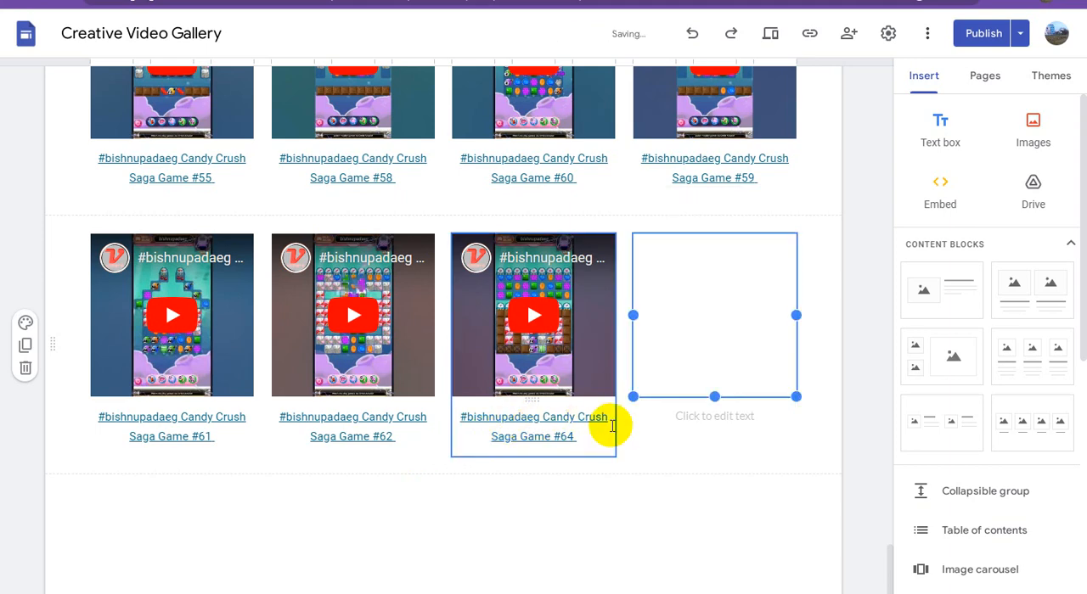
# Copy the 29:37 video's title, ending in Candy Crush Saga Game #63, in YouTube Studio and paste it as the fourth video's caption in Google Sites
pyautogui.click(638, 2)
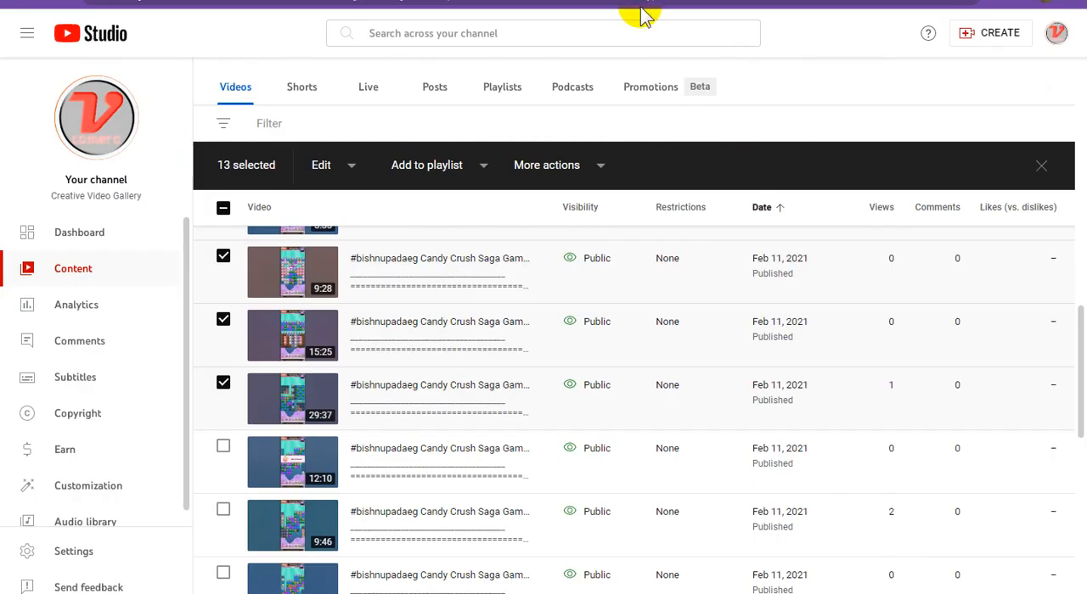
pyautogui.moveTo(510, 416)
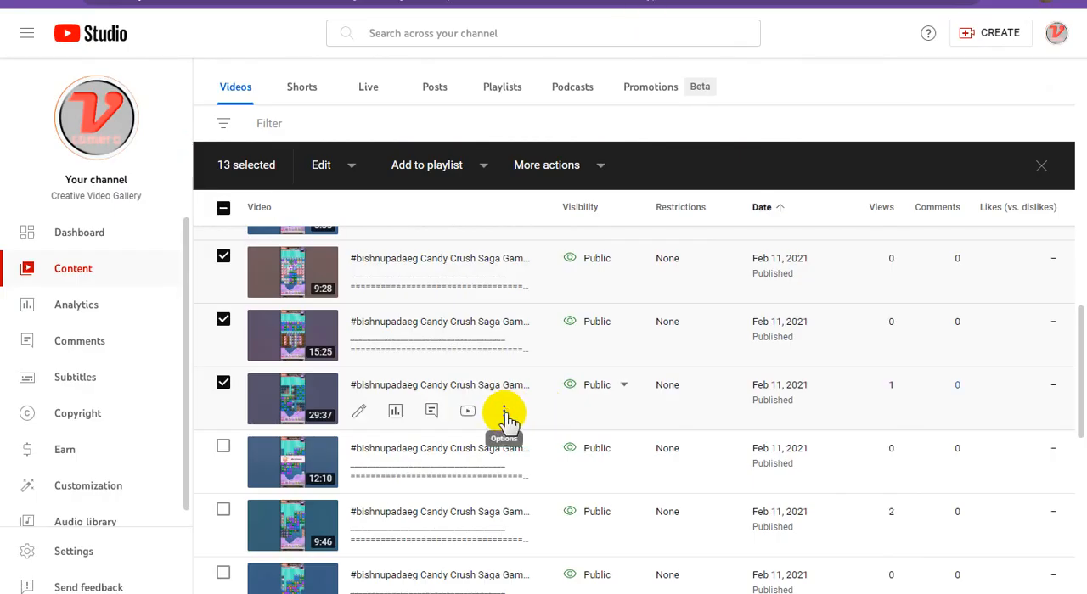
pyautogui.click(505, 416)
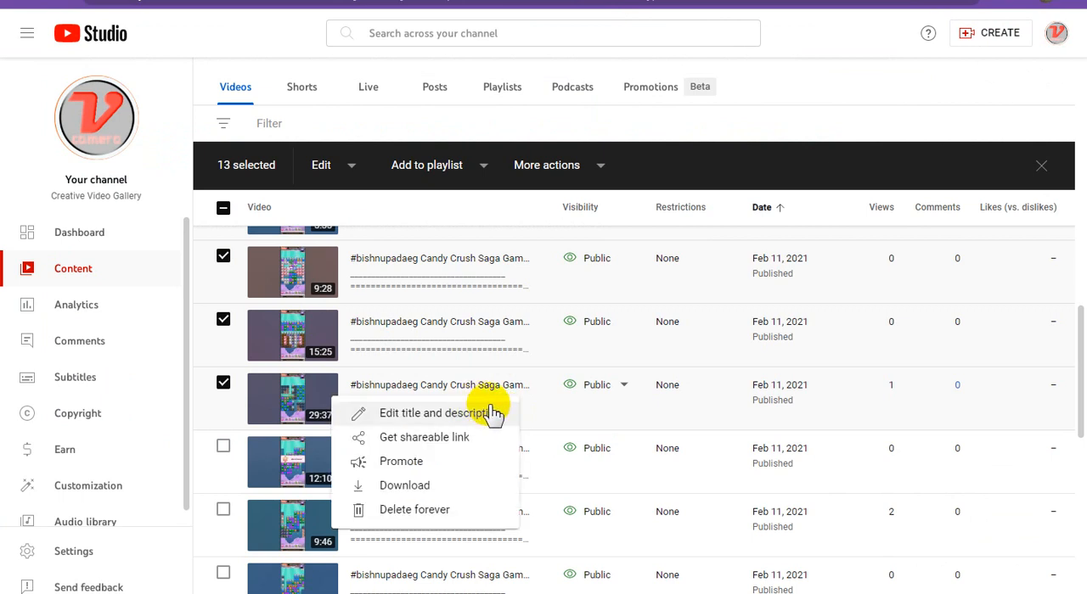
pyautogui.click(491, 413)
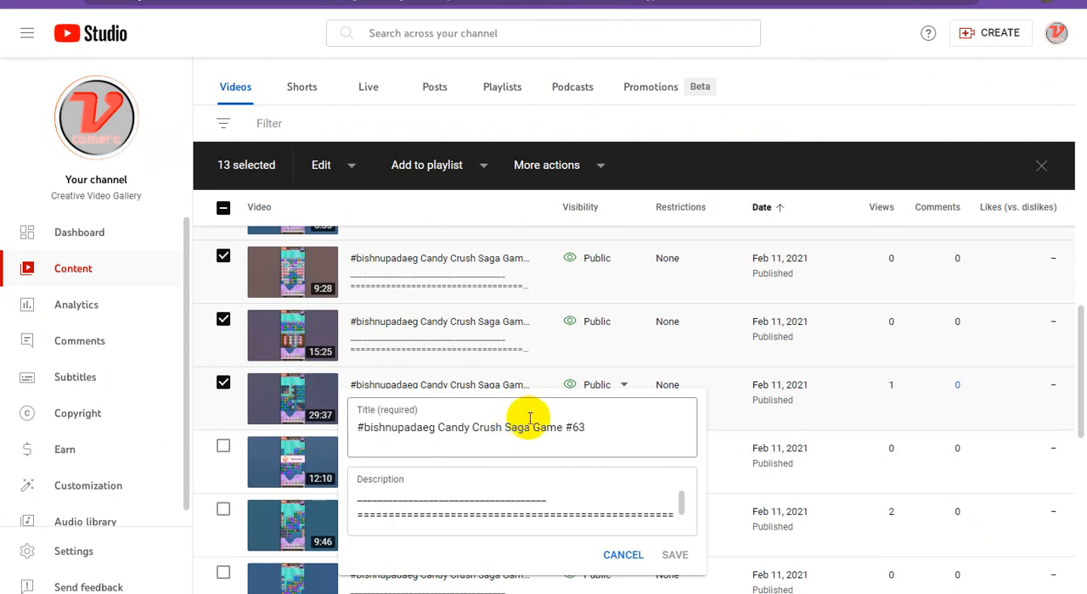
pyautogui.tripleClick(531, 419)
pyautogui.hotkey('ctrl', 'c')
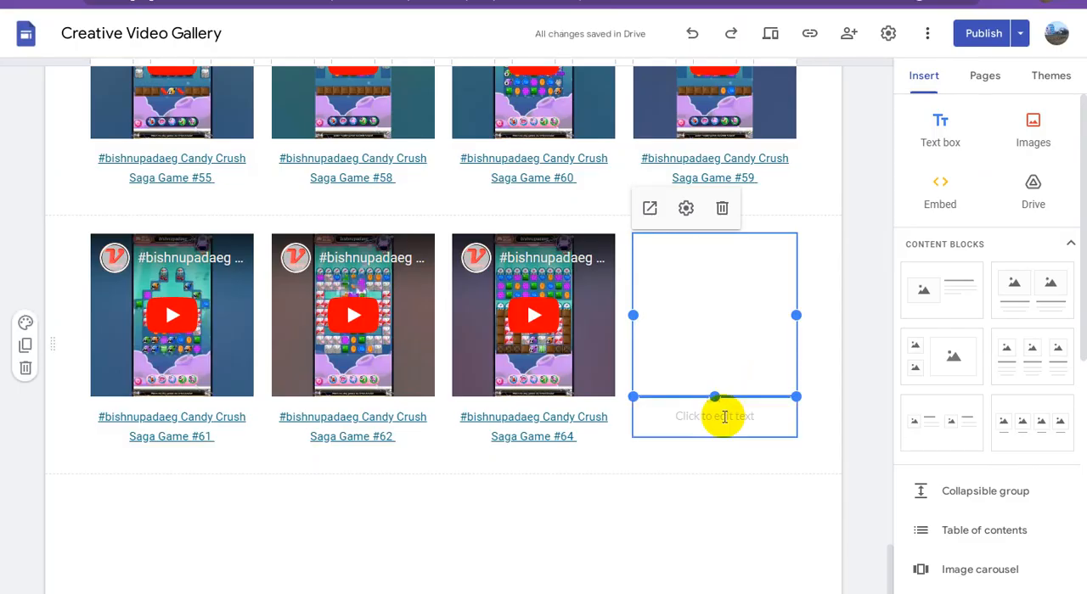
pyautogui.click(722, 417)
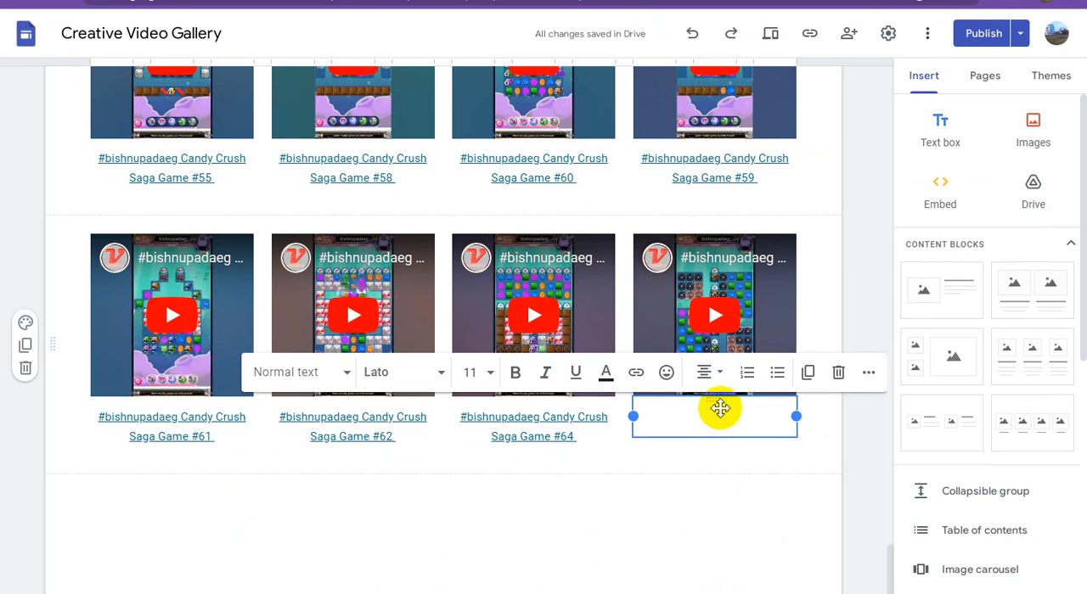
pyautogui.hotkey('ctrl', 'v')
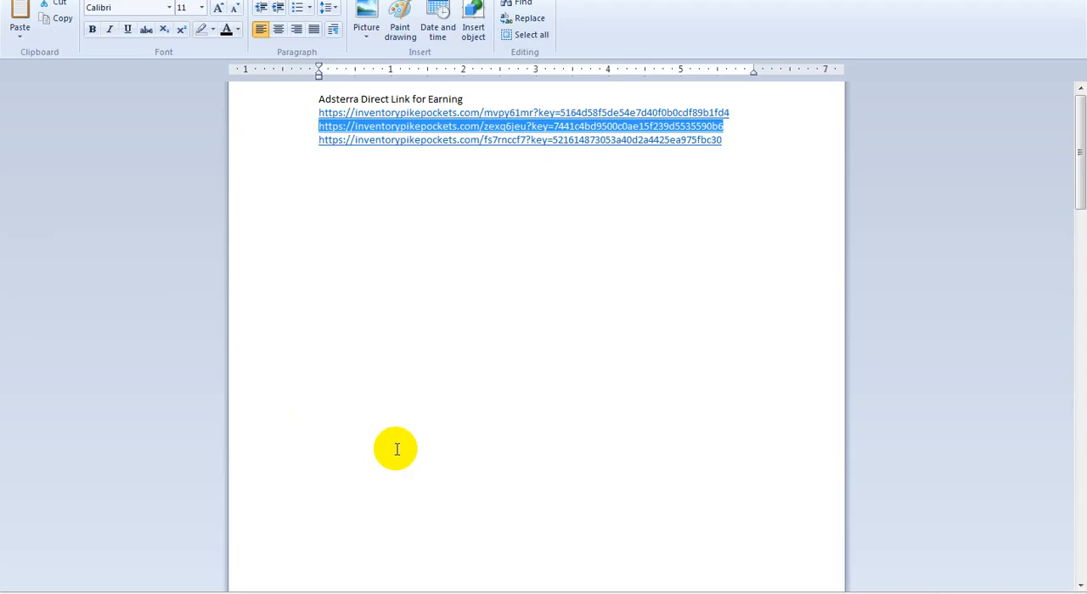
# Copy the third Adsterra direct link from the WordPad document and apply it as the link on the Game #63 caption in Google Sites
pyautogui.doubleClick(669, 140)
pyautogui.moveTo(669, 140); pyautogui.dragTo(303, 138)
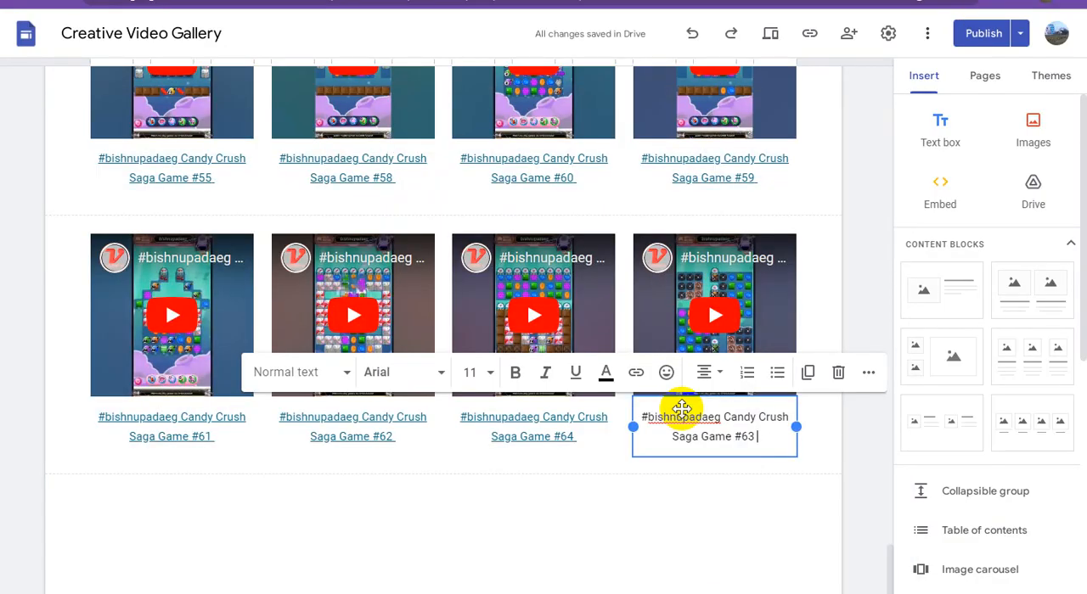
pyautogui.doubleClick(684, 416)
pyautogui.hotkey('ctrl', 'a')
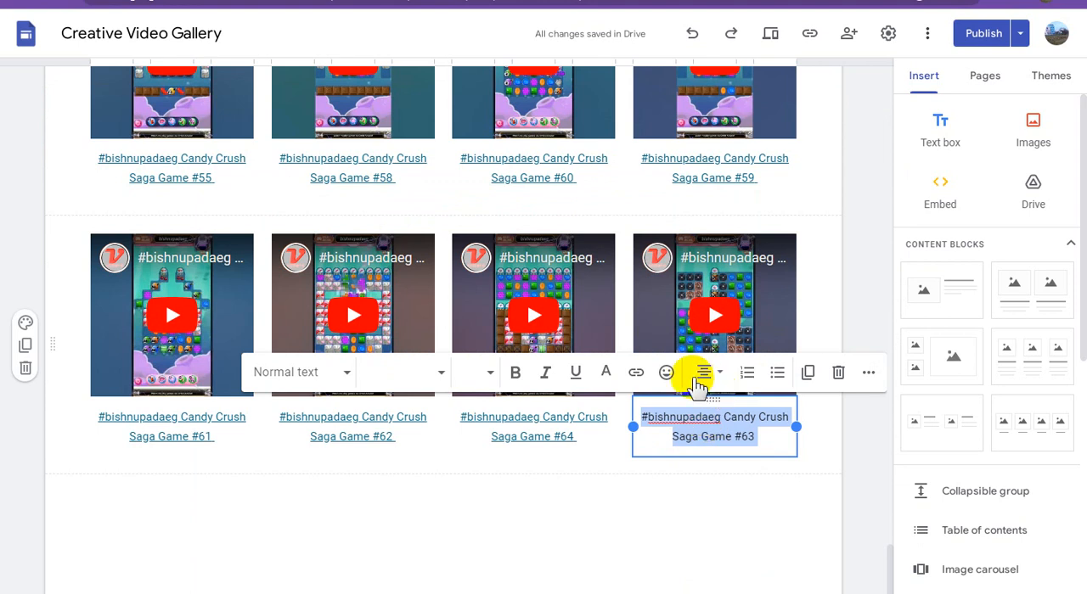
pyautogui.click(636, 377)
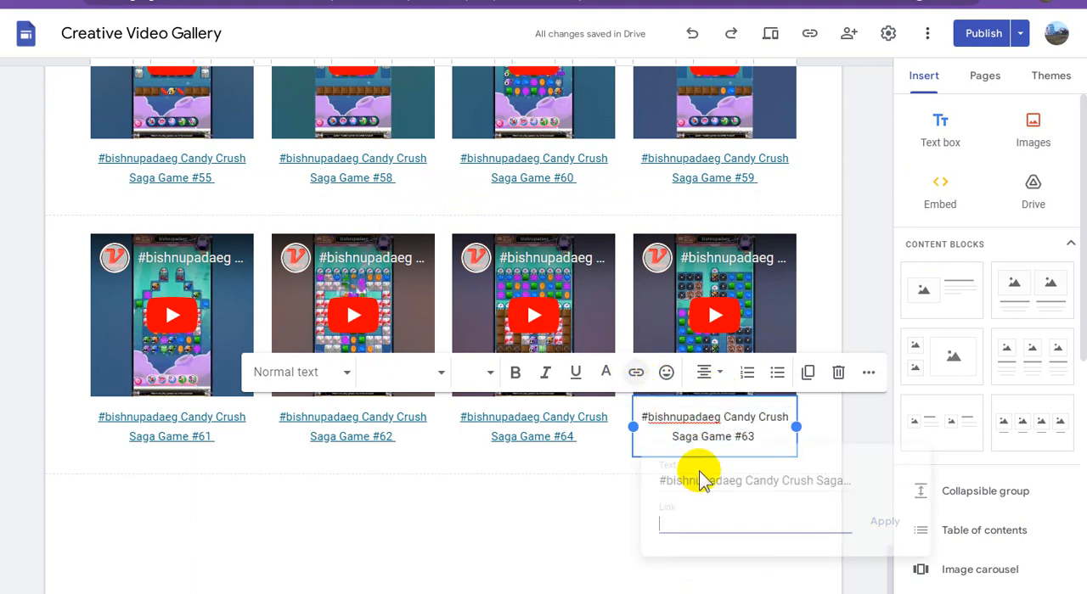
pyautogui.hotkey('ctrl', 'v')
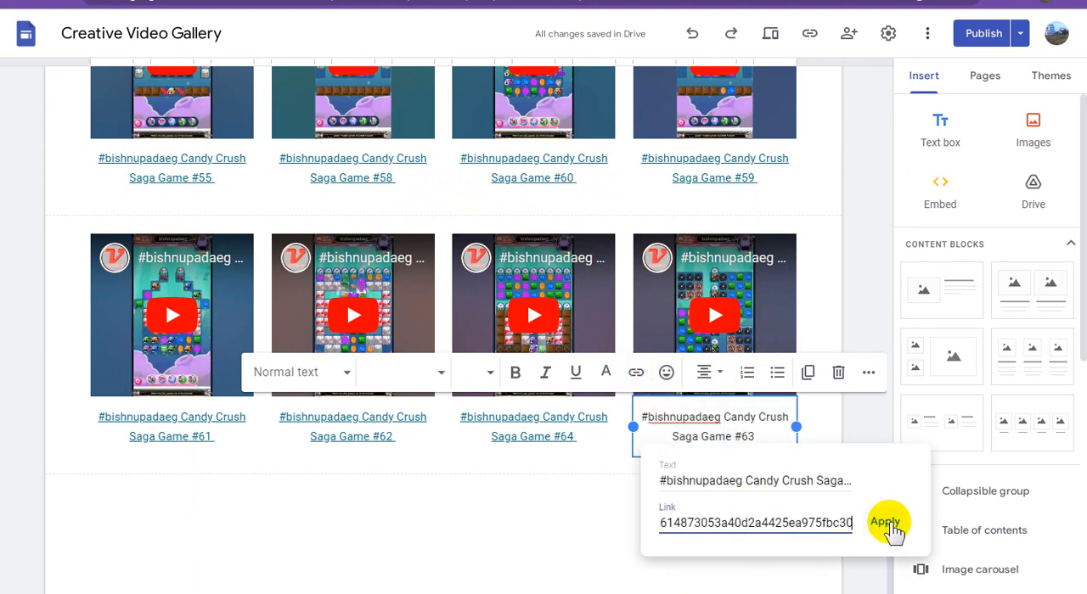
pyautogui.click(887, 523)
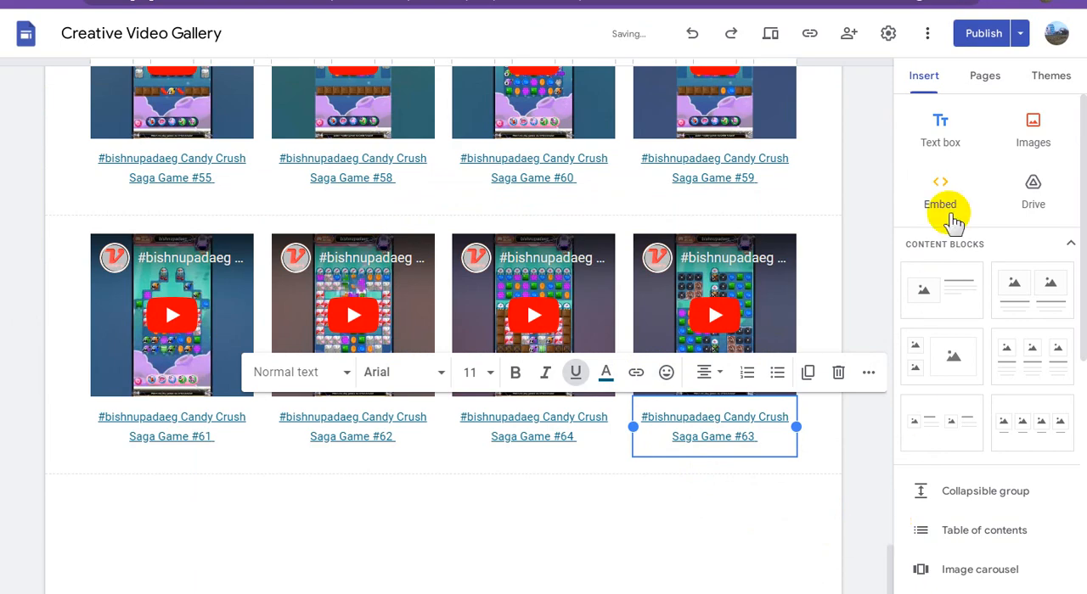
# Publish the updated Home page of the Creative Video Gallery site and copy the published site link
pyautogui.click(983, 36)
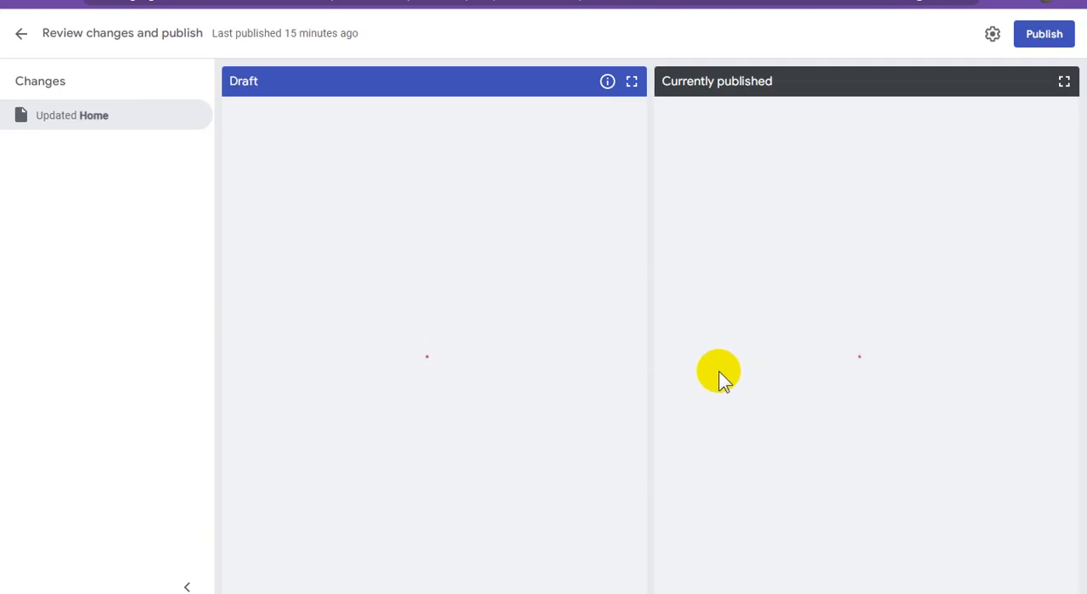
pyautogui.click(1039, 40)
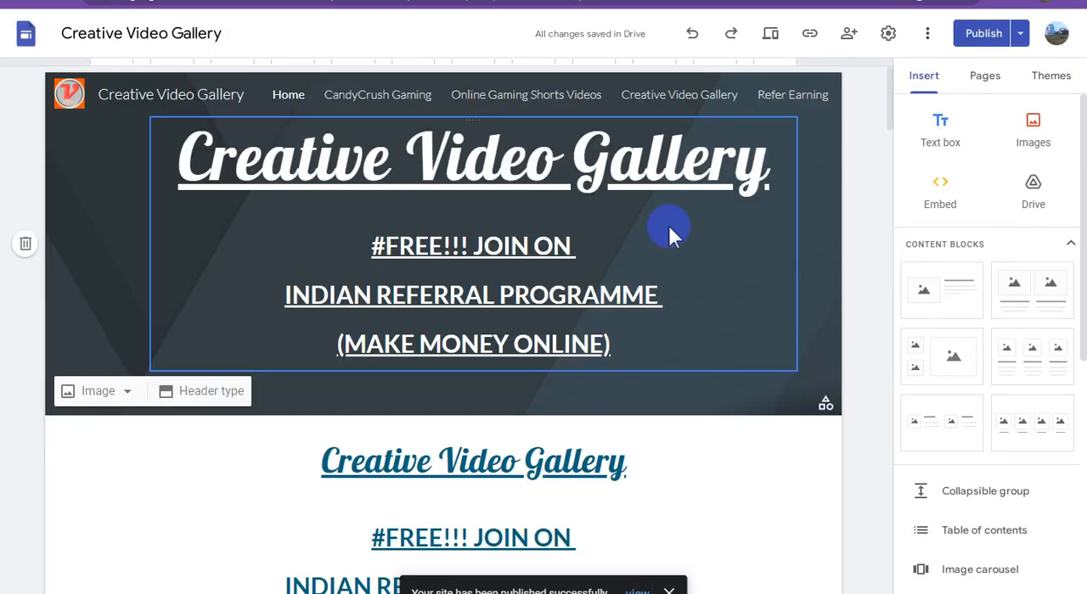
pyautogui.click(809, 34)
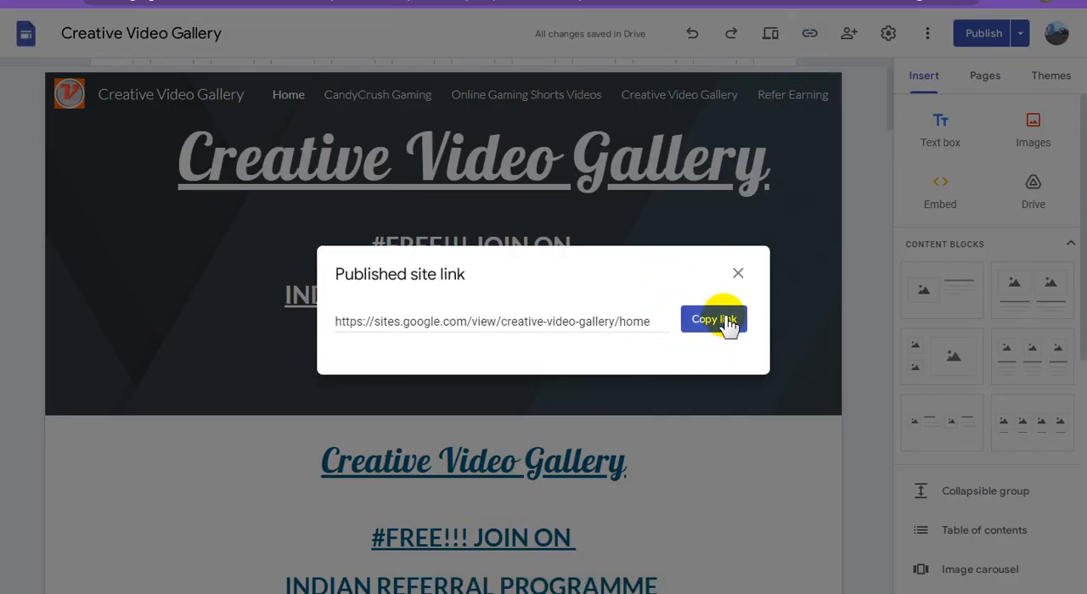
pyautogui.click(713, 320)
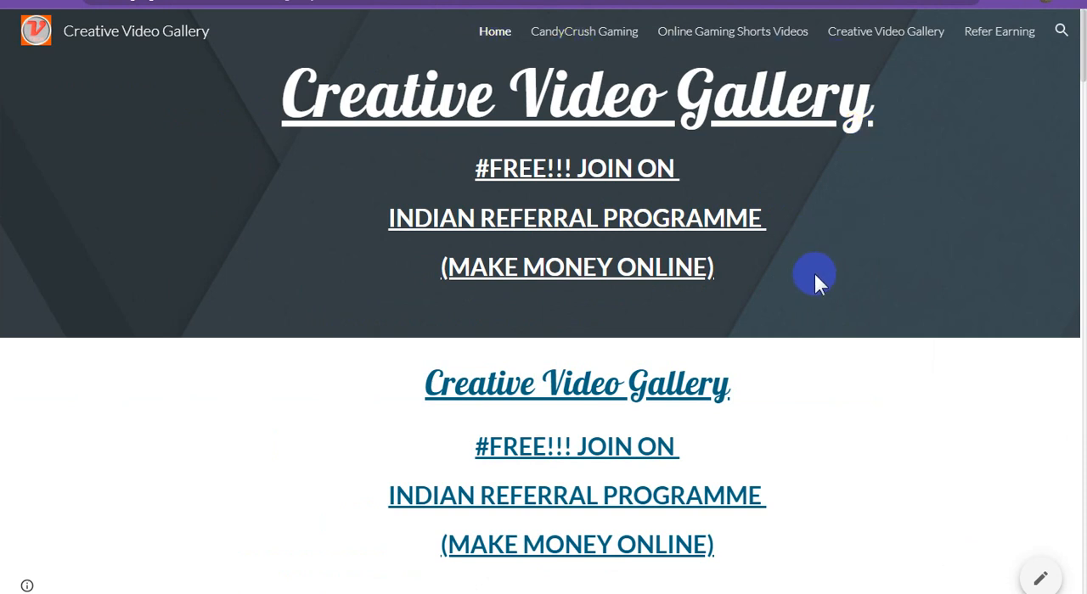
# Examine the published Home page from its header down to the newest Candy Crush Saga video rows, including their embedded videos and linked captions
pyautogui.scroll(-2, 814, 271)
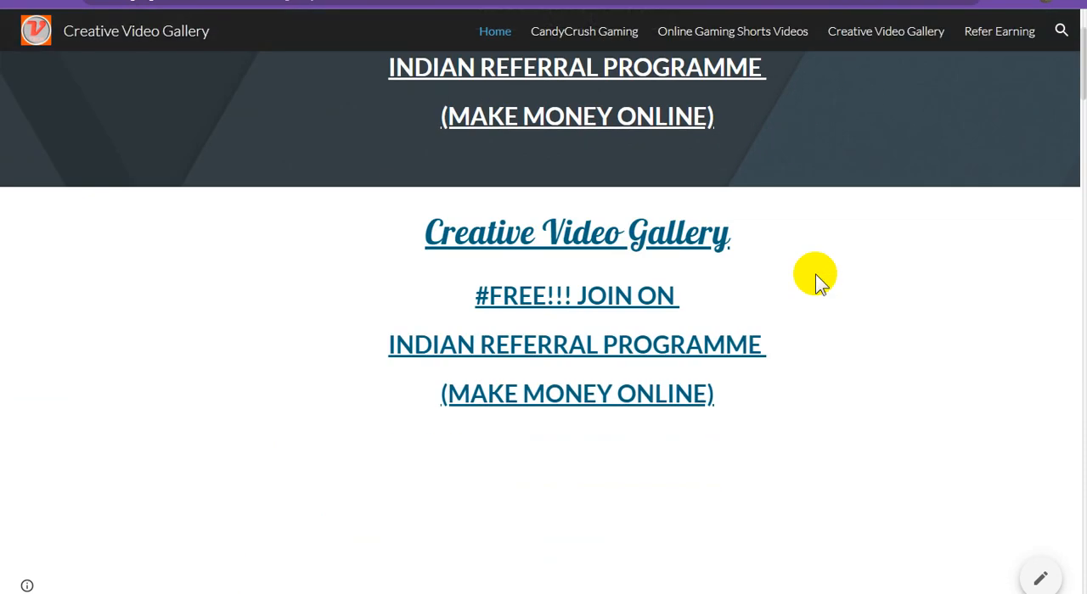
pyautogui.scroll(2, 827, 278)
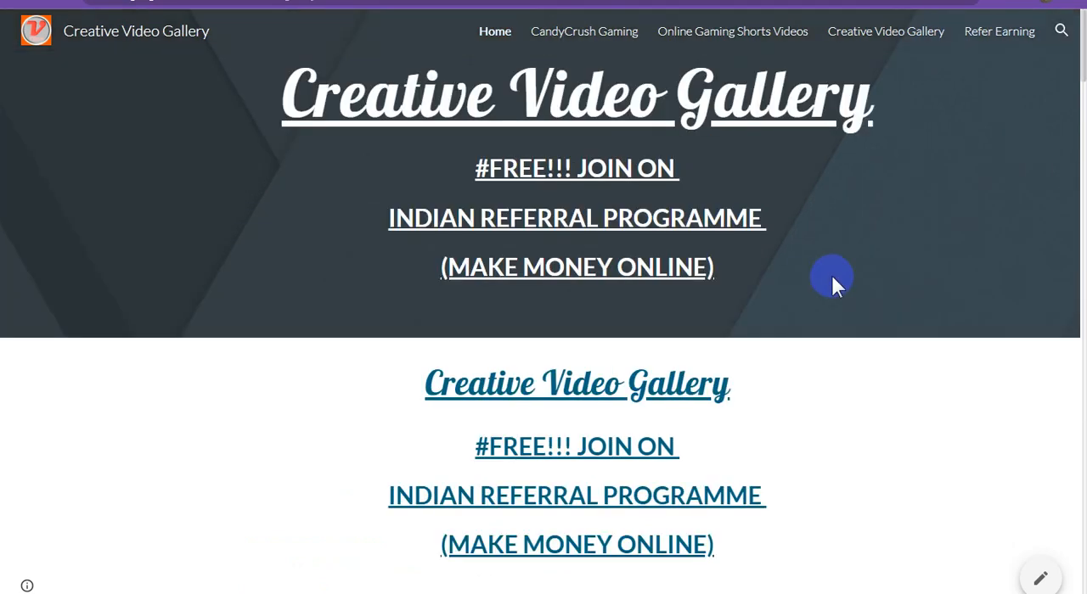
pyautogui.scroll(-5, 832, 277)
pyautogui.scroll(-16, 832, 280)
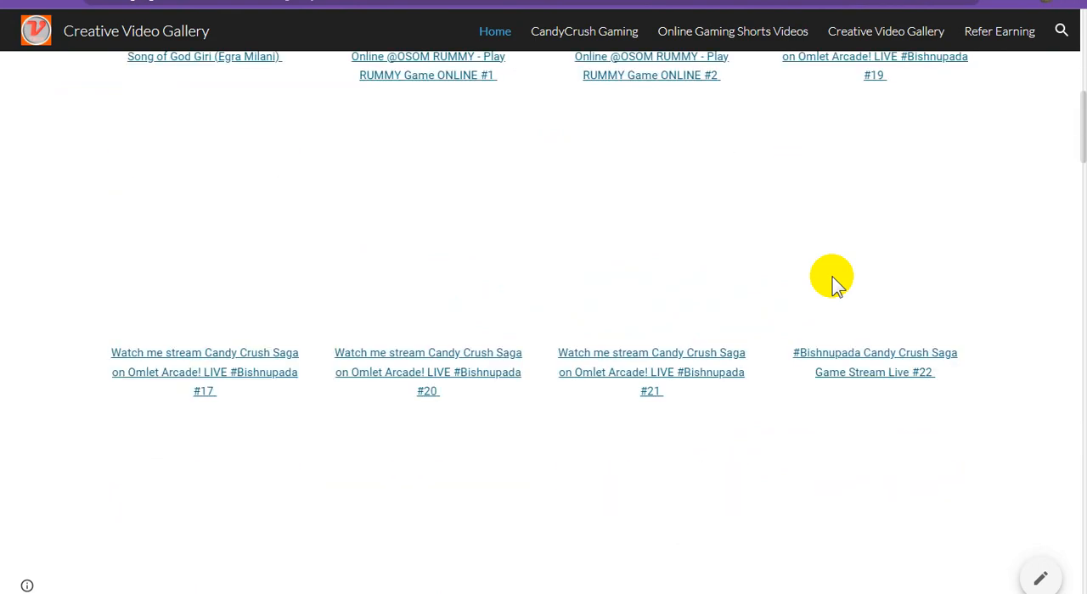
pyautogui.scroll(-20, 832, 280)
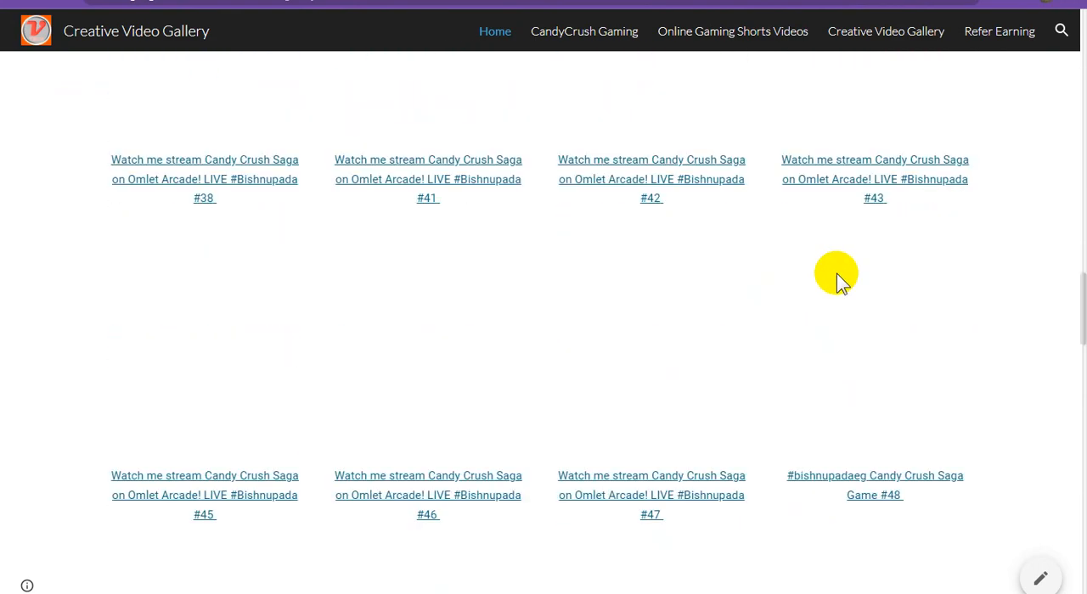
pyautogui.scroll(-7, 836, 276)
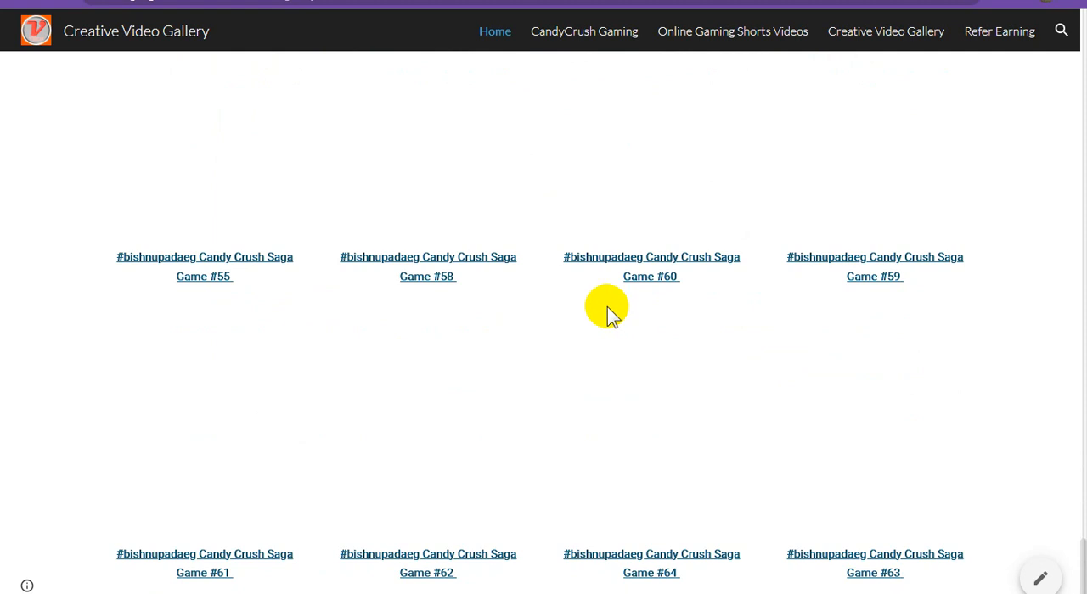
pyautogui.click(186, 129)
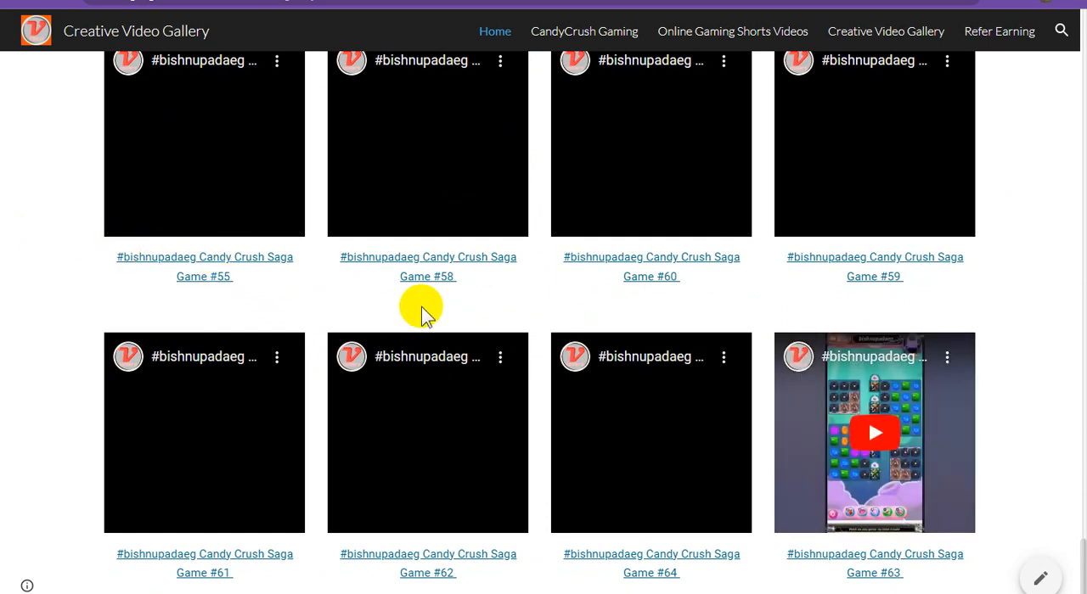
pyautogui.click(690, 410)
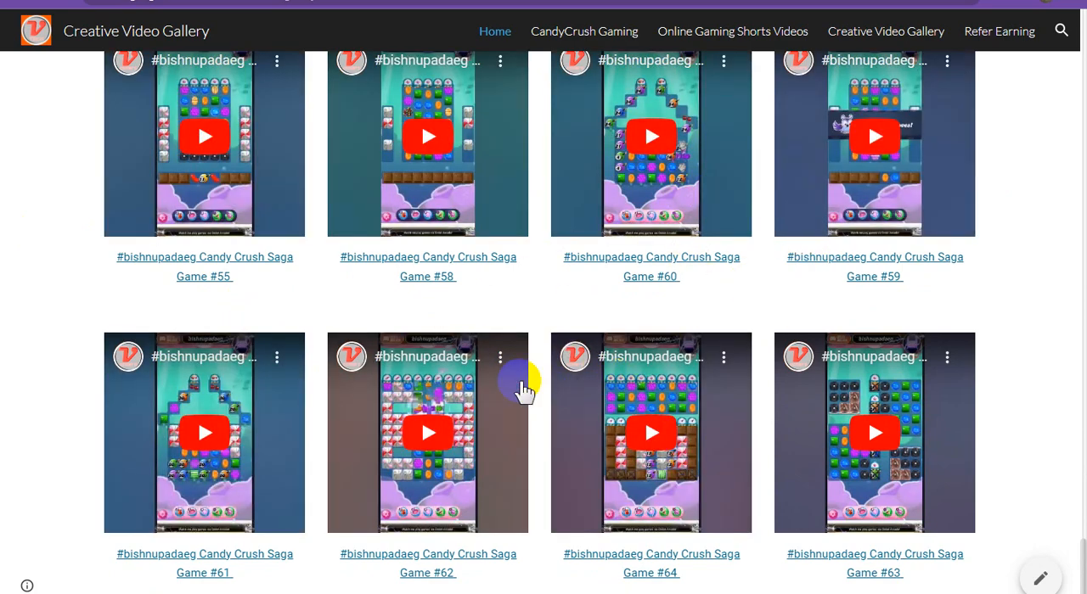
pyautogui.scroll(4, 643, 397)
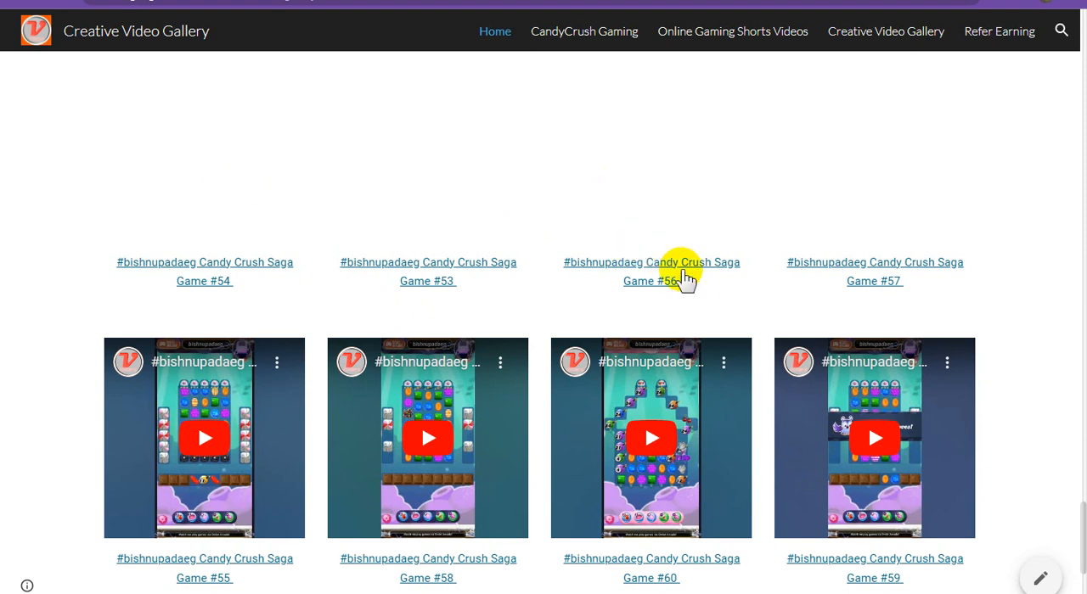
pyautogui.scroll(2, 701, 283)
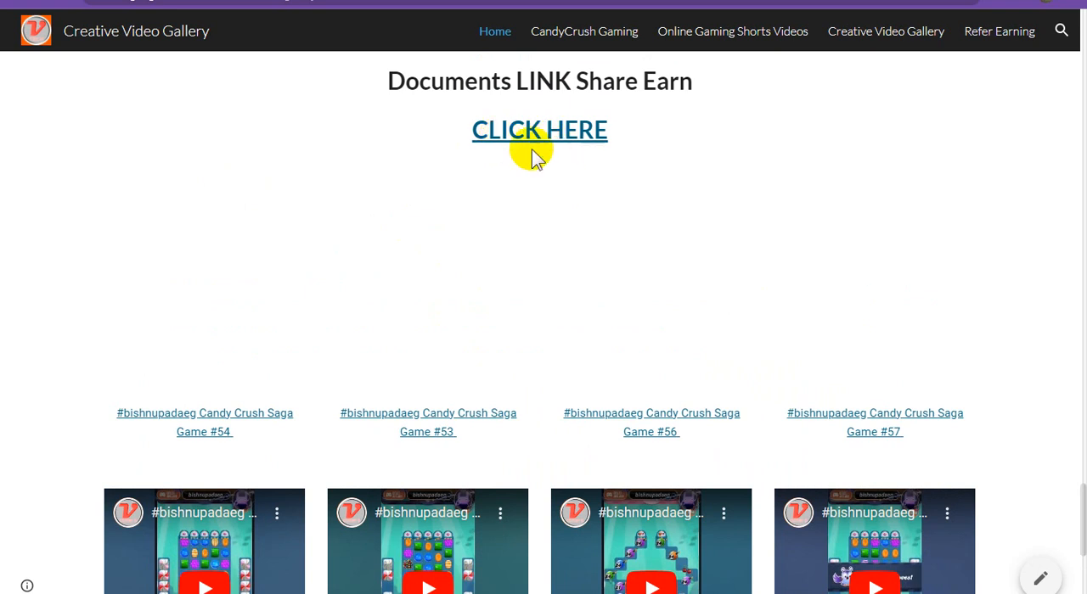
pyautogui.click(543, 173)
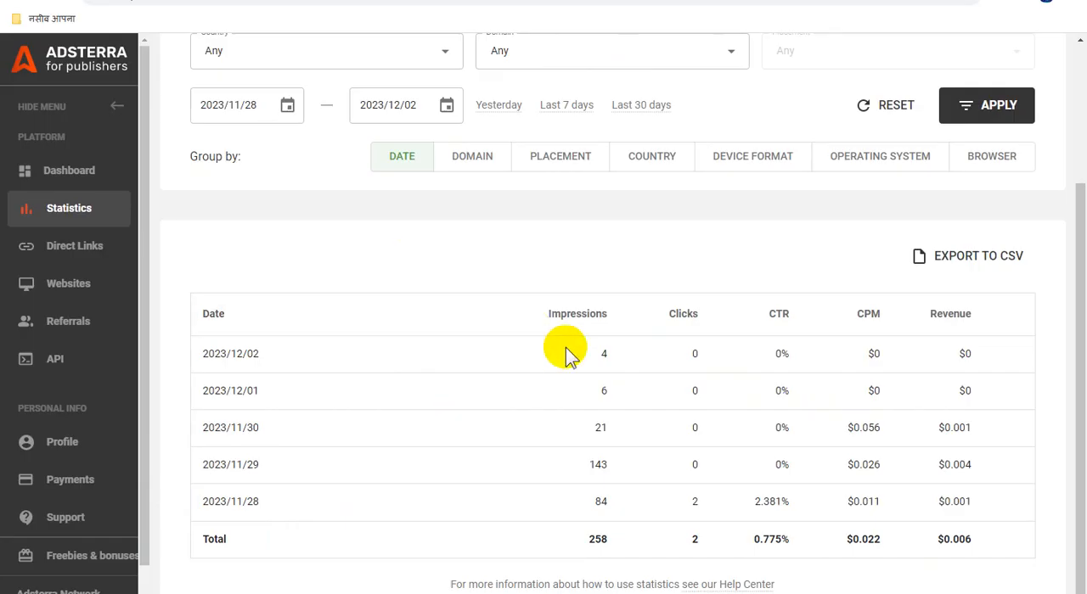
# Switch to Adsterra's statistics, sort the daily table by impressions and back to newest date first, and view the balance breakdown
pyautogui.scroll(2, 594, 352)
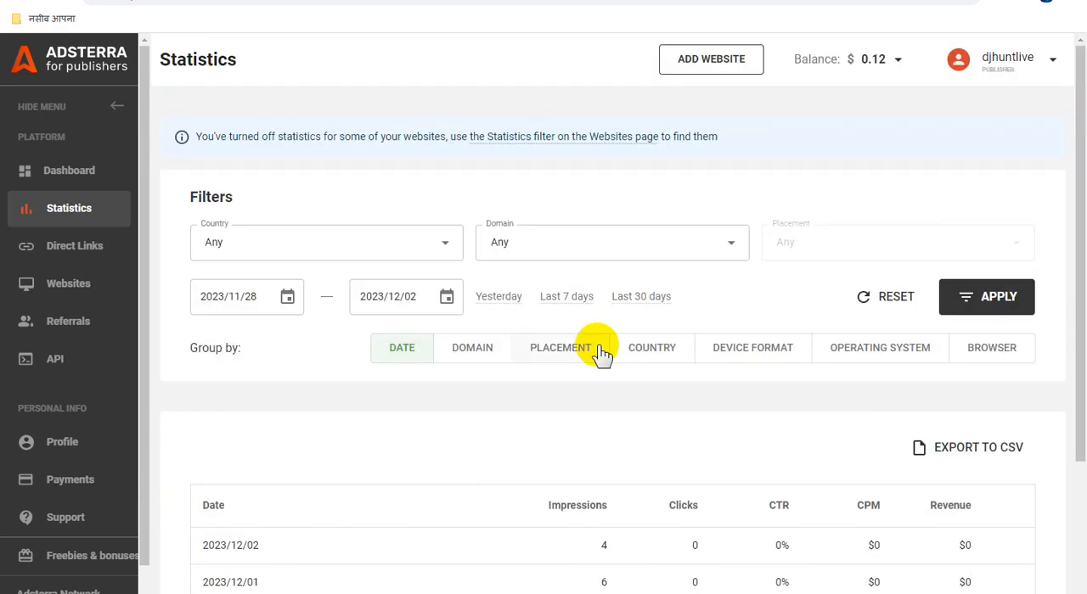
pyautogui.scroll(-2, 600, 354)
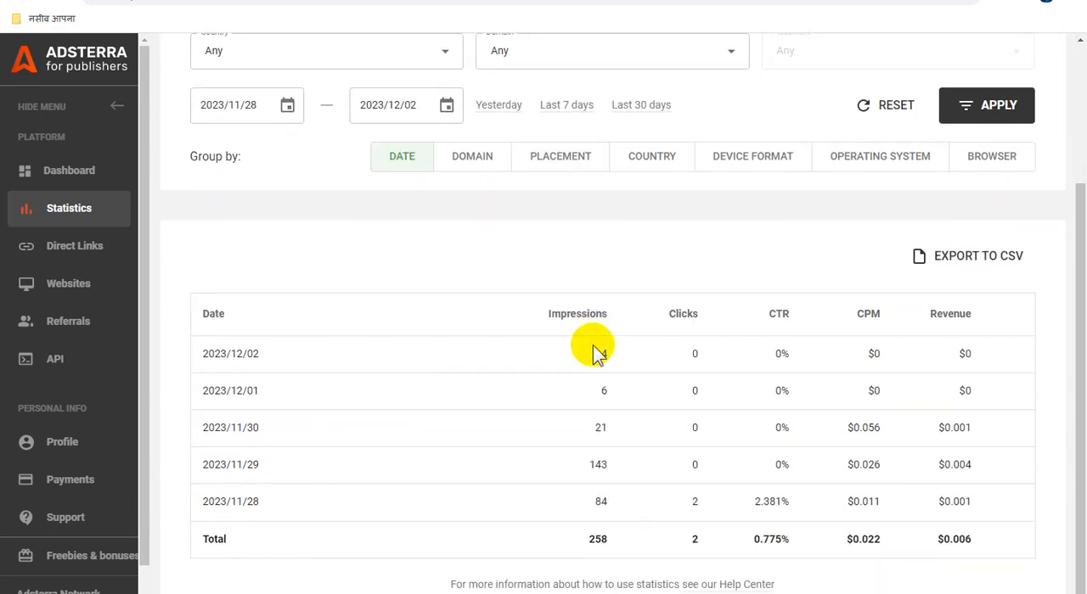
pyautogui.click(571, 313)
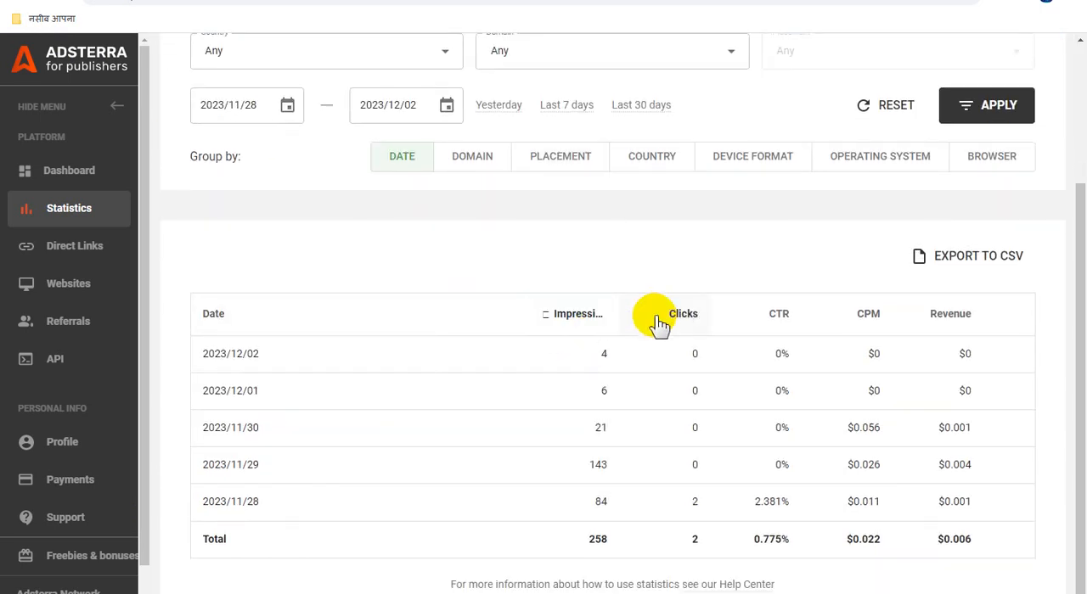
pyautogui.click(583, 317)
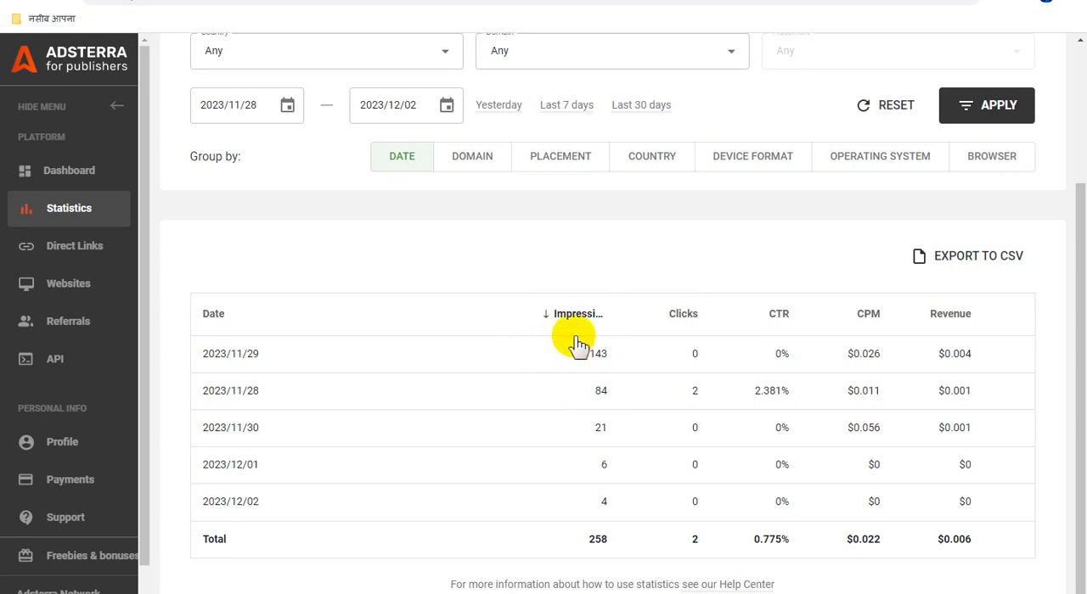
pyautogui.click(226, 322)
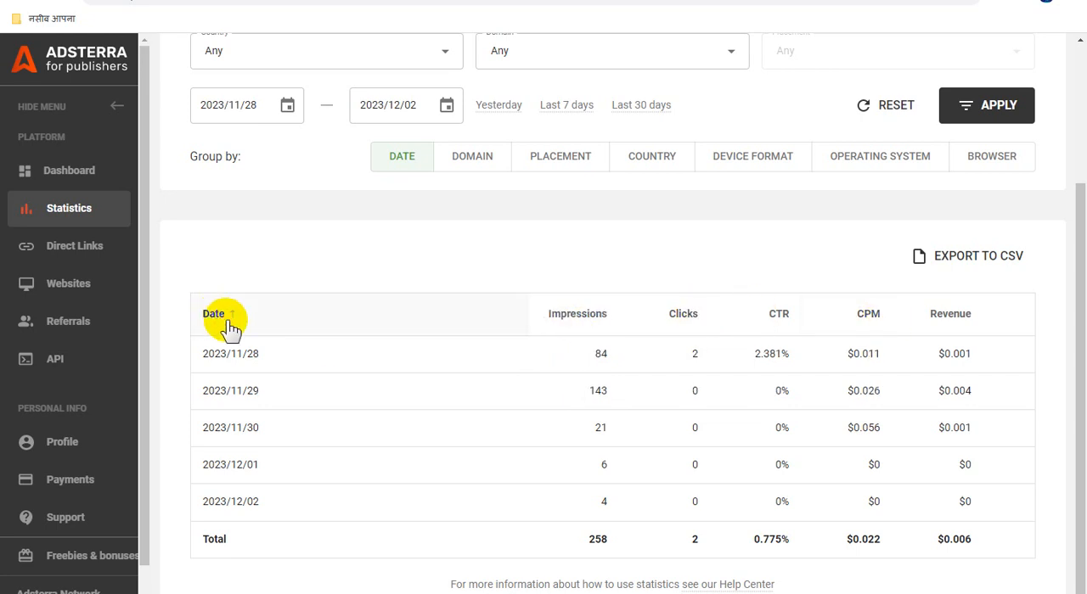
pyautogui.click(230, 324)
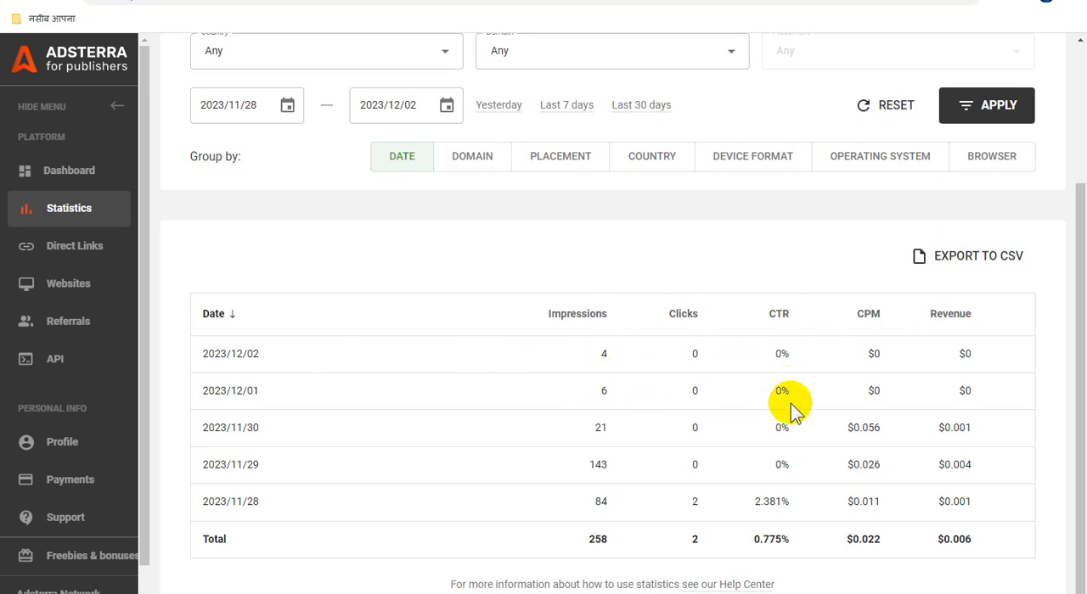
pyautogui.scroll(3, 789, 412)
pyautogui.moveTo(898, 70)
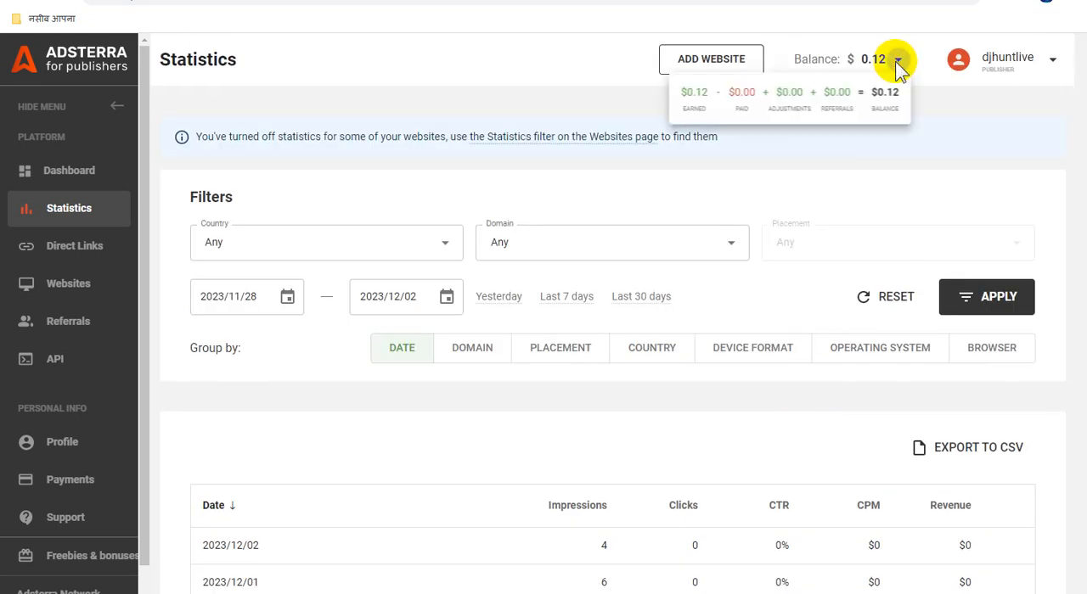